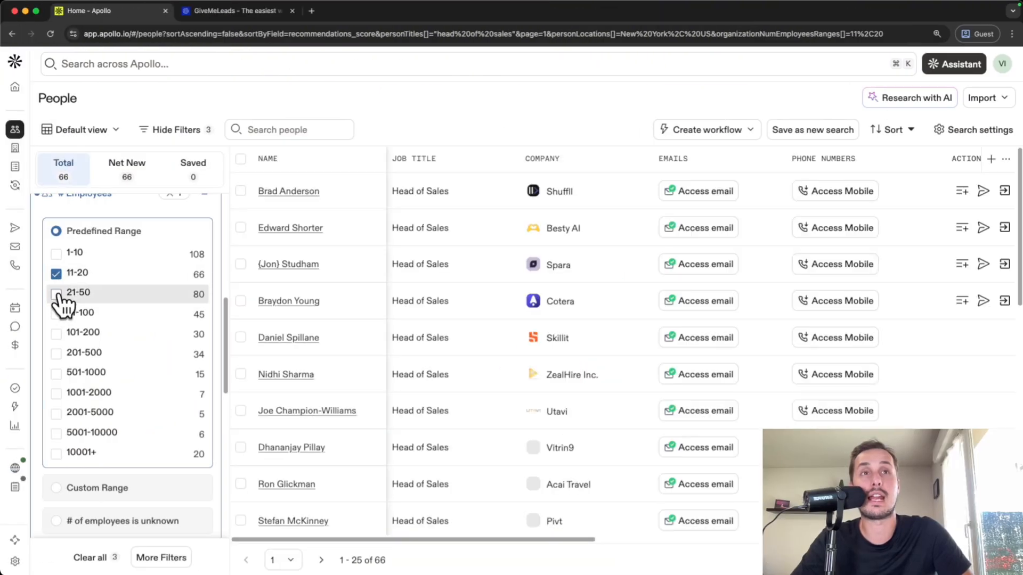
Add the 21-50 and 51-100 employee ranges to the company size filter of the people search.
{"action": "left_click", "coordinate": [56, 293]}
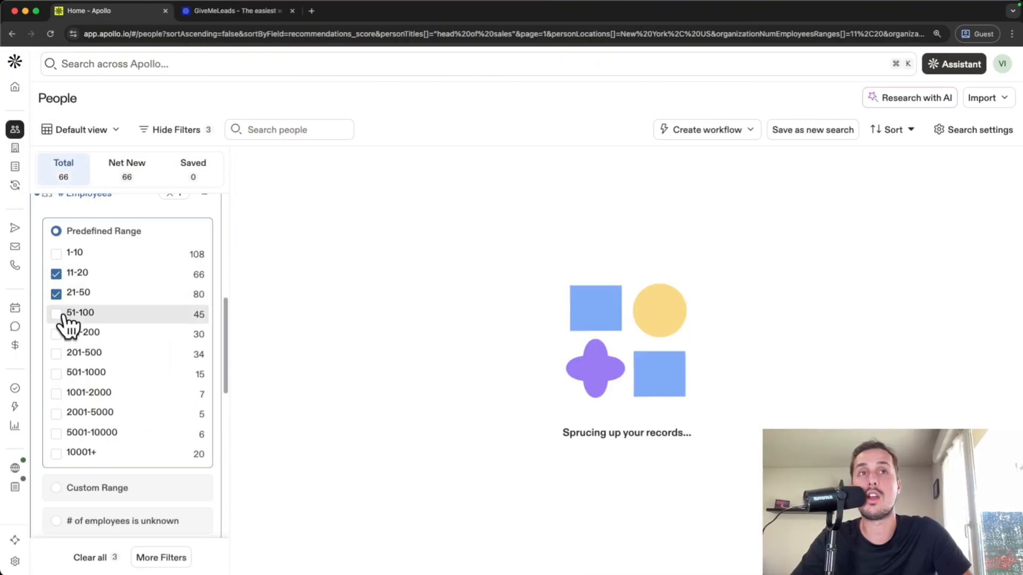
{"action": "left_click", "coordinate": [57, 313]}
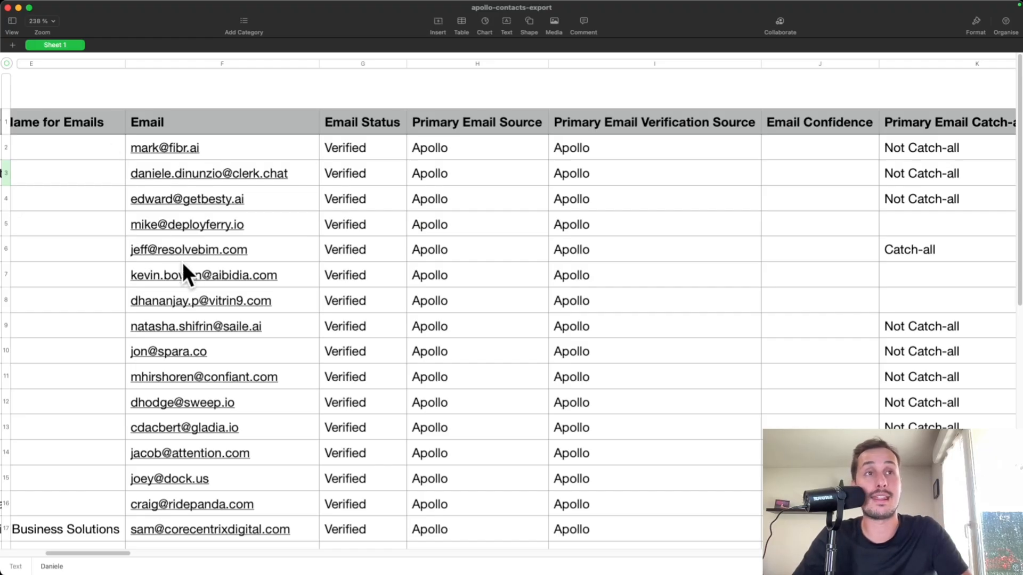
{"action": "scroll", "coordinate": [197, 277], "scroll_direction": "down", "scroll_amount": 5}
{"action": "scroll", "coordinate": [198, 280], "scroll_direction": "up", "scroll_amount": 2}
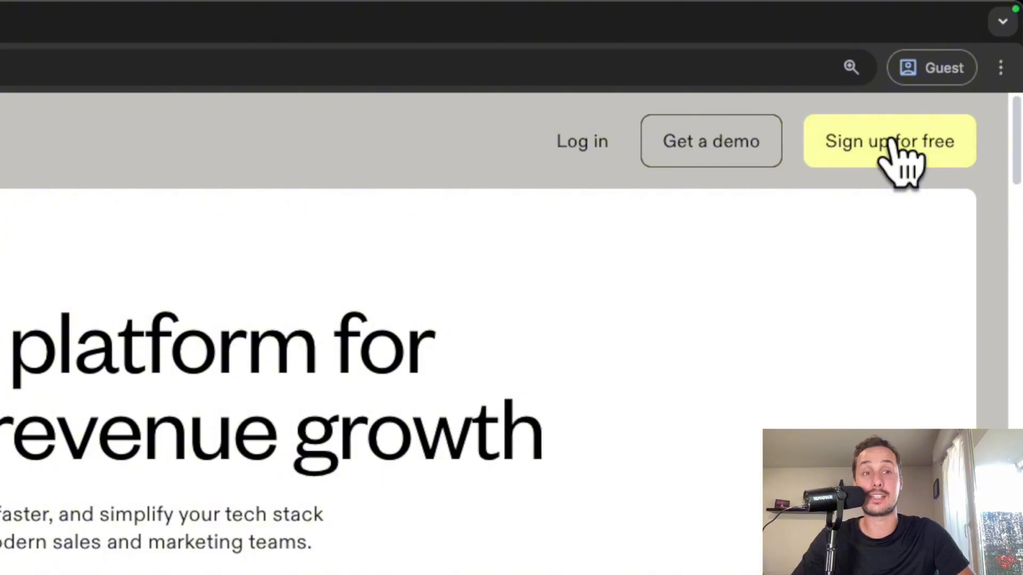
Sign up for a free Apollo account with Google, submitting the account e-mail and password and allowing access to the profile information.
{"action": "left_click", "coordinate": [891, 141]}
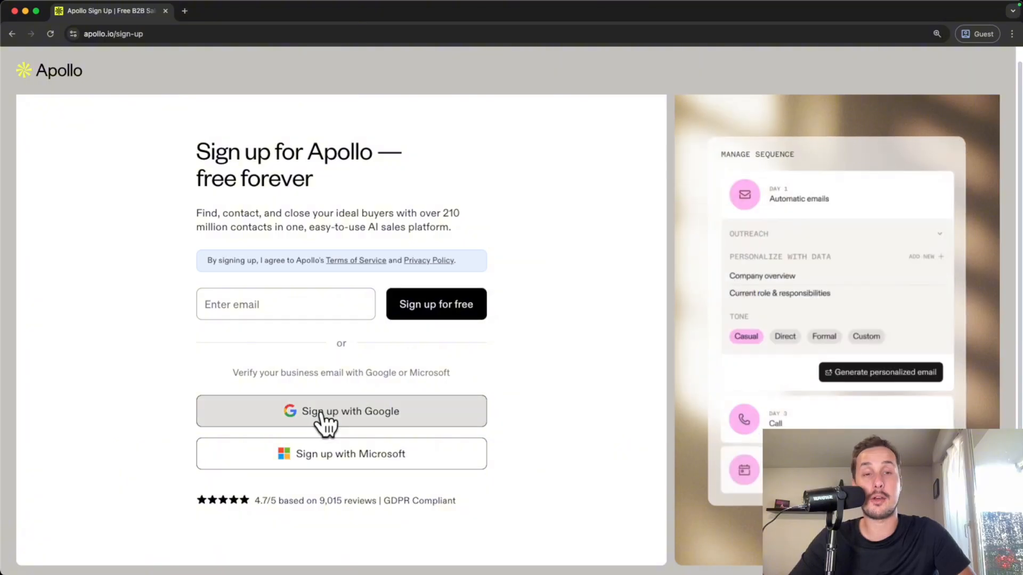
{"action": "left_click", "coordinate": [323, 418]}
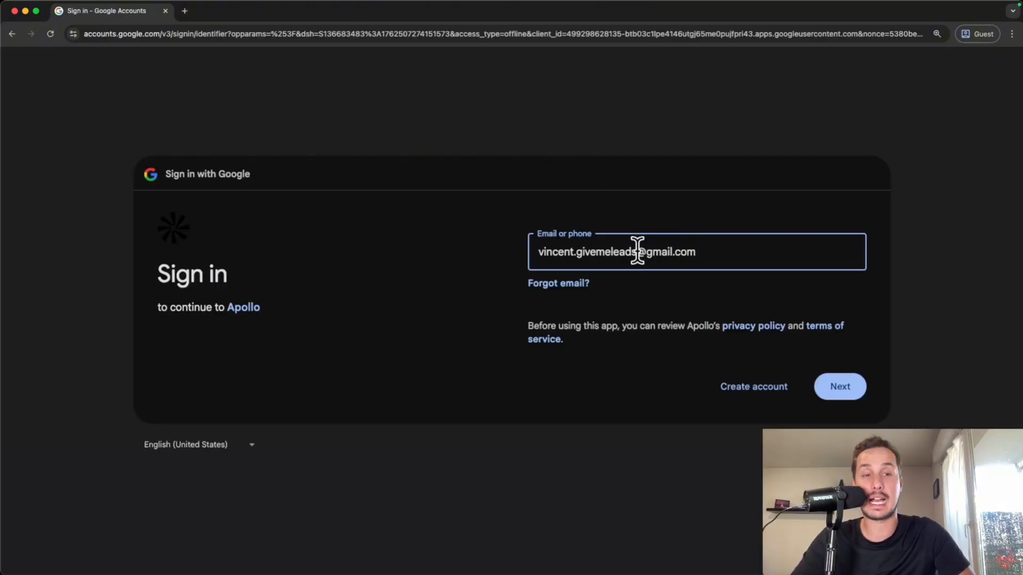
{"action": "left_click", "coordinate": [846, 388]}
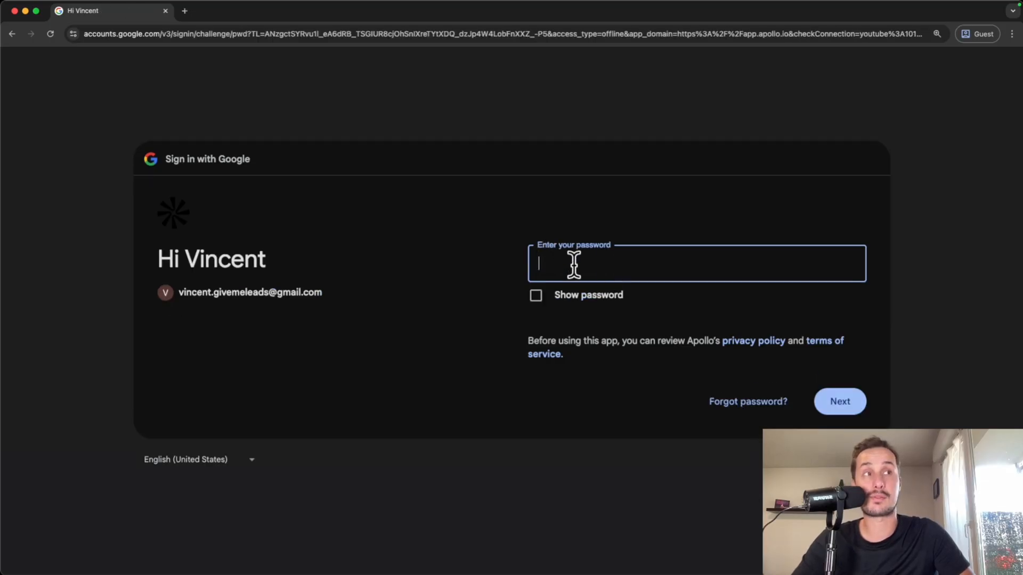
{"action": "left_click", "coordinate": [855, 409]}
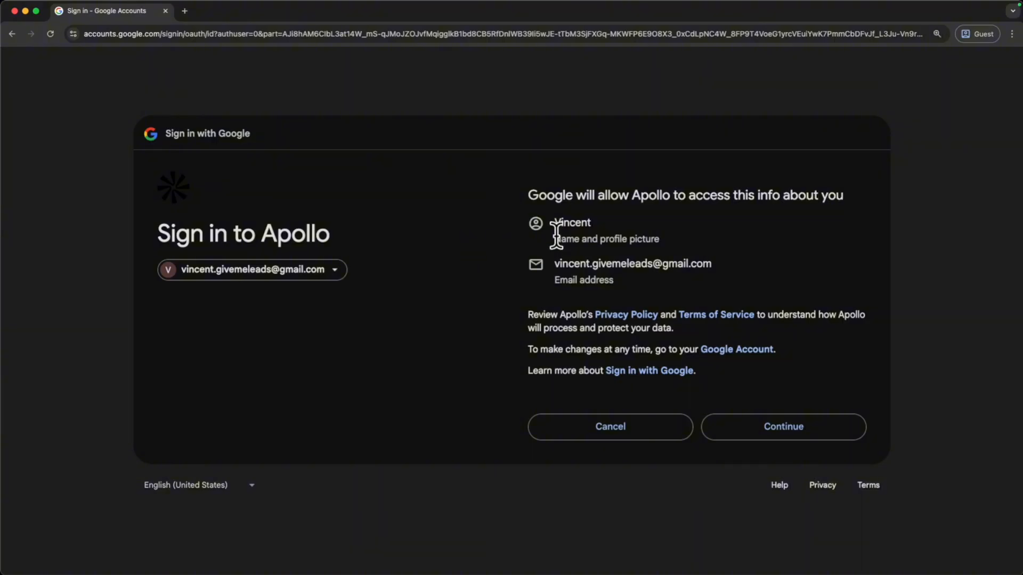
{"action": "left_click", "coordinate": [777, 433]}
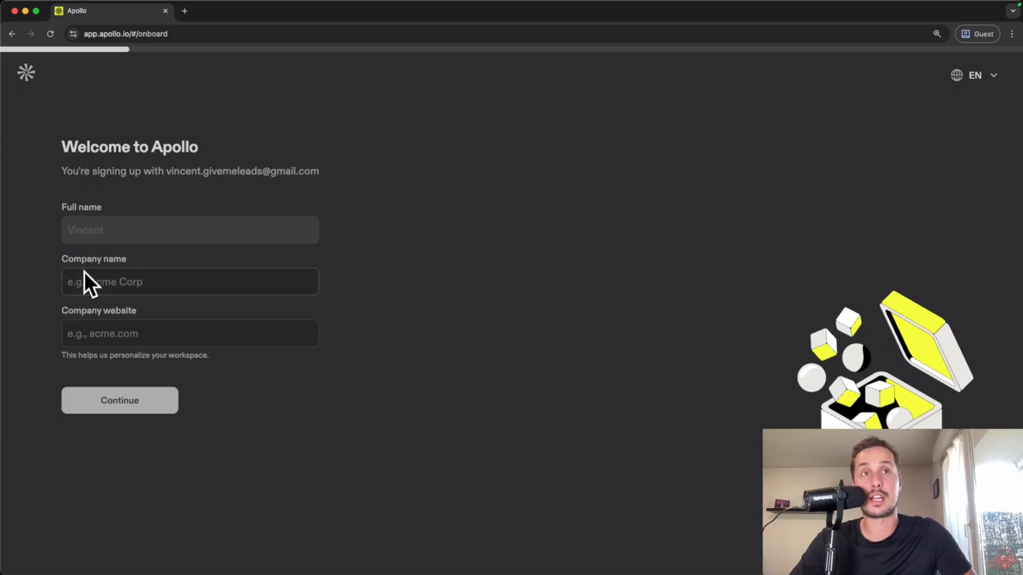
Enter GiveMeLeads as the company name in the onboarding form.
{"action": "left_click", "coordinate": [62, 309]}
{"action": "left_click", "coordinate": [123, 281]}
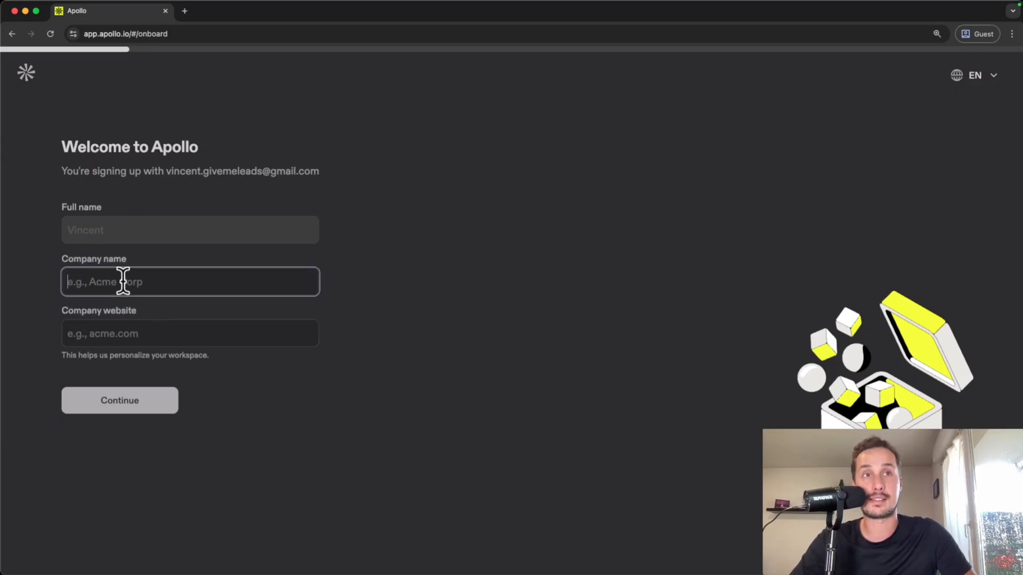
{"action": "type", "text": "GiveMe"}
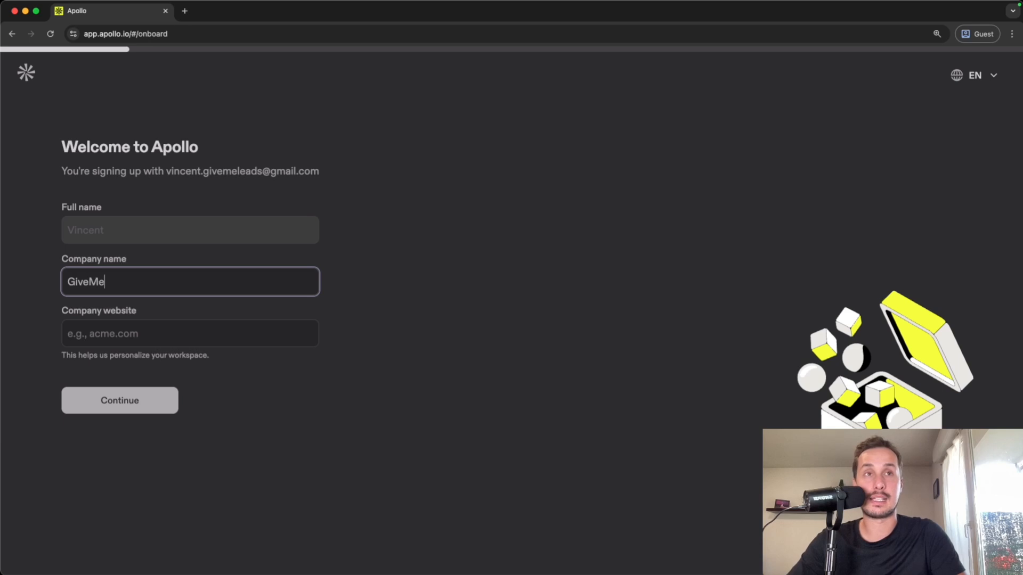
{"action": "type", "text": "Leads"}
{"action": "left_click", "coordinate": [237, 12]}
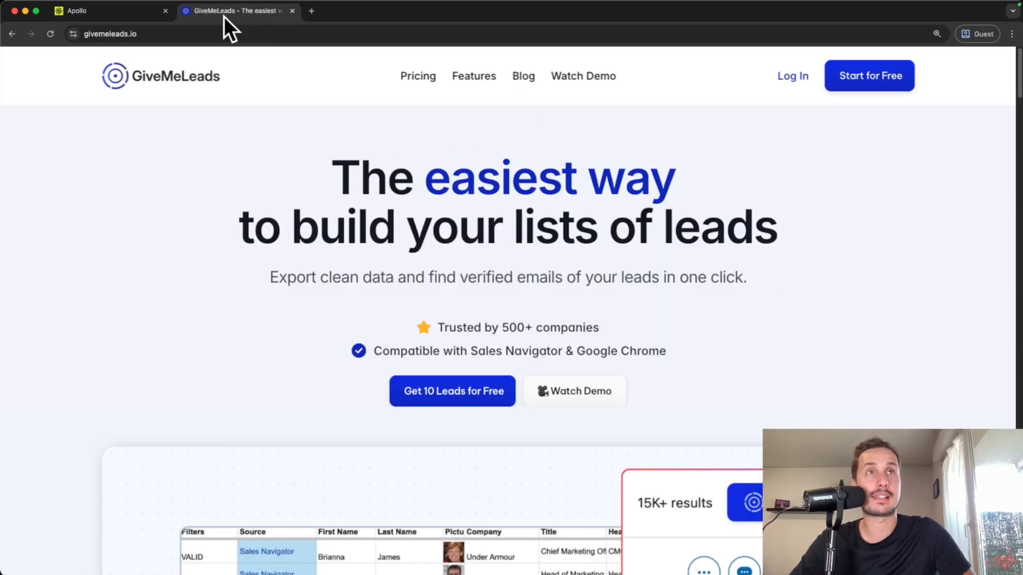
{"action": "left_click", "coordinate": [228, 32]}
{"action": "key", "text": "super+c"}
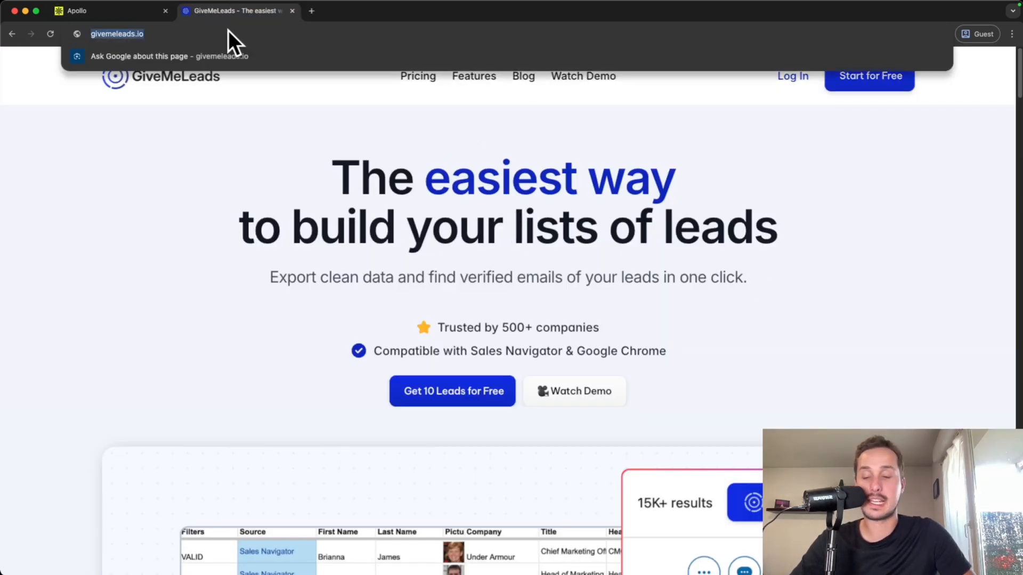
{"action": "left_click", "coordinate": [120, 16]}
{"action": "left_click", "coordinate": [126, 337]}
{"action": "key", "text": "super+v"}
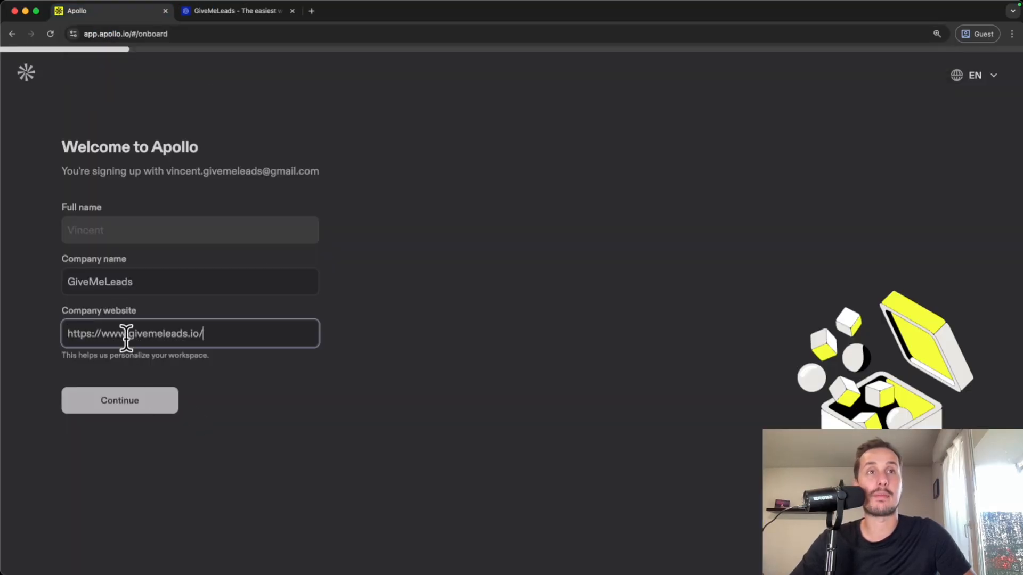
{"action": "left_click", "coordinate": [123, 410]}
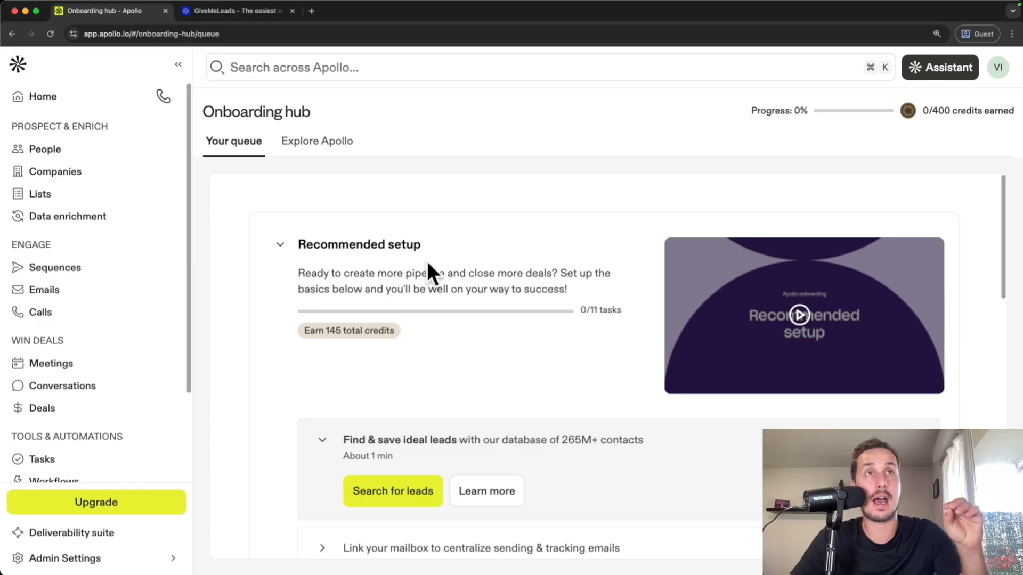
{"action": "scroll", "coordinate": [43, 191], "scroll_direction": "down", "scroll_amount": 5}
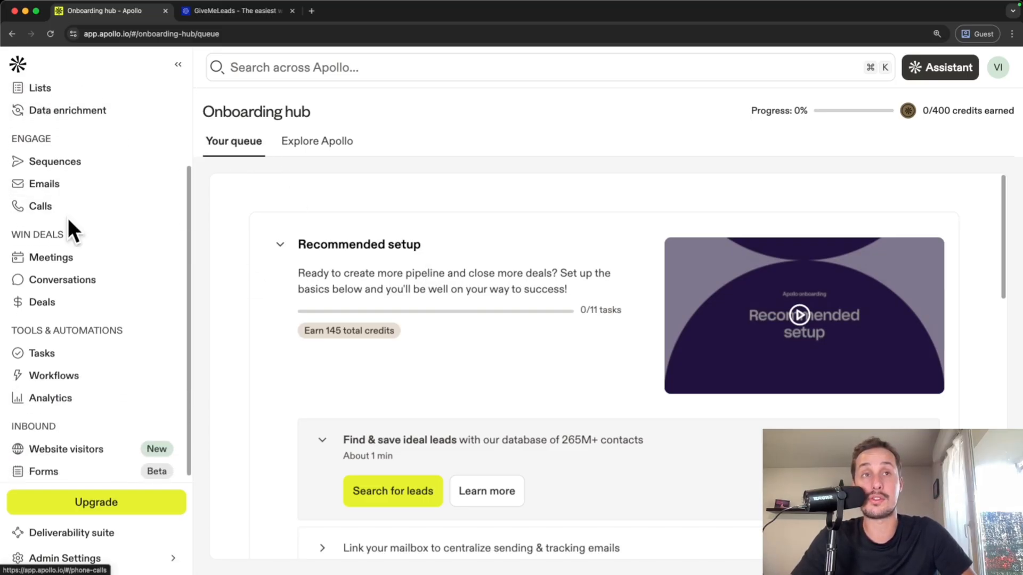
{"action": "scroll", "coordinate": [75, 272], "scroll_direction": "up", "scroll_amount": 5}
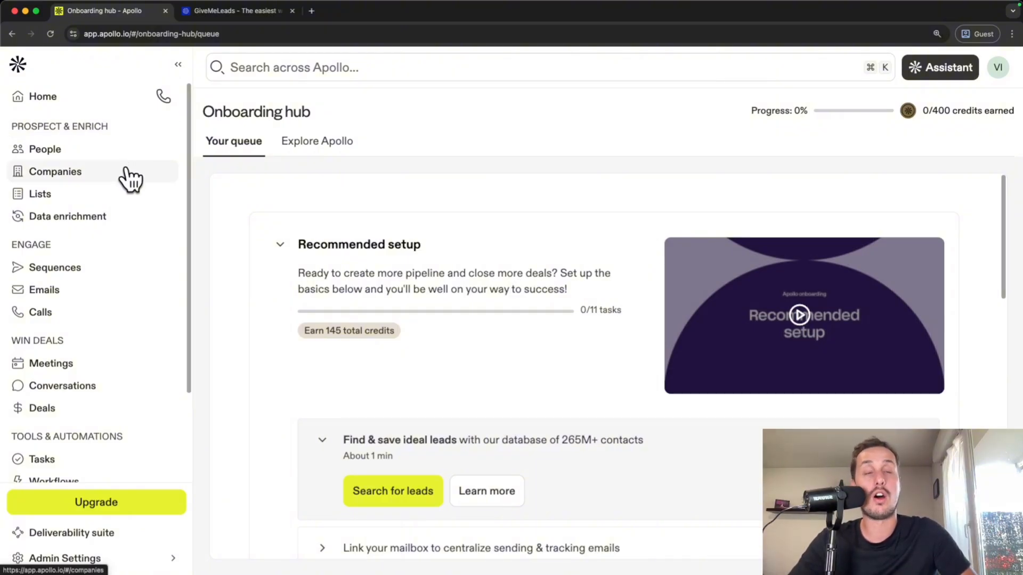
{"action": "scroll", "coordinate": [174, 239], "scroll_direction": "down", "scroll_amount": 1}
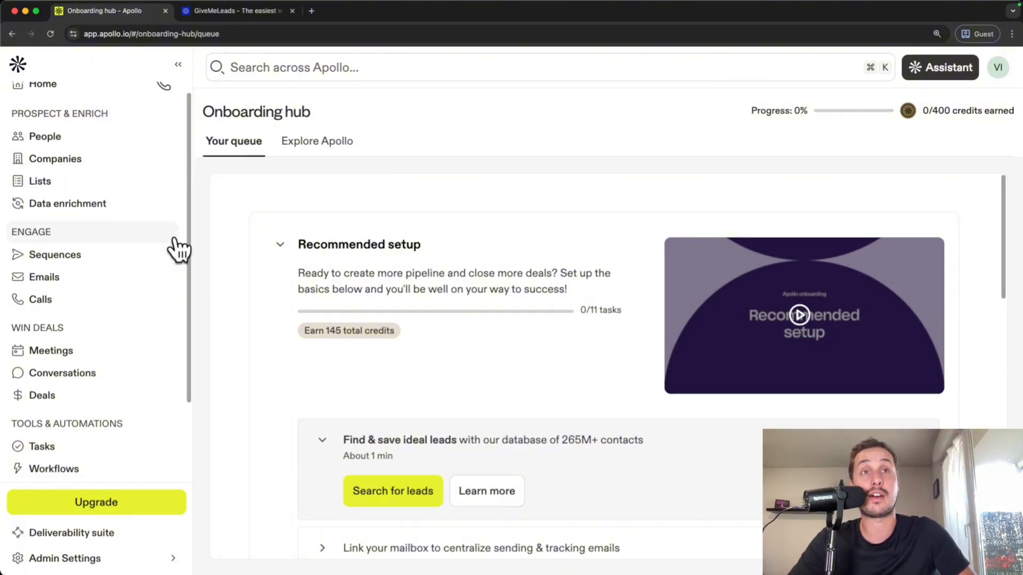
{"action": "scroll", "coordinate": [174, 240], "scroll_direction": "up", "scroll_amount": 1}
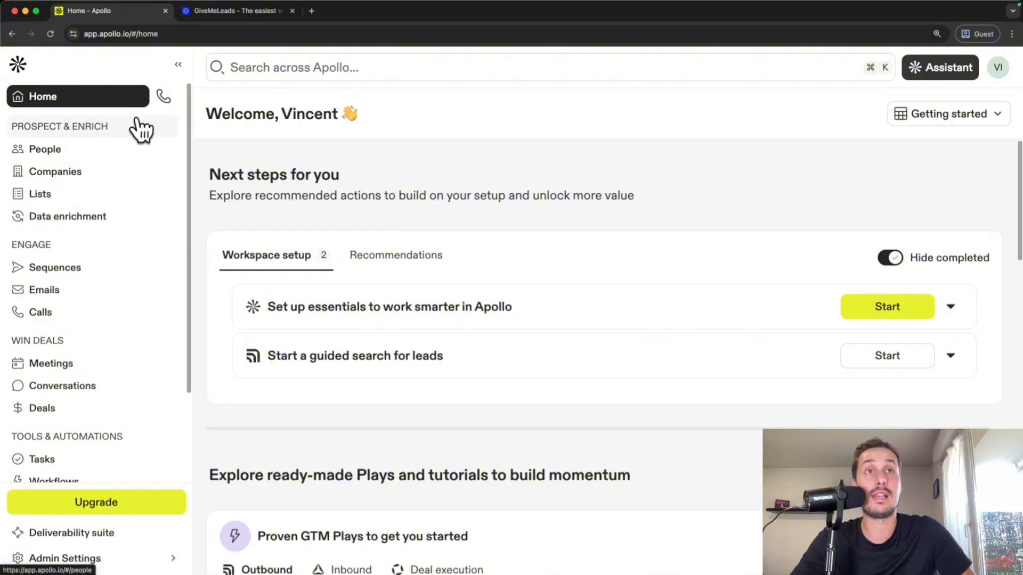
Open the People search page and look through its available filters.
{"action": "left_click", "coordinate": [78, 152]}
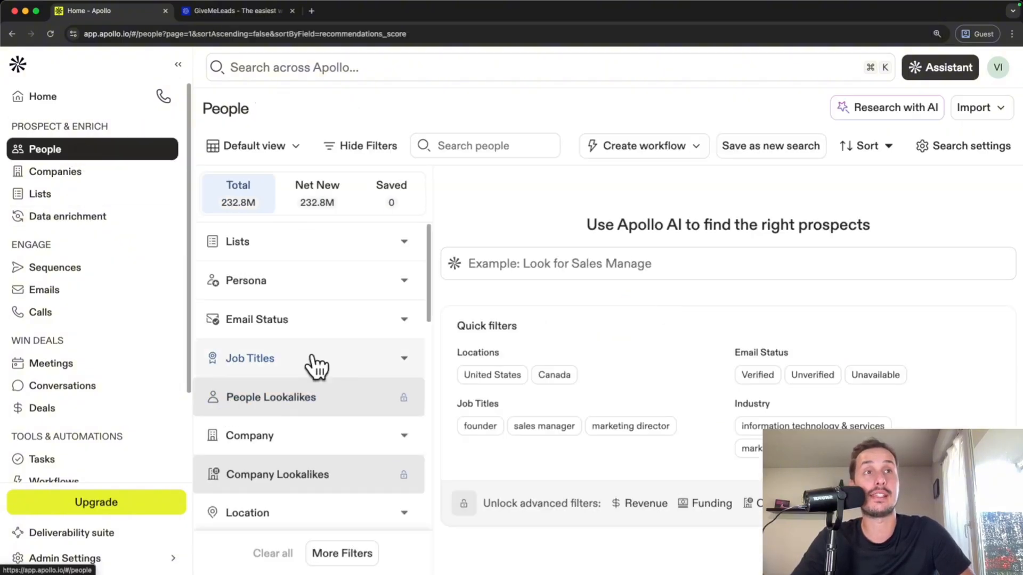
{"action": "scroll", "coordinate": [316, 367], "scroll_direction": "down", "scroll_amount": 4}
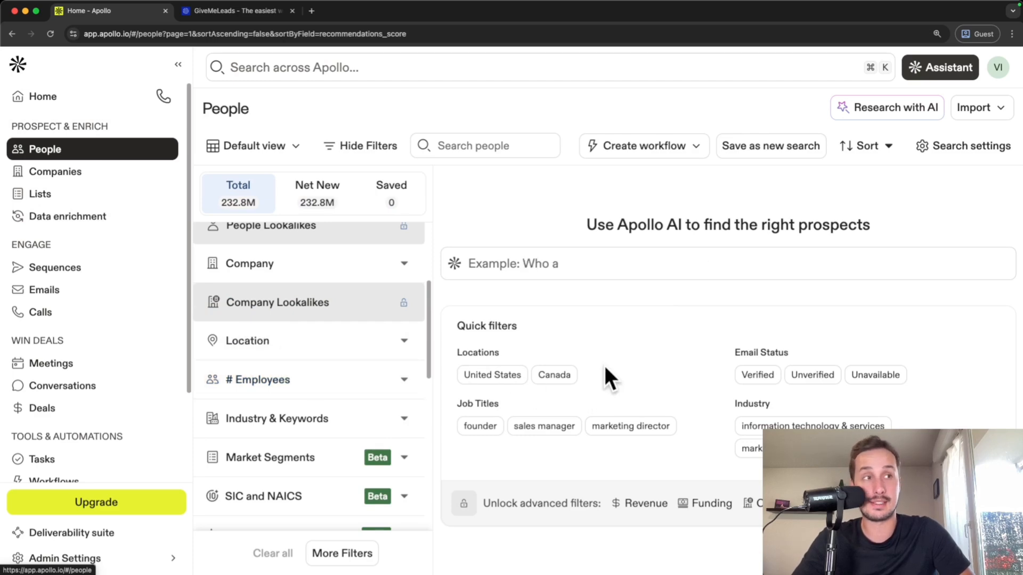
{"action": "scroll", "coordinate": [314, 298], "scroll_direction": "up", "scroll_amount": 4}
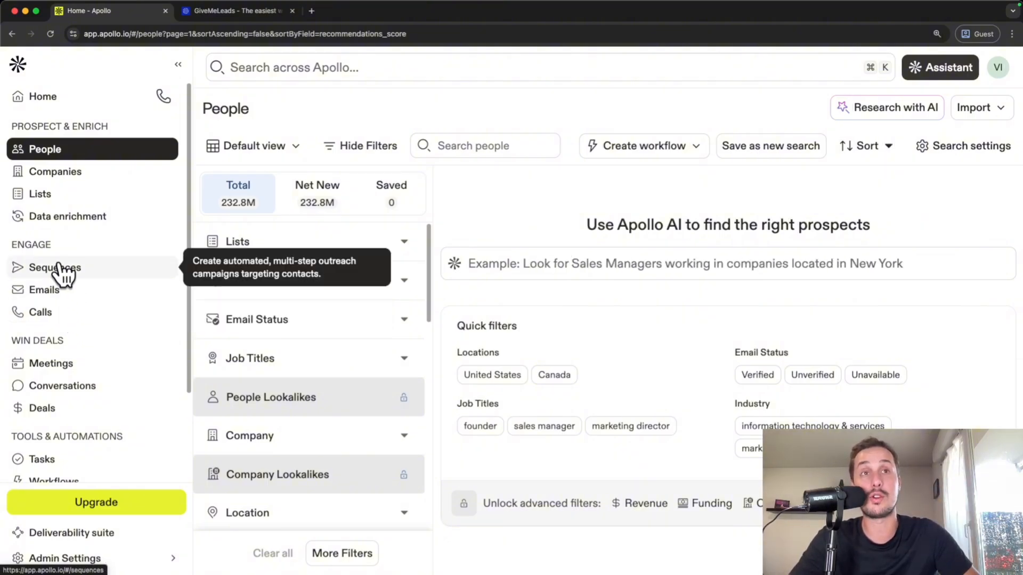
View the Sequences, Emails and Calls pages, checking which teams the voice dialer is recommended for.
{"action": "left_click", "coordinate": [95, 271]}
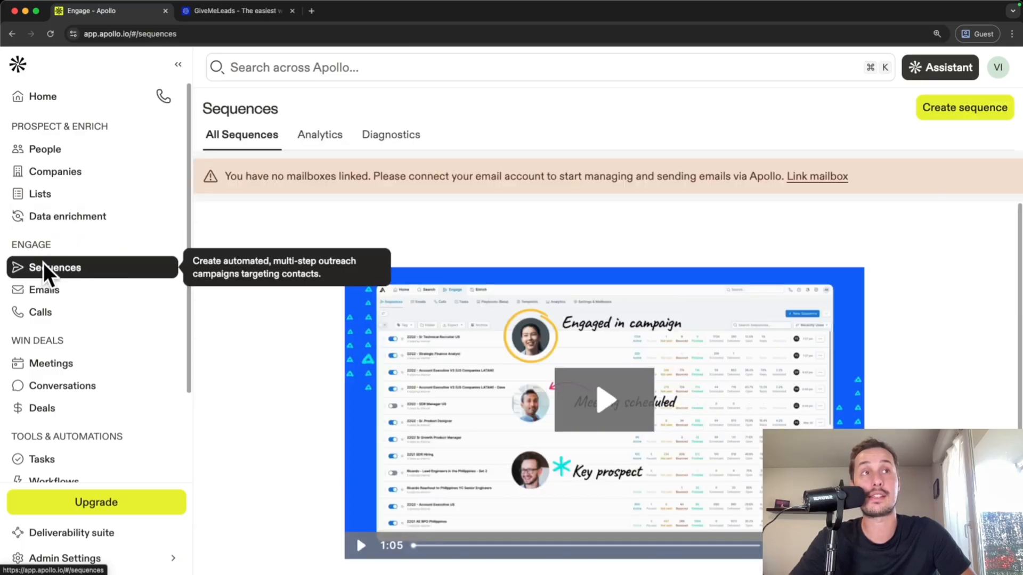
{"action": "left_click", "coordinate": [66, 297]}
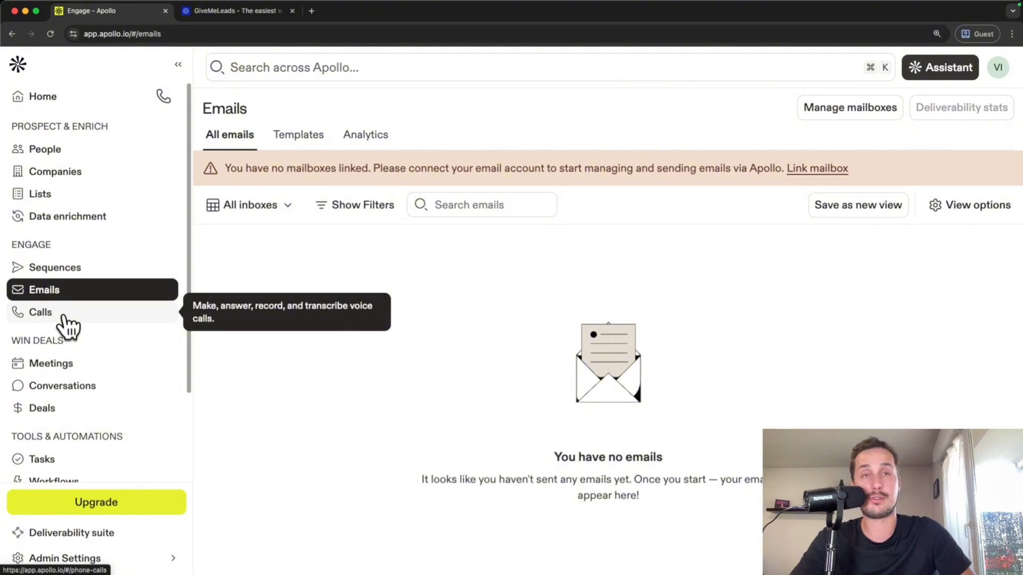
{"action": "left_click", "coordinate": [65, 316]}
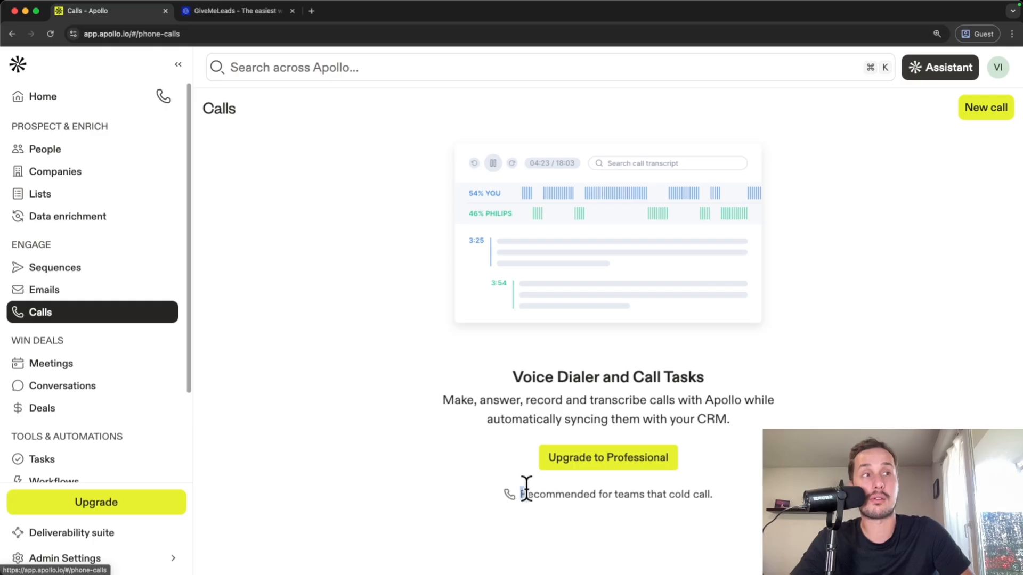
{"action": "left_click_drag", "start_coordinate": [522, 492], "coordinate": [637, 497]}
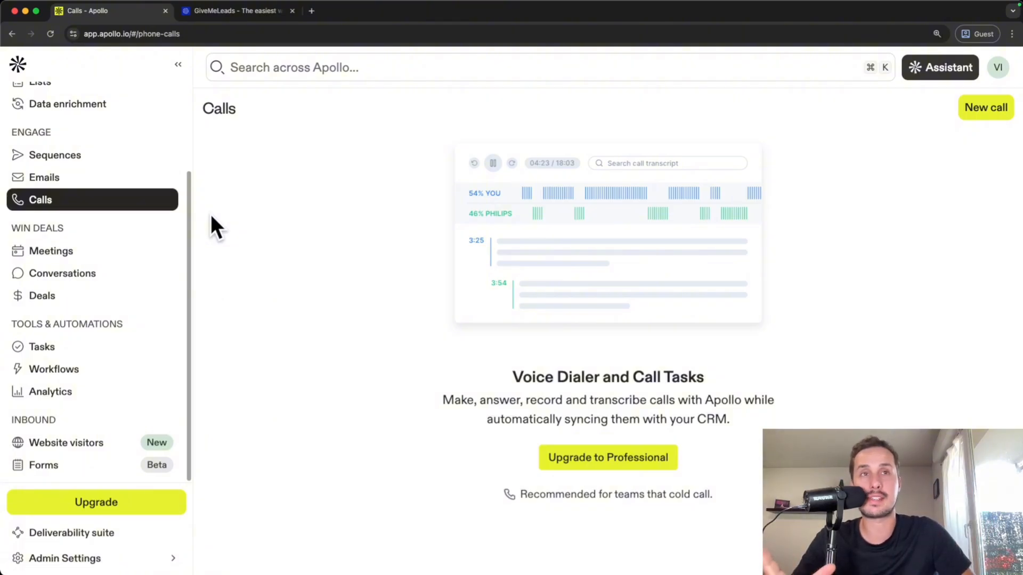
View the Meetings, Conversations, Deals and Tasks pages, dismissing the deal management introduction.
{"action": "left_click", "coordinate": [63, 251]}
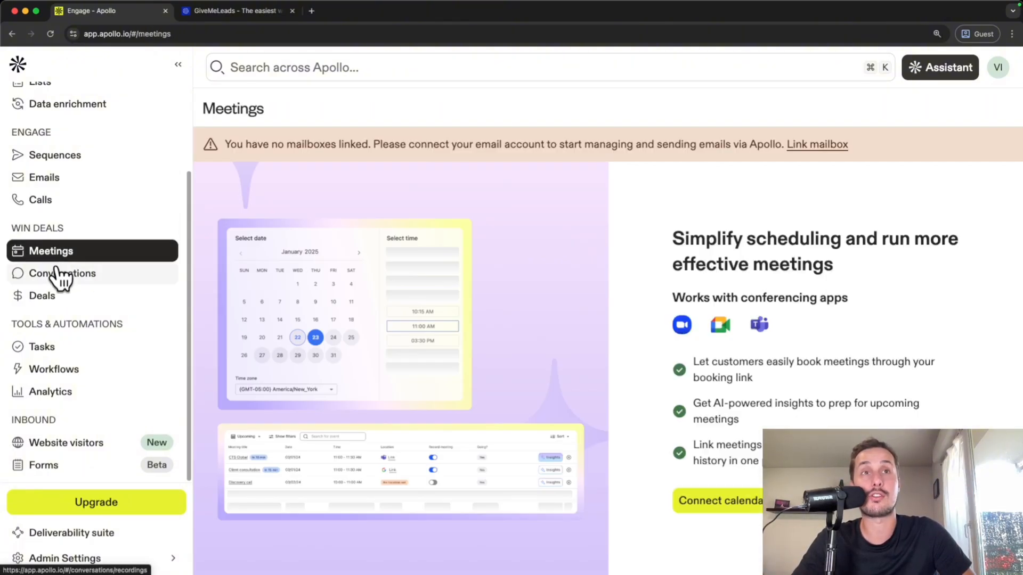
{"action": "left_click", "coordinate": [69, 280]}
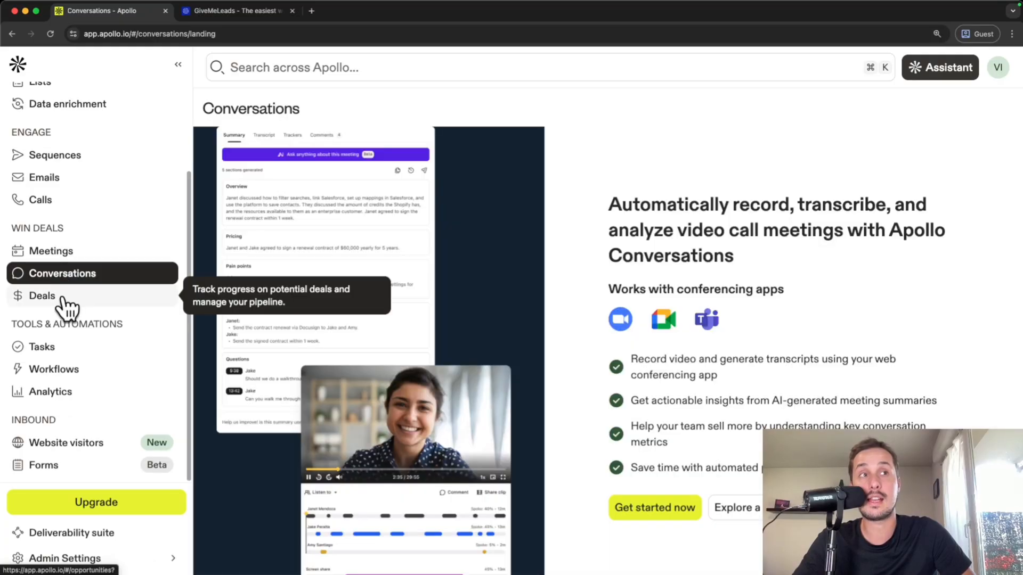
{"action": "left_click", "coordinate": [55, 296]}
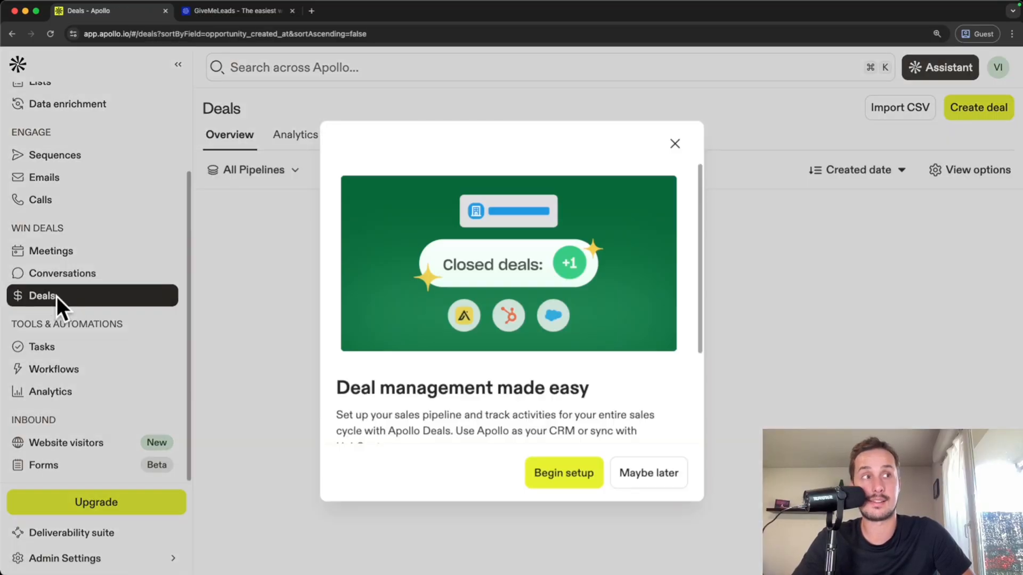
{"action": "left_click", "coordinate": [56, 297]}
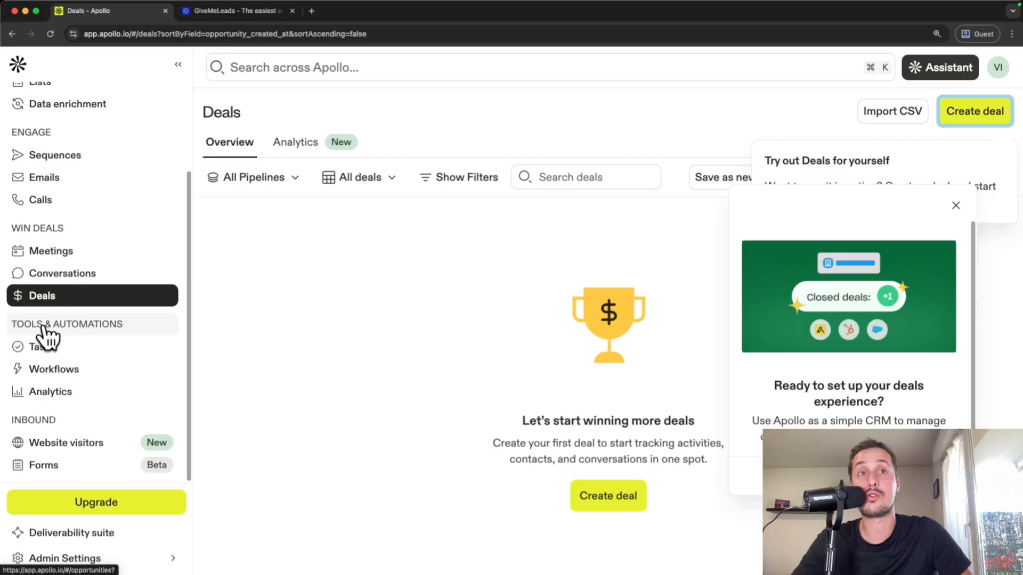
{"action": "left_click", "coordinate": [106, 356]}
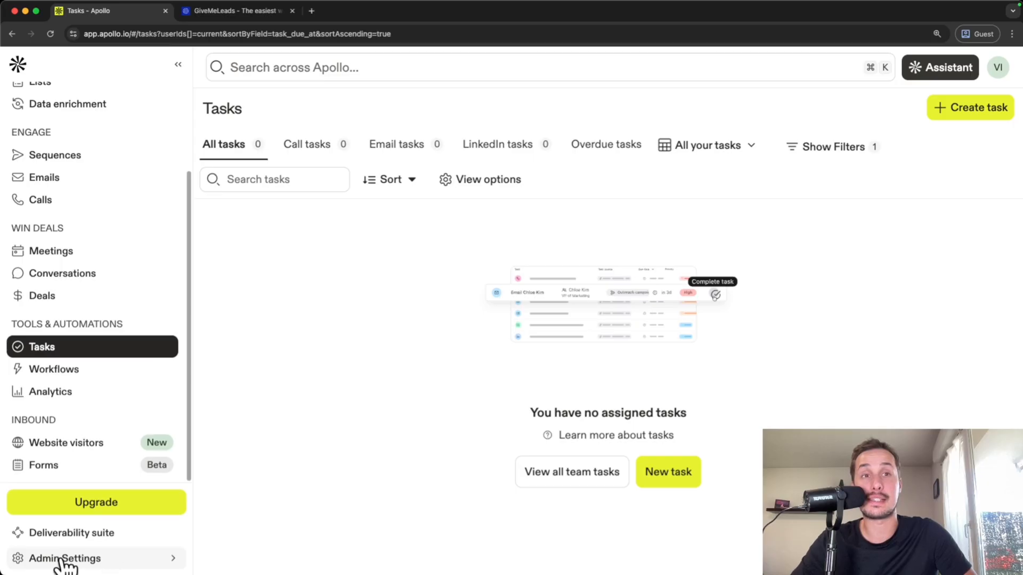
Open the full account settings and look through the personal and workspace settings categories.
{"action": "left_click", "coordinate": [166, 561]}
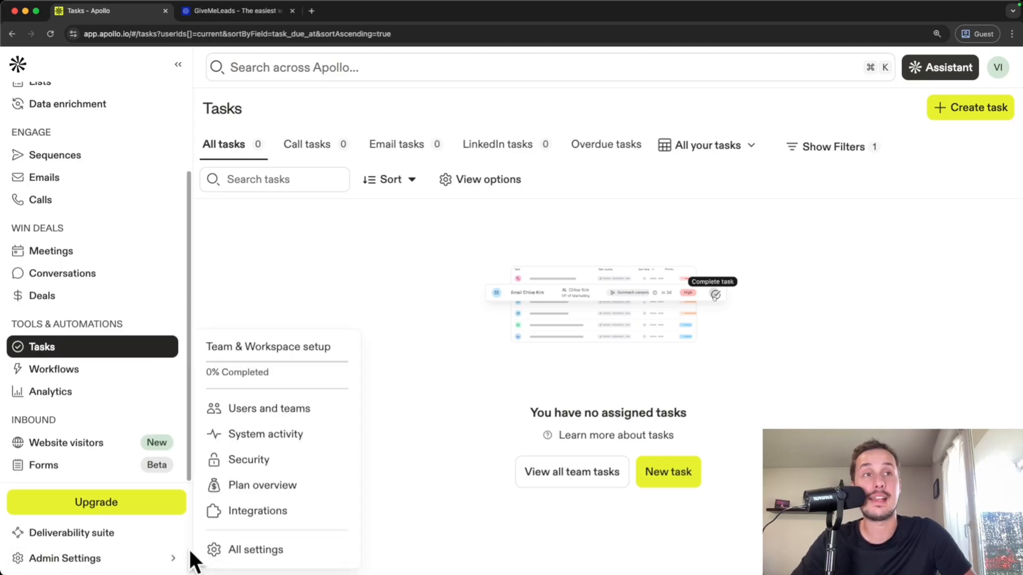
{"action": "left_click", "coordinate": [237, 552]}
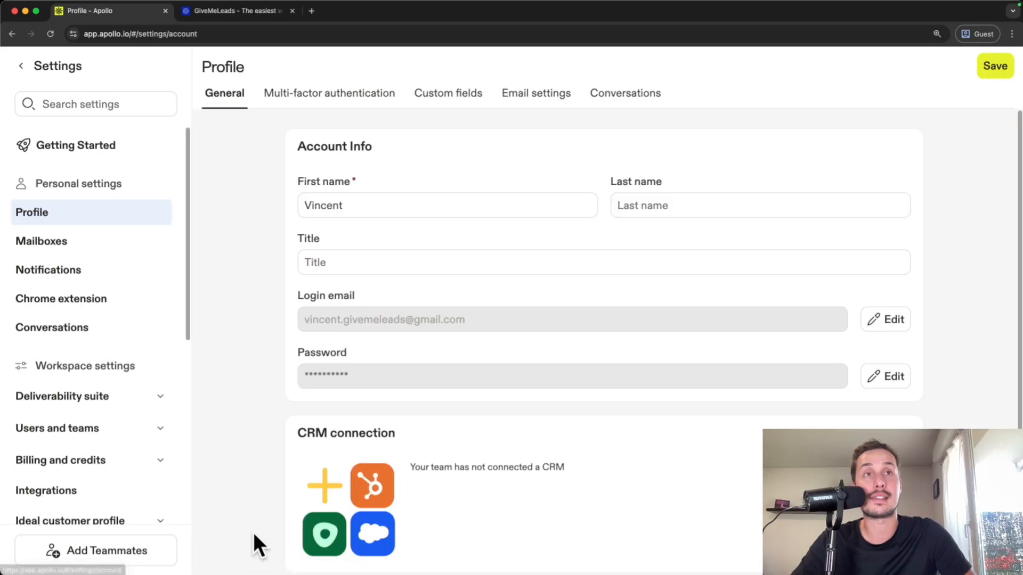
{"action": "scroll", "coordinate": [75, 247], "scroll_direction": "down", "scroll_amount": 5}
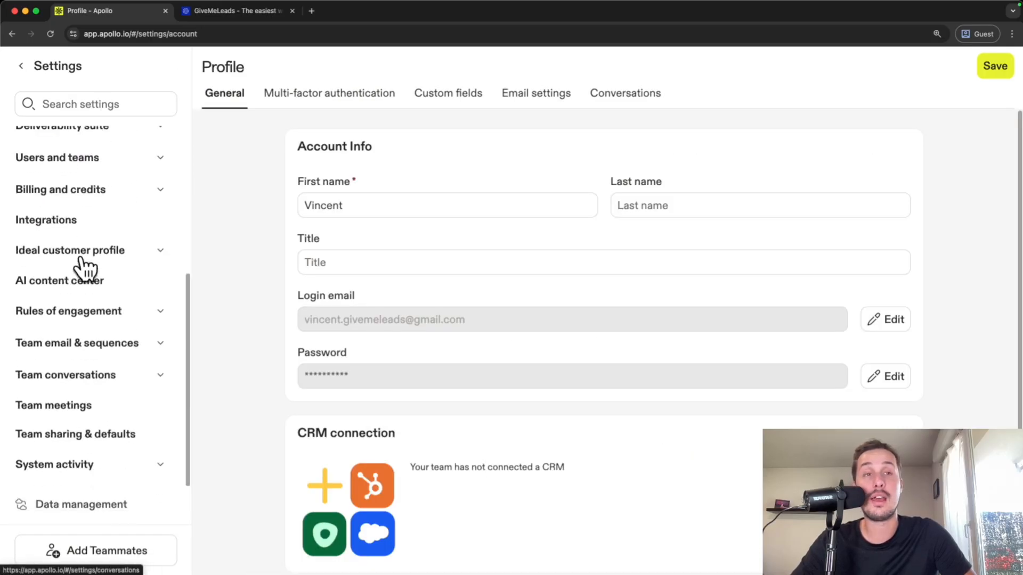
{"action": "scroll", "coordinate": [83, 271], "scroll_direction": "up", "scroll_amount": 5}
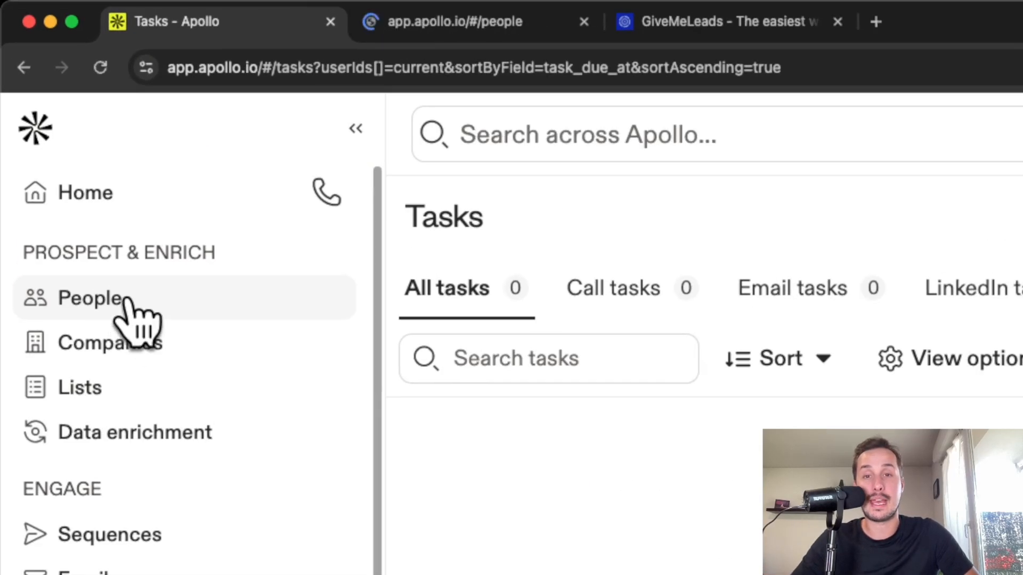
Return to the People search page.
{"action": "left_click", "coordinate": [114, 297]}
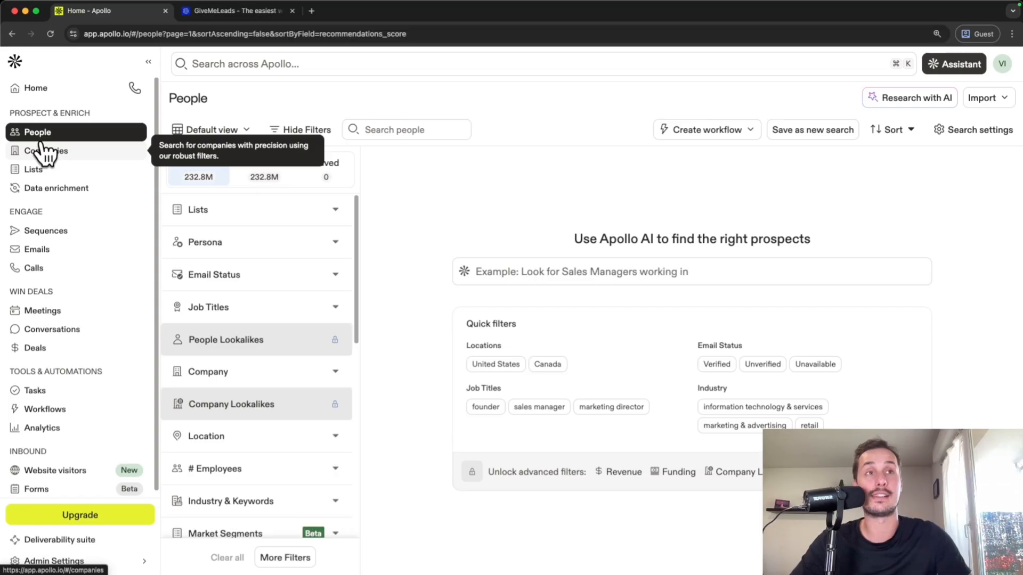
Collapse the main navigation and look through the list of available people search filters.
{"action": "left_click", "coordinate": [149, 65]}
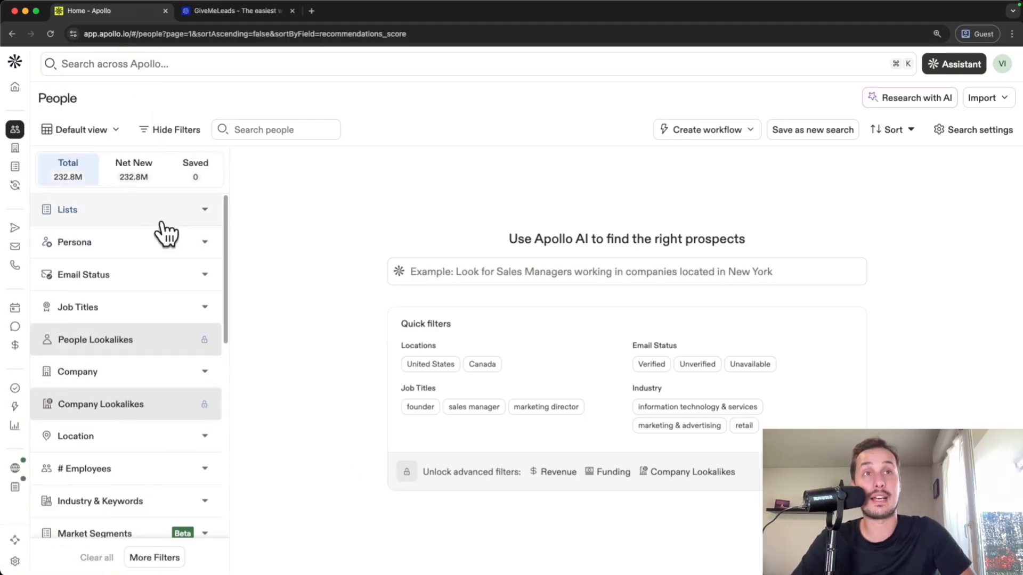
{"action": "scroll", "coordinate": [144, 224], "scroll_direction": "down", "scroll_amount": 4}
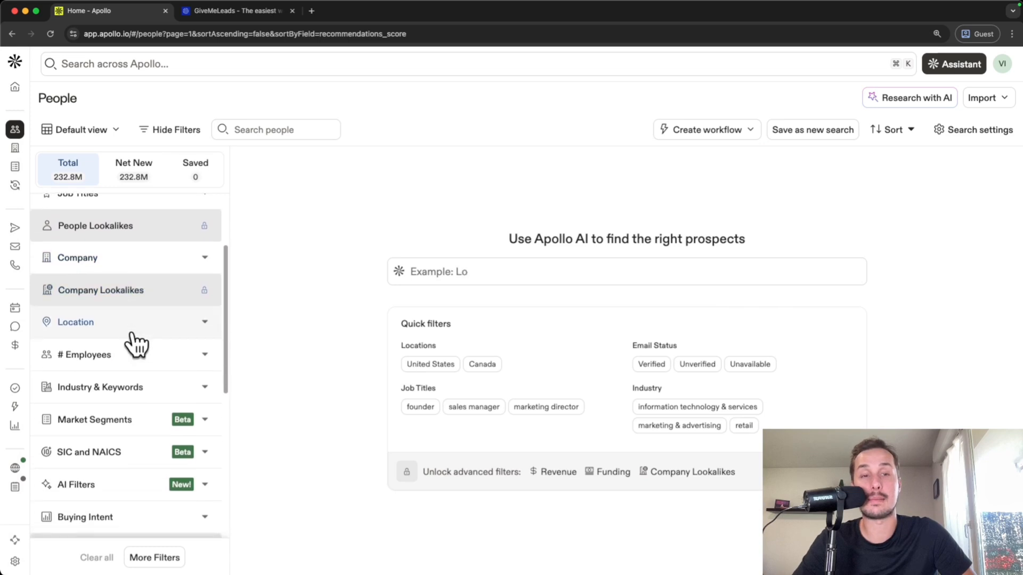
{"action": "scroll", "coordinate": [136, 346], "scroll_direction": "down", "scroll_amount": 1}
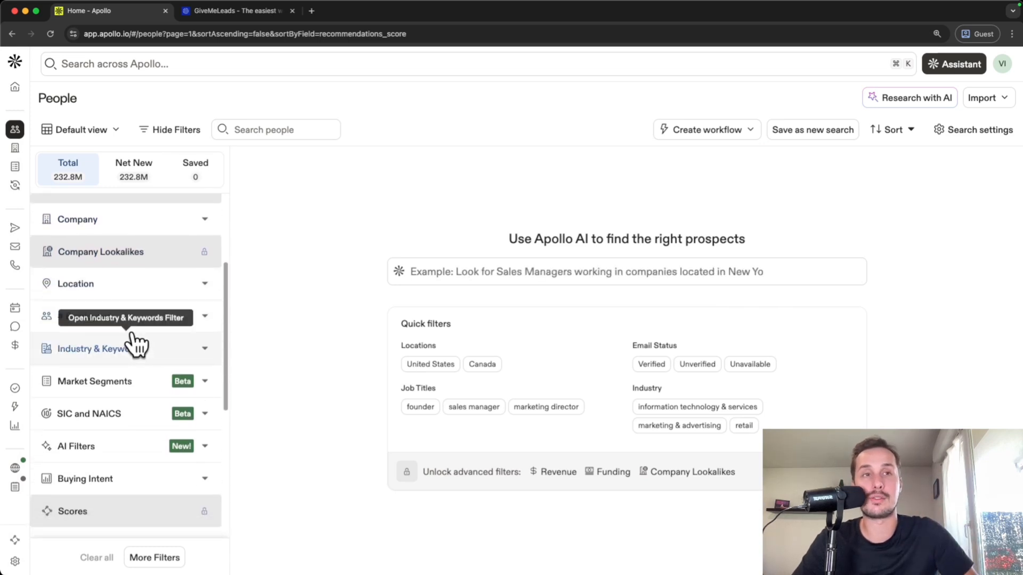
{"action": "scroll", "coordinate": [136, 345], "scroll_direction": "down", "scroll_amount": 3}
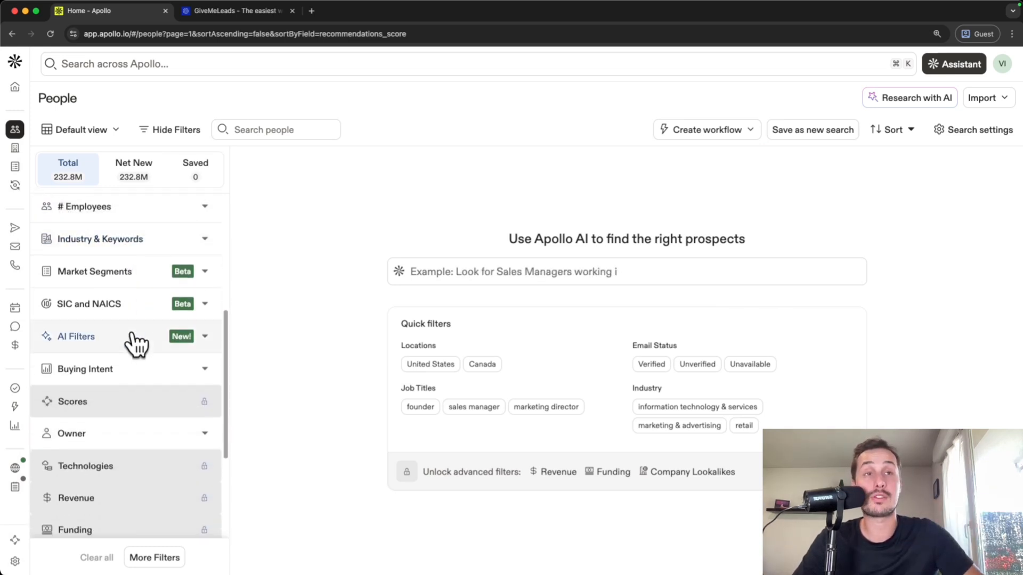
Open the full set of filters, pin Headcount Growth to the pinned filters and apply.
{"action": "left_click", "coordinate": [152, 559]}
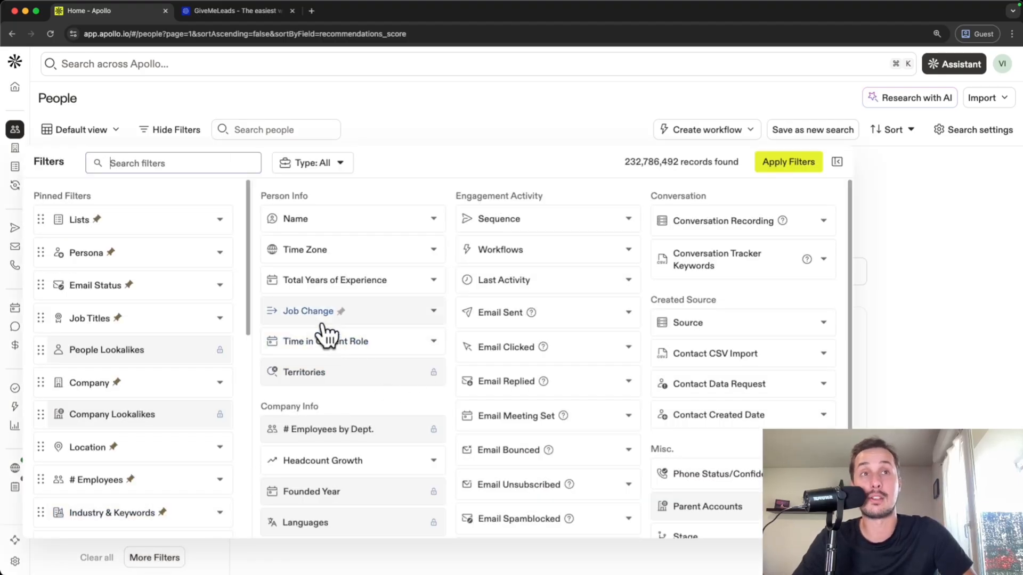
{"action": "scroll", "coordinate": [324, 324], "scroll_direction": "down", "scroll_amount": 2}
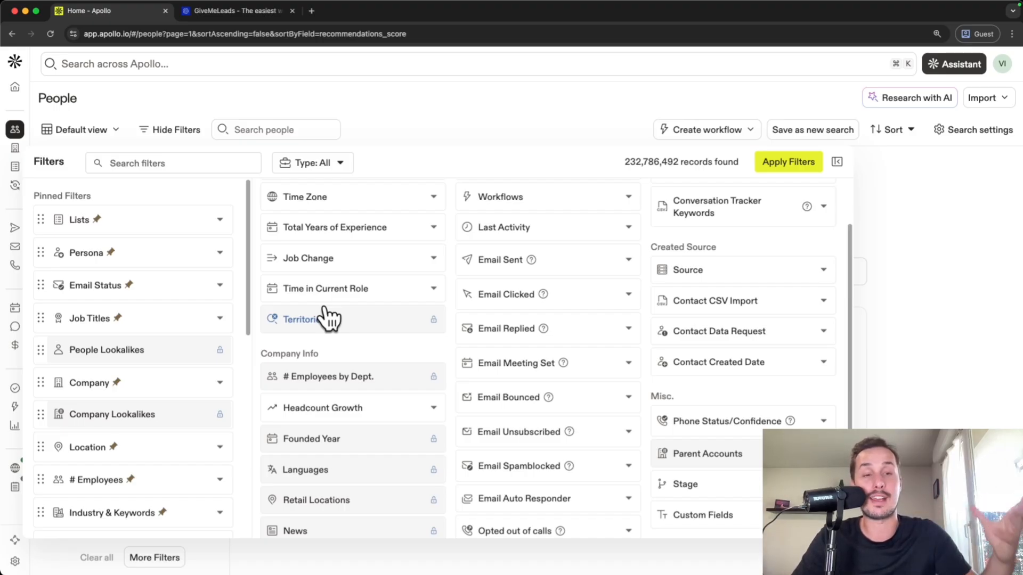
{"action": "scroll", "coordinate": [330, 318], "scroll_direction": "down", "scroll_amount": 1}
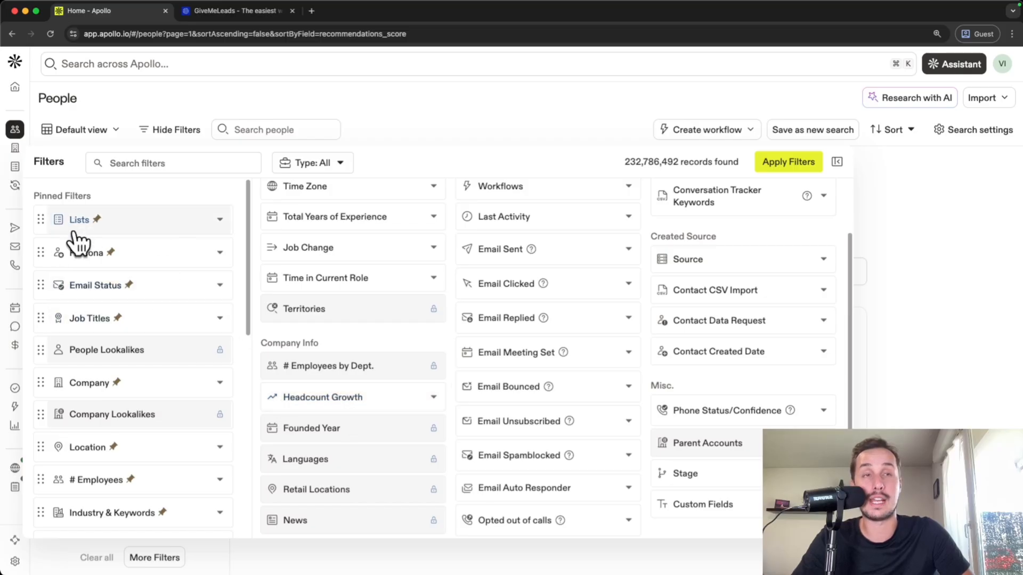
{"action": "left_click", "coordinate": [370, 398]}
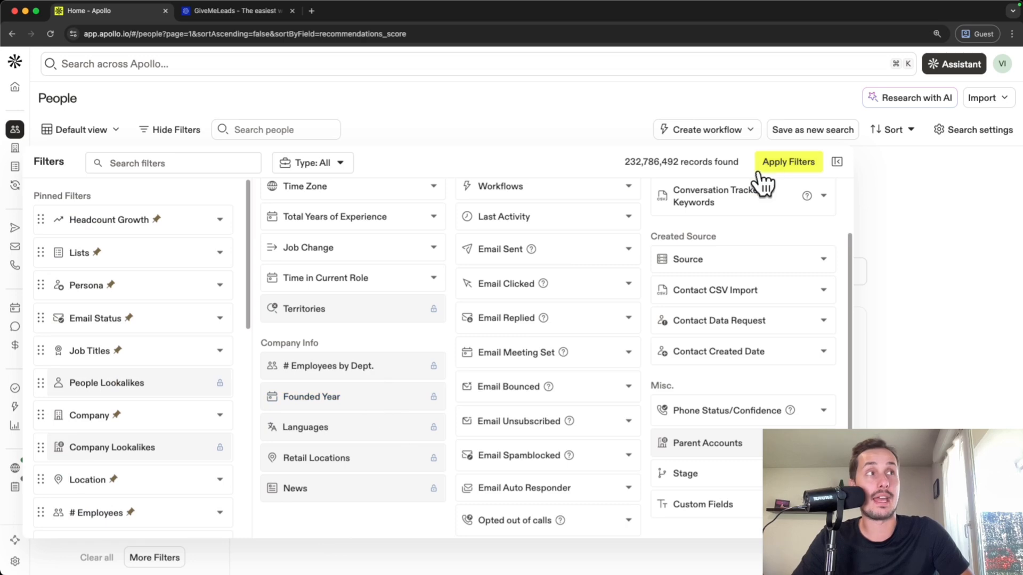
{"action": "left_click", "coordinate": [789, 162]}
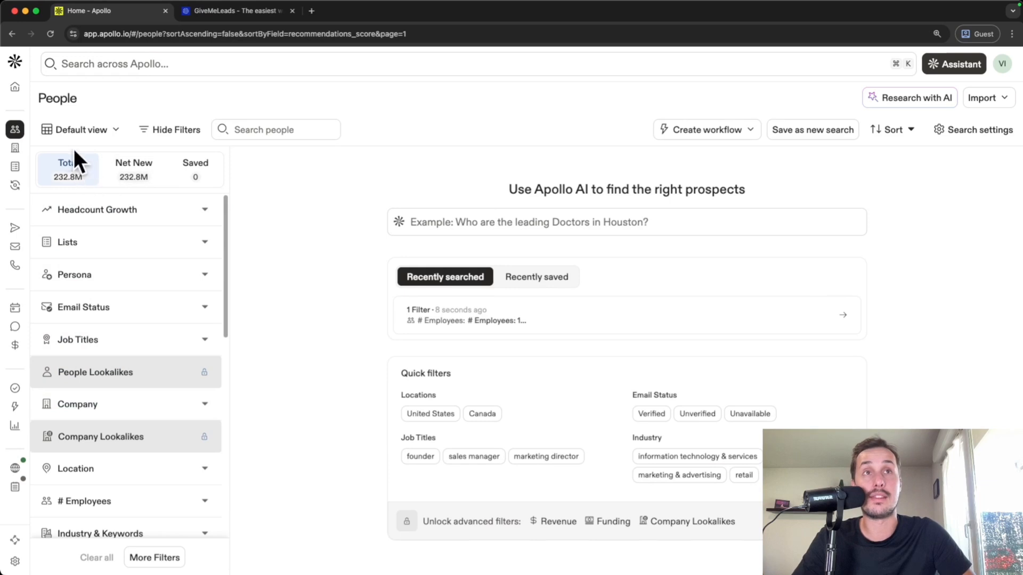
Filter the people by the included job title manager and collapse the Job Titles filter.
{"action": "left_click", "coordinate": [204, 348]}
{"action": "left_click", "coordinate": [133, 411]}
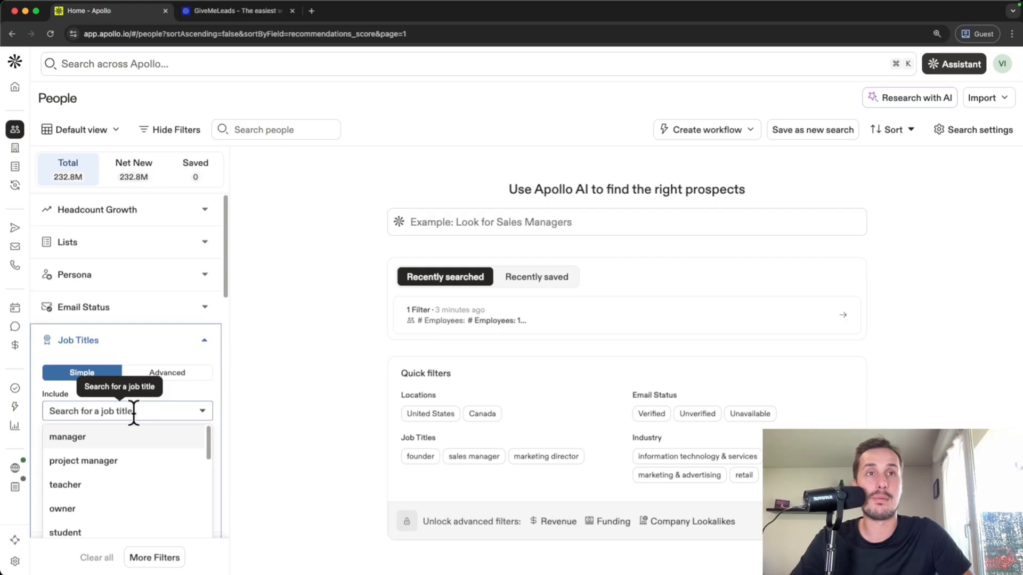
{"action": "left_click", "coordinate": [98, 436]}
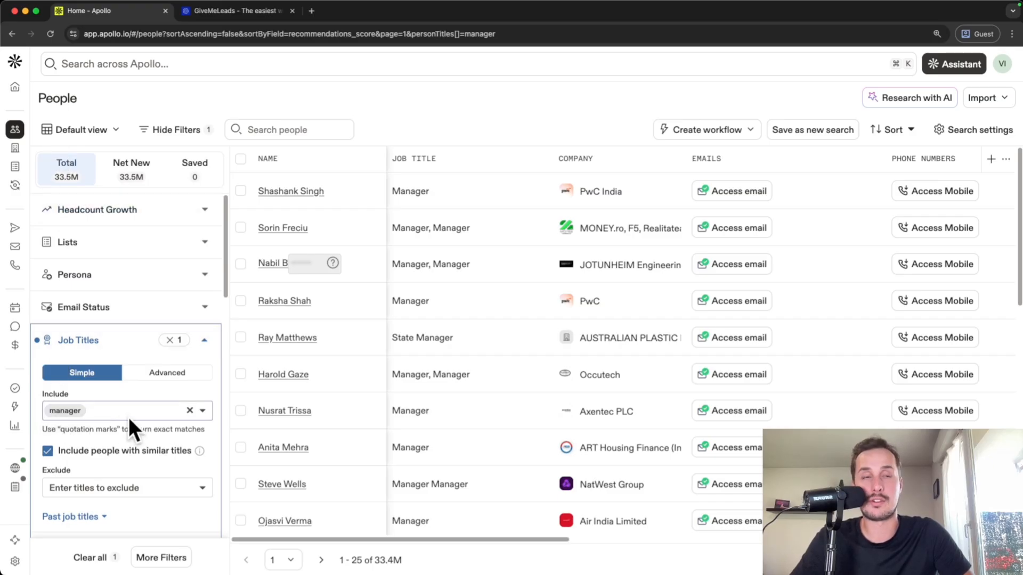
{"action": "left_click", "coordinate": [144, 345]}
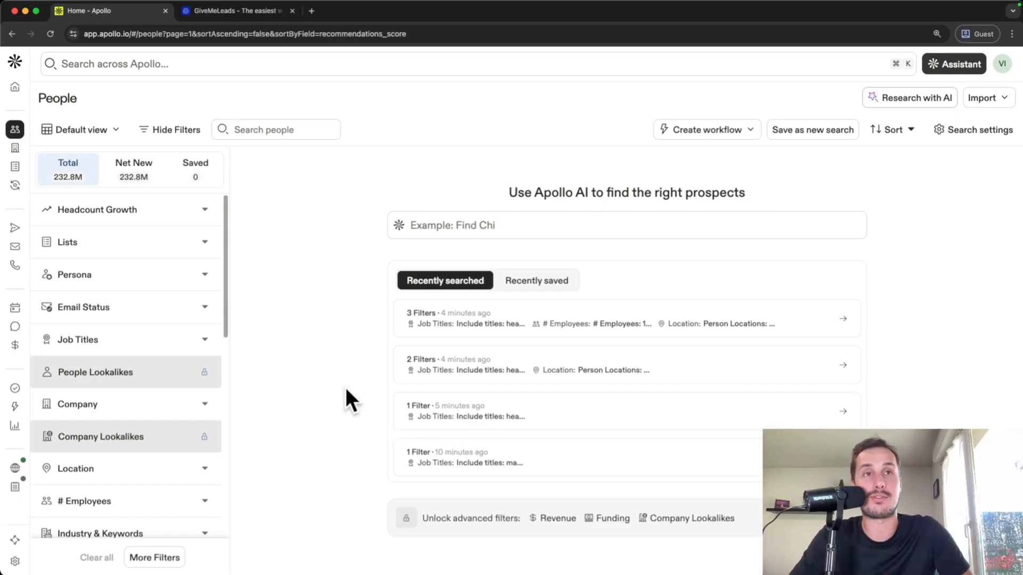
Expand the Job Titles filter and include people with the title head of sales.
{"action": "left_click", "coordinate": [201, 344]}
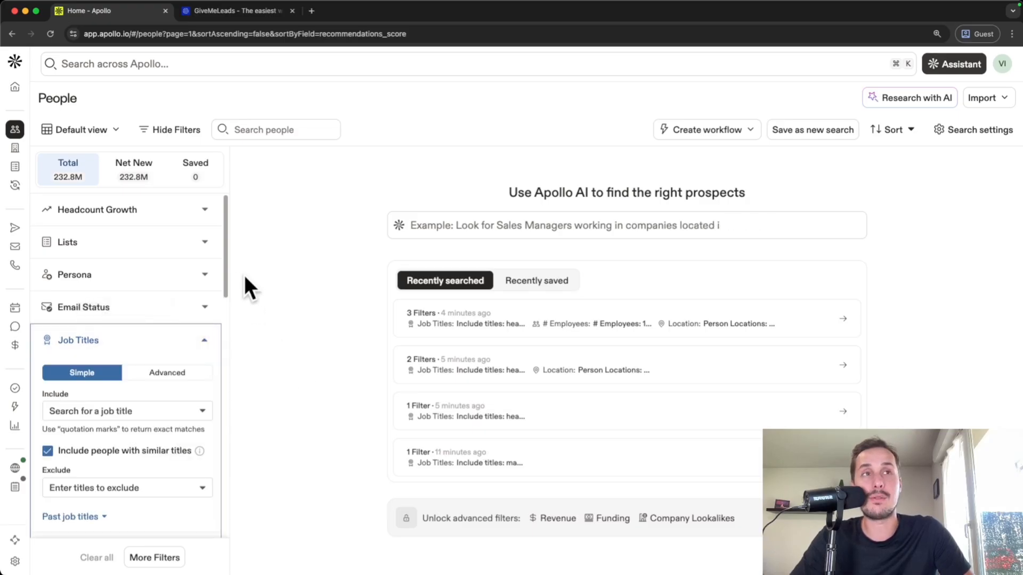
{"action": "scroll", "coordinate": [225, 276], "scroll_direction": "down", "scroll_amount": 3}
{"action": "scroll", "coordinate": [226, 299], "scroll_direction": "down", "scroll_amount": 2}
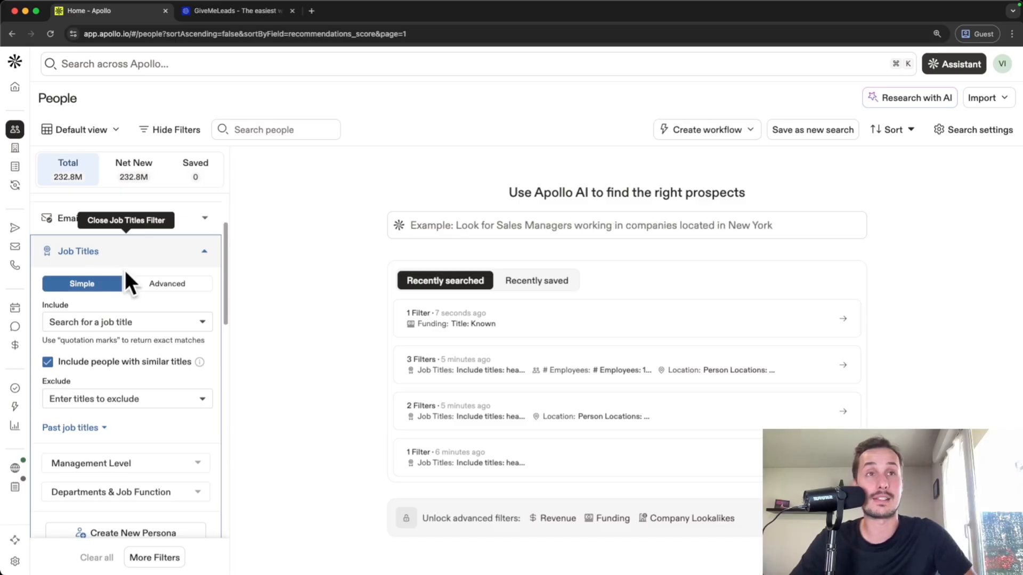
{"action": "left_click", "coordinate": [117, 323]}
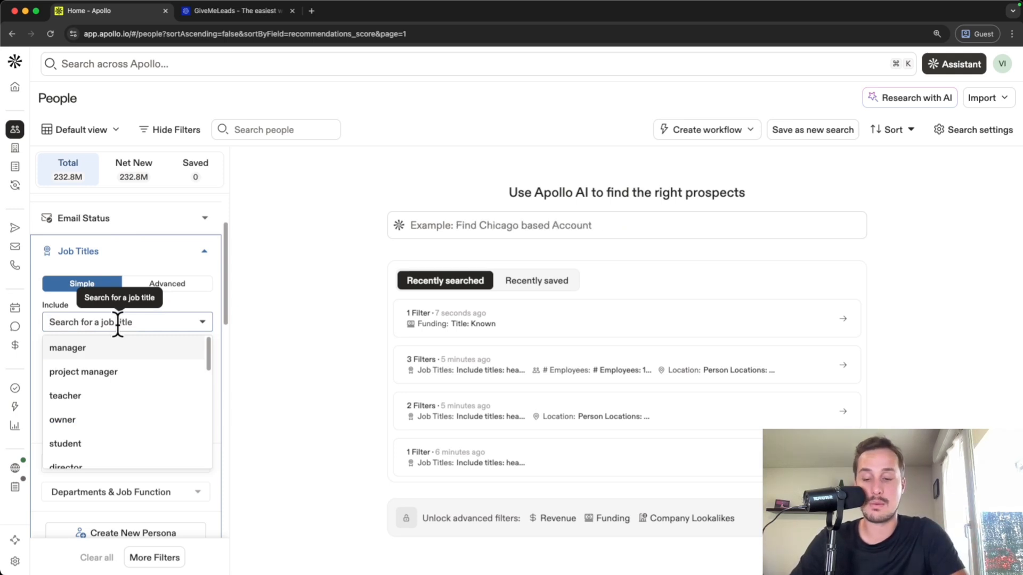
{"action": "type", "text": "head of sales"}
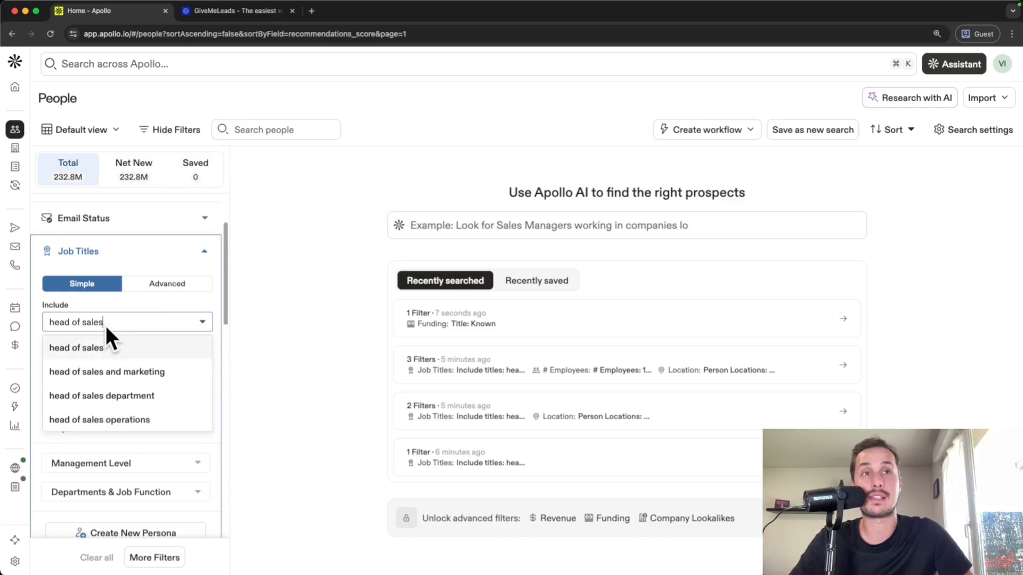
{"action": "left_click", "coordinate": [132, 353]}
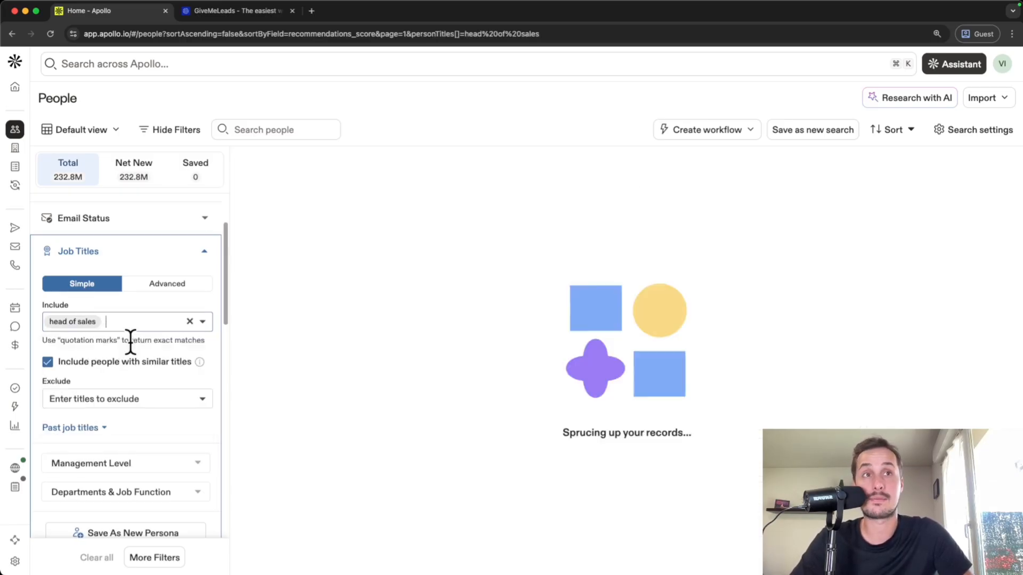
Look through the people found for head of sales, checking their job titles and companies.
{"action": "scroll", "coordinate": [461, 261], "scroll_direction": "down", "scroll_amount": 1}
{"action": "scroll", "coordinate": [464, 263], "scroll_direction": "down", "scroll_amount": 10}
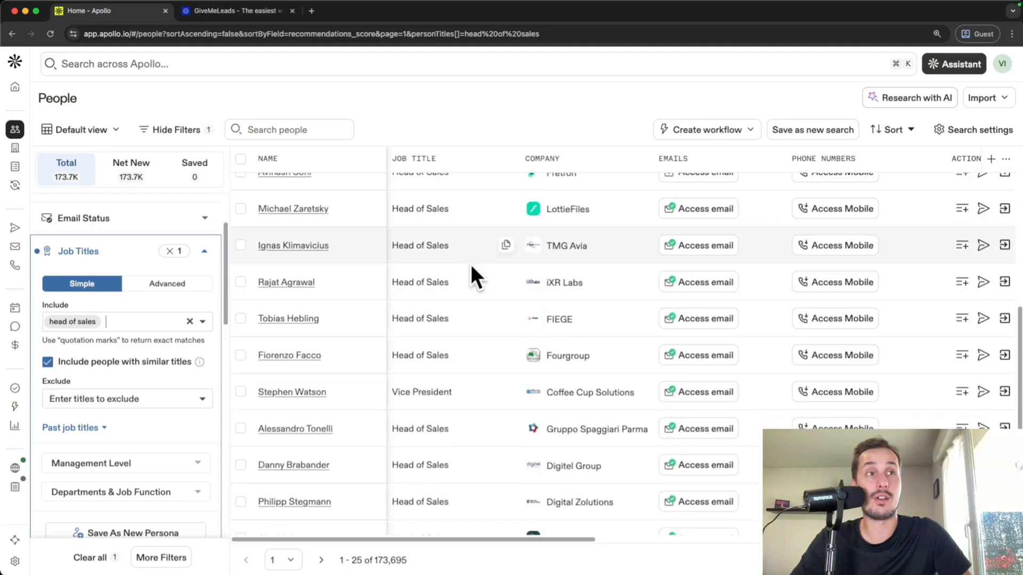
{"action": "scroll", "coordinate": [441, 246], "scroll_direction": "up", "scroll_amount": 4}
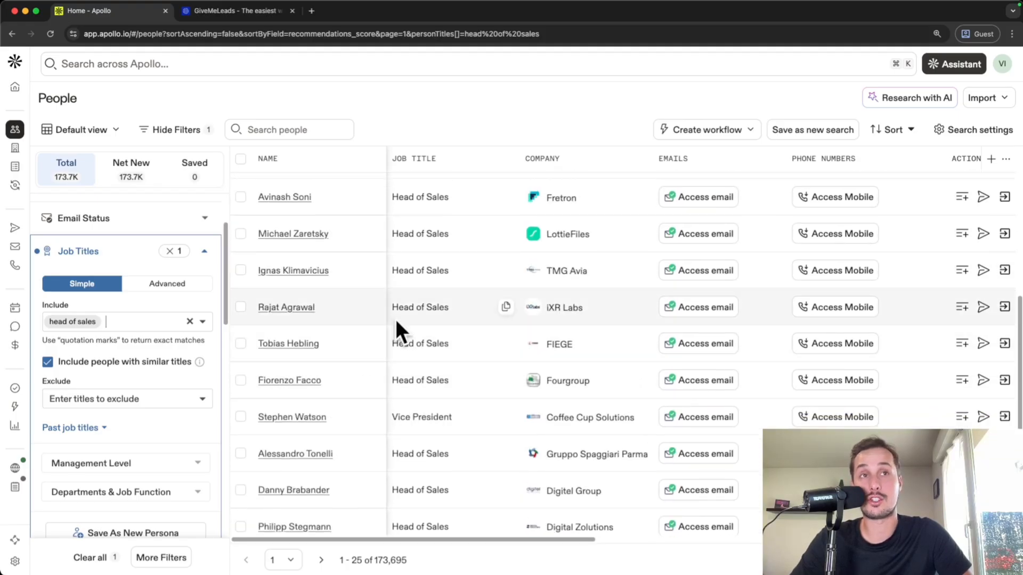
{"action": "scroll", "coordinate": [373, 277], "scroll_direction": "up", "scroll_amount": 5}
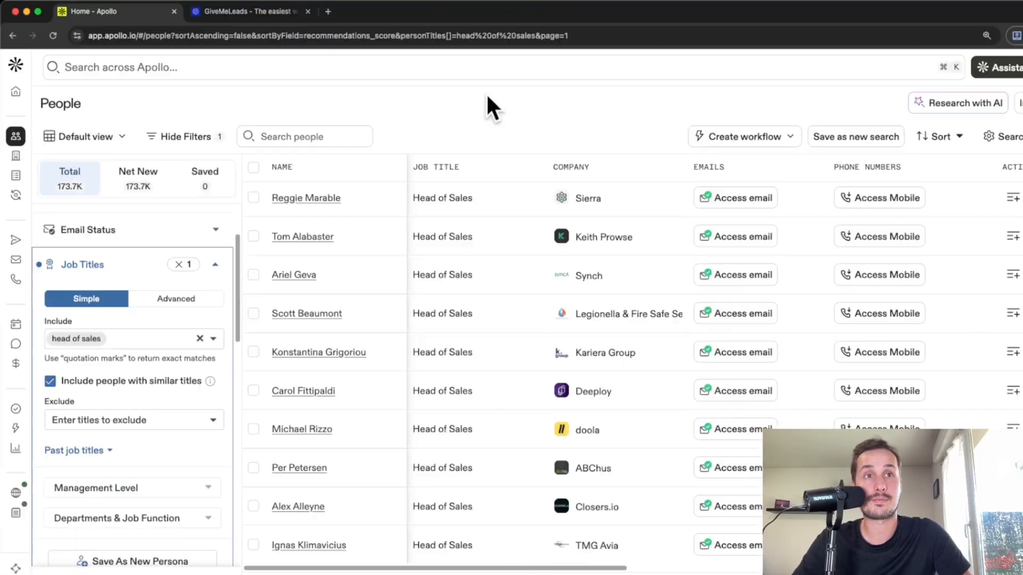
Add head of marketing as a second included job title.
{"action": "left_click", "coordinate": [146, 337]}
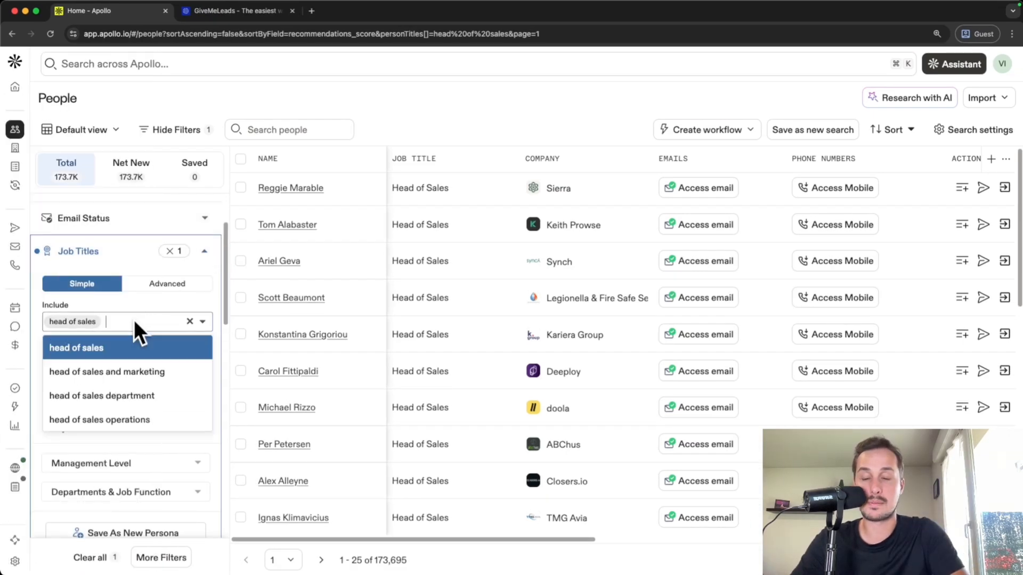
{"action": "type", "text": "head o"}
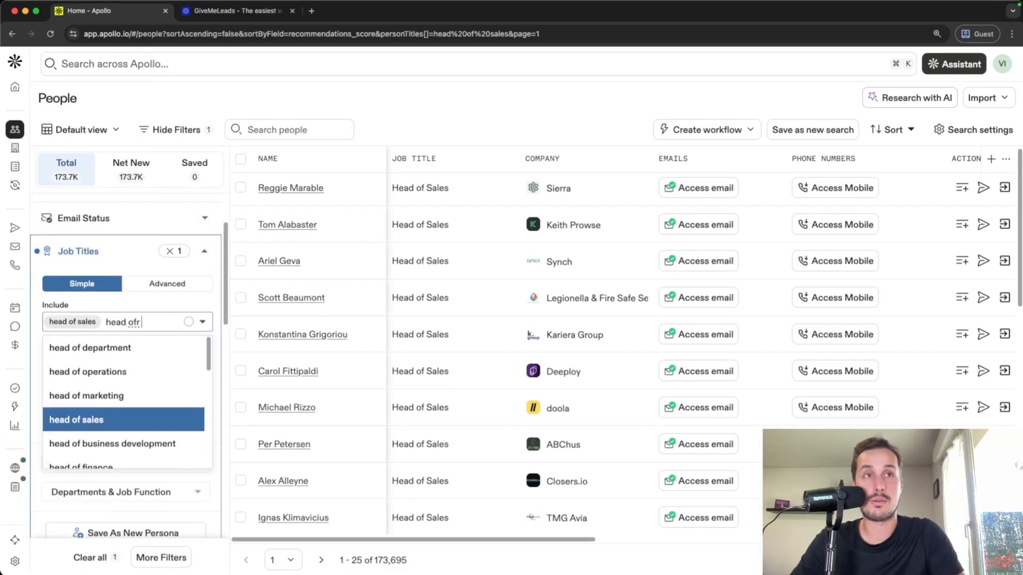
{"action": "type", "text": "f"}
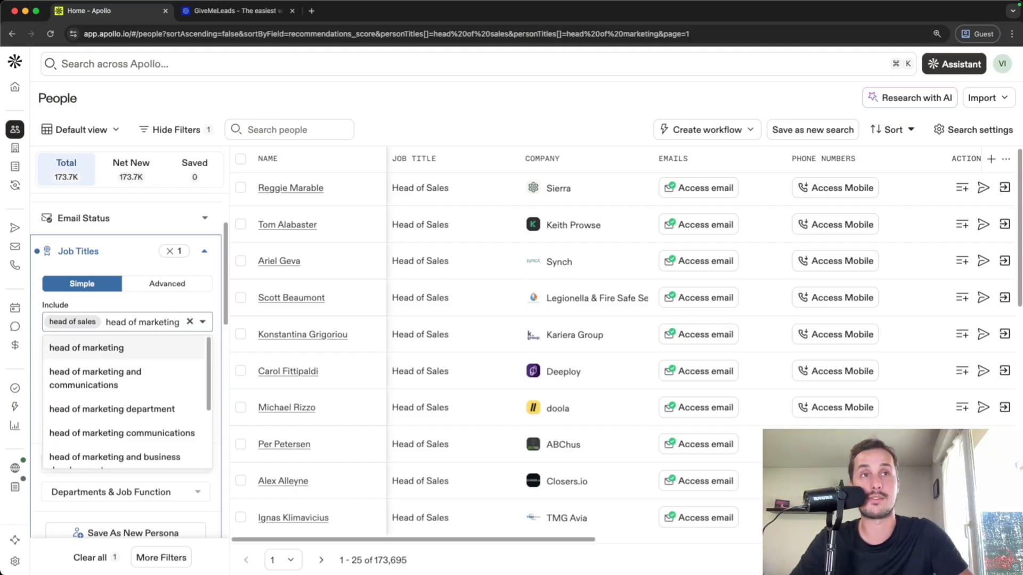
{"action": "key", "text": "Return"}
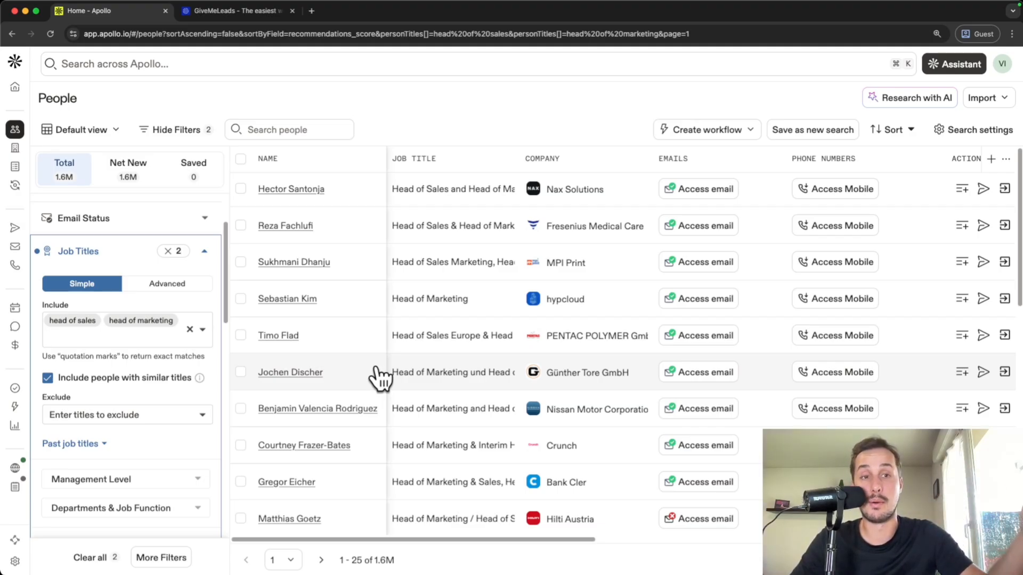
Clear the included job titles and filter by the exact title "head of sales" in quotation marks.
{"action": "scroll", "coordinate": [379, 373], "scroll_direction": "down", "scroll_amount": 2}
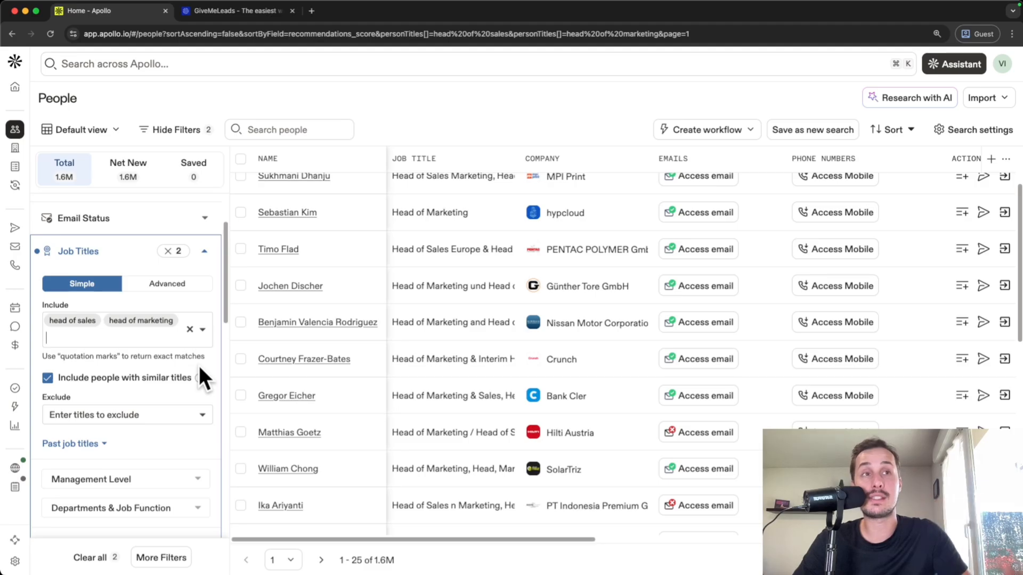
{"action": "left_click", "coordinate": [190, 330]}
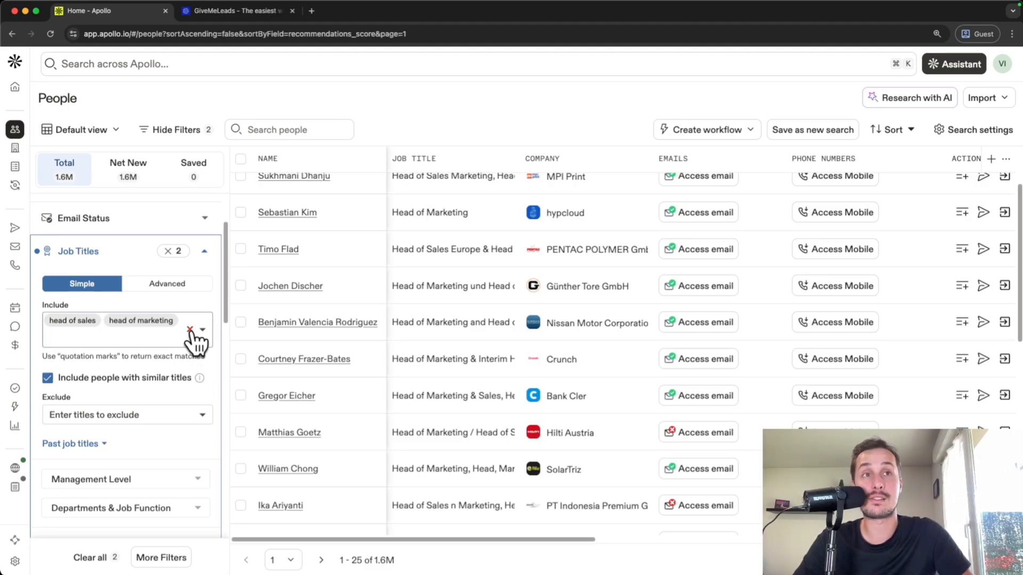
{"action": "left_click", "coordinate": [147, 324]}
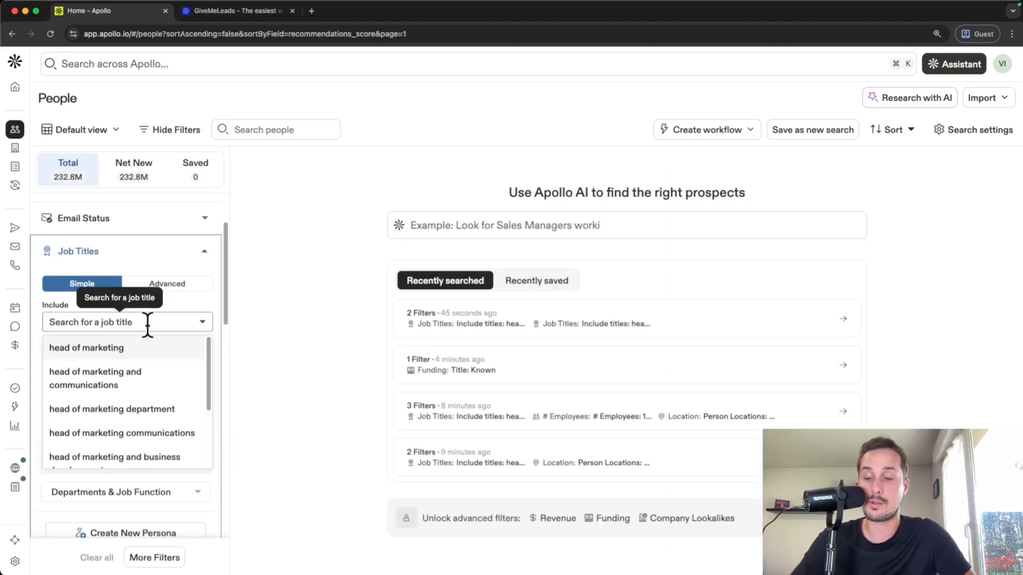
{"action": "type", "text": "f"}
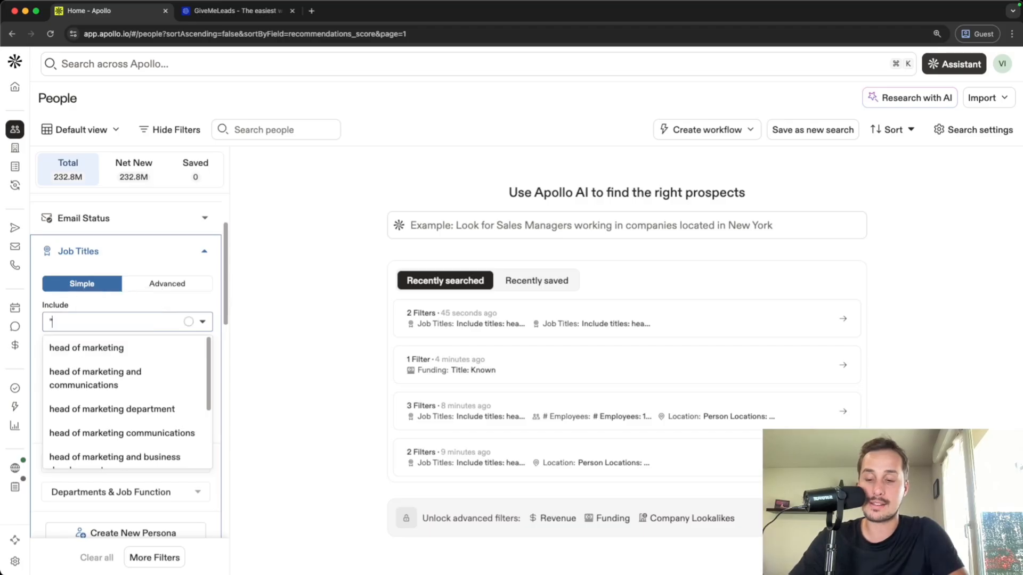
{"action": "type", "text": "head of sales"}
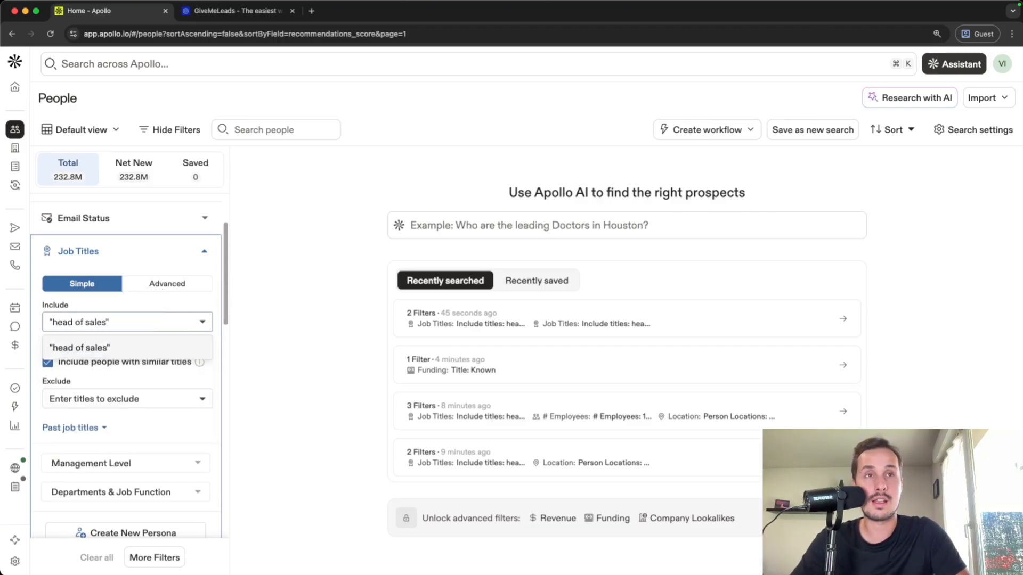
{"action": "key", "text": "Return"}
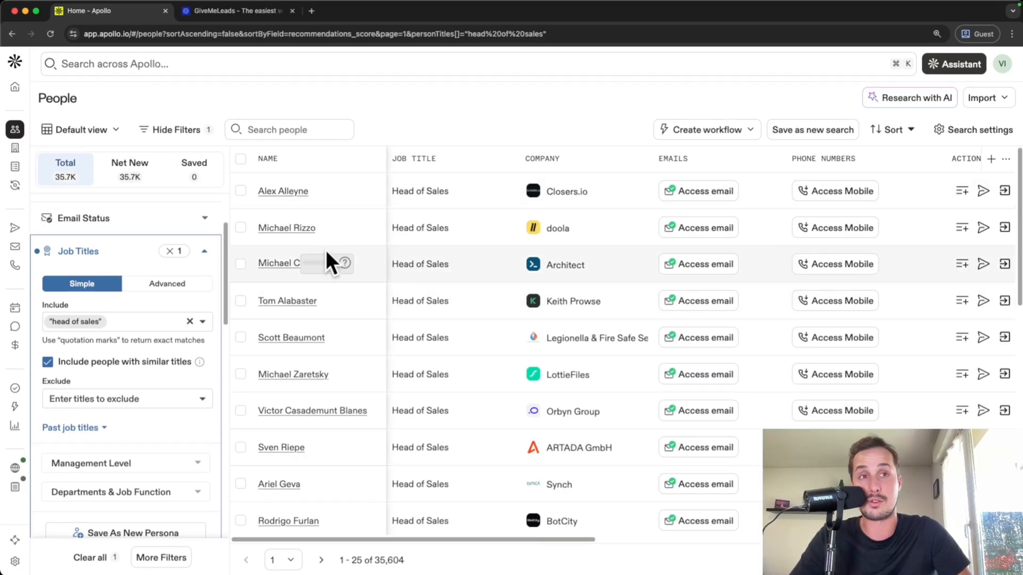
Review the similar-title, exclusion and persona options of the Job Titles filter and expand the Company filter.
{"action": "scroll", "coordinate": [47, 267], "scroll_direction": "down", "scroll_amount": 1}
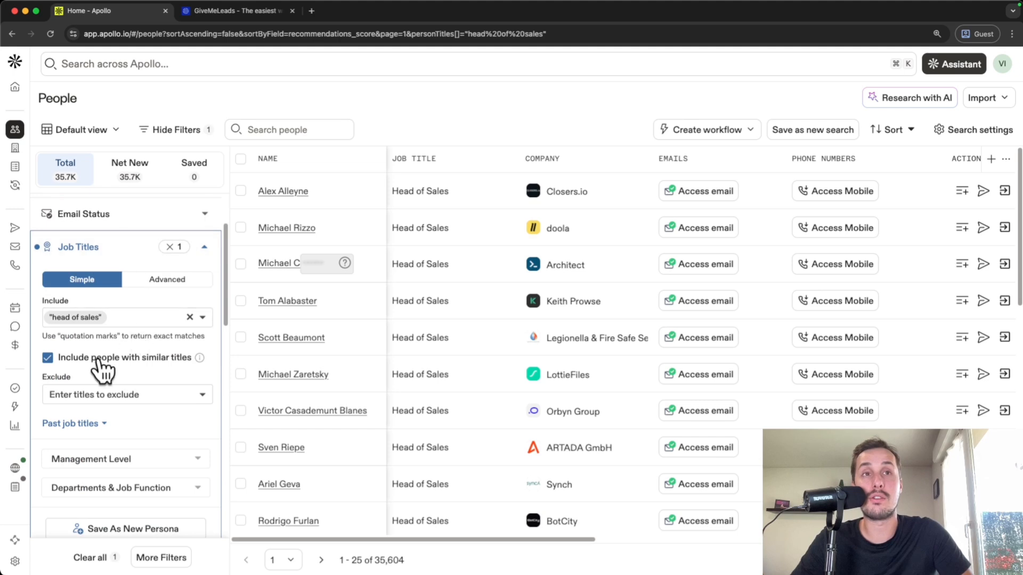
{"action": "scroll", "coordinate": [85, 357], "scroll_direction": "down", "scroll_amount": 2}
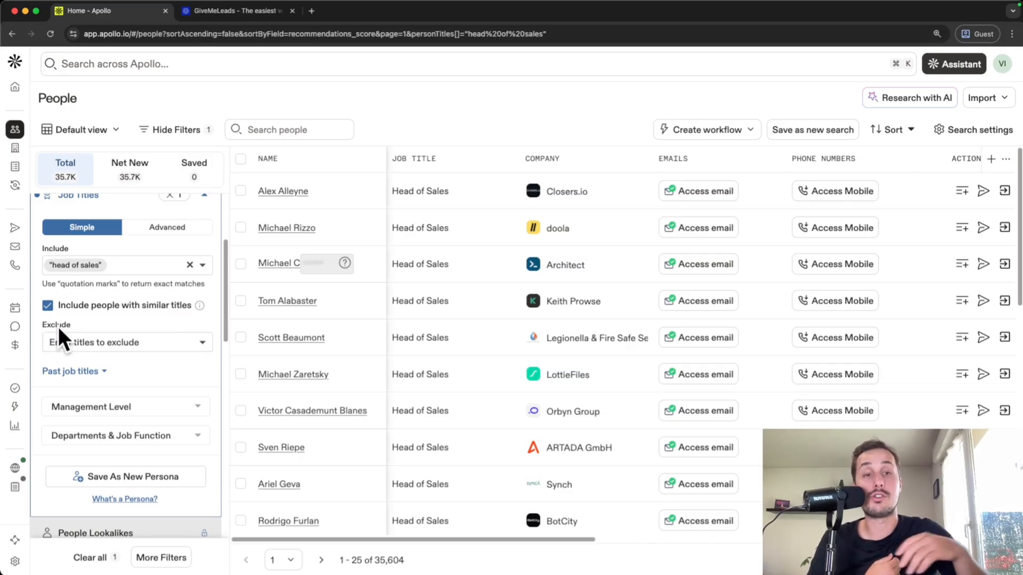
{"action": "scroll", "coordinate": [71, 325], "scroll_direction": "up", "scroll_amount": 3}
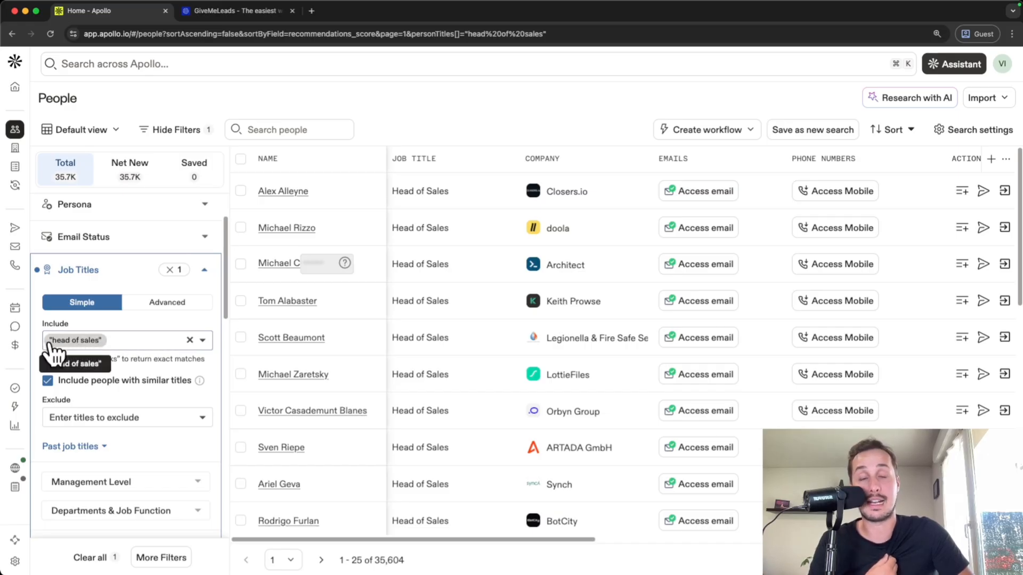
{"action": "scroll", "coordinate": [158, 373], "scroll_direction": "down", "scroll_amount": 3}
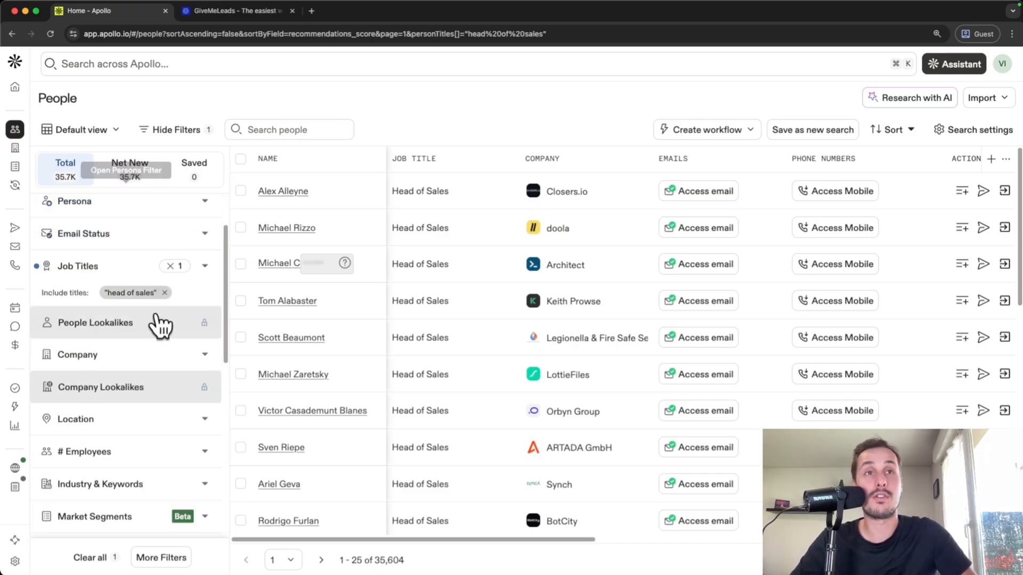
{"action": "left_click", "coordinate": [152, 363]}
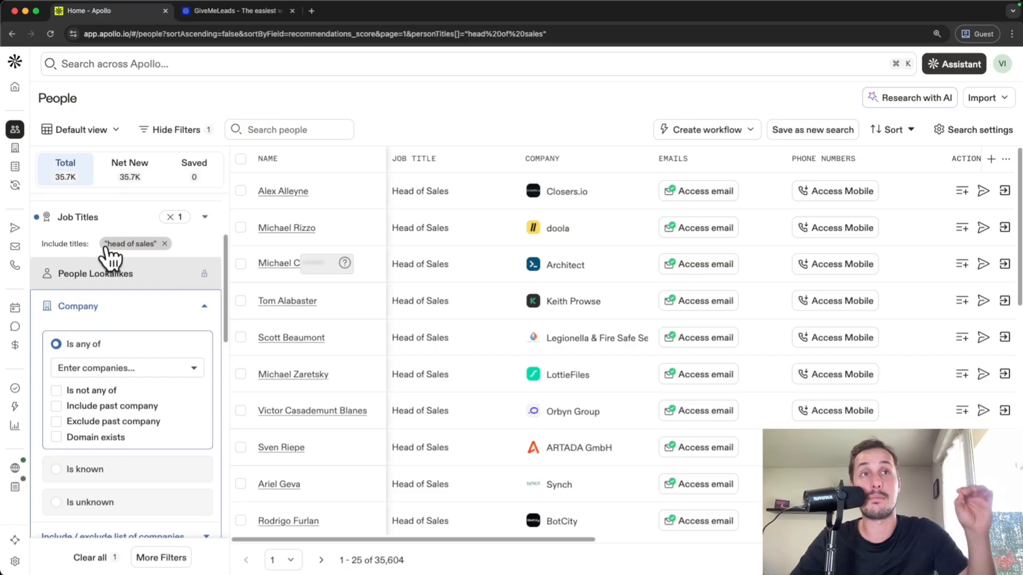
Try limiting the results to people at Google with the Company filter, and clear that filter again.
{"action": "left_click", "coordinate": [145, 368]}
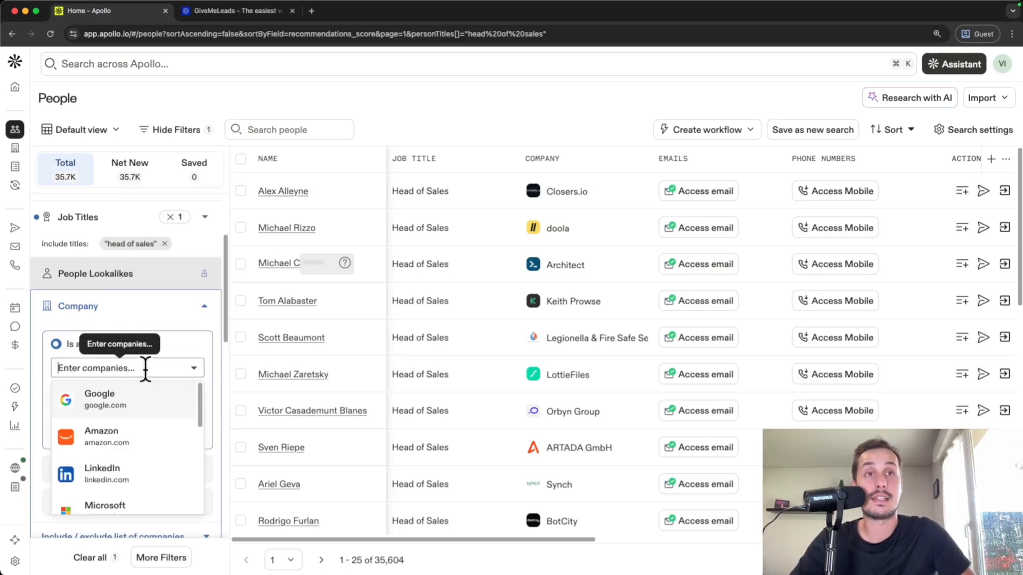
{"action": "type", "text": "go"}
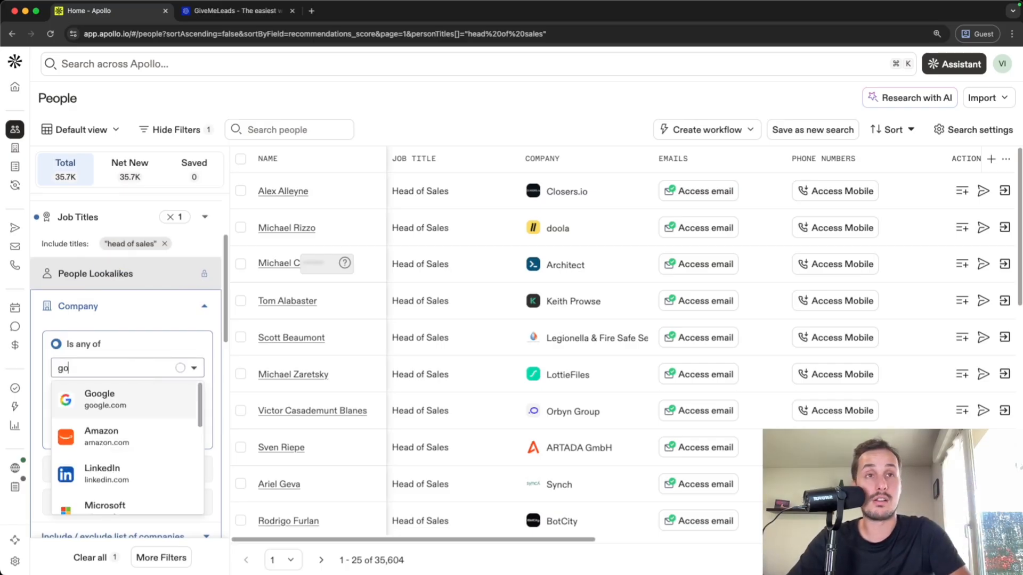
{"action": "left_click", "coordinate": [140, 404]}
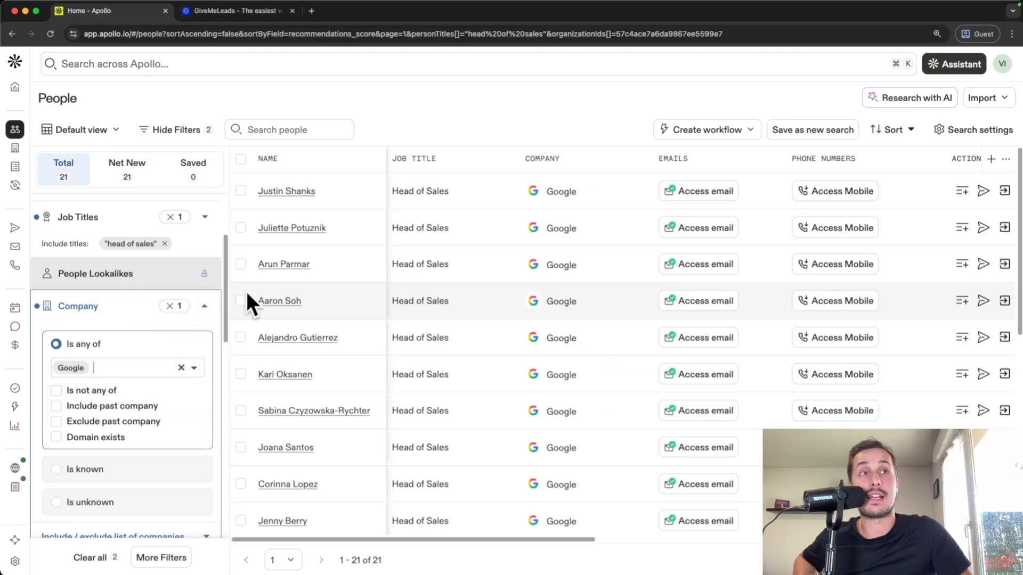
{"action": "scroll", "coordinate": [178, 388], "scroll_direction": "down", "scroll_amount": 3}
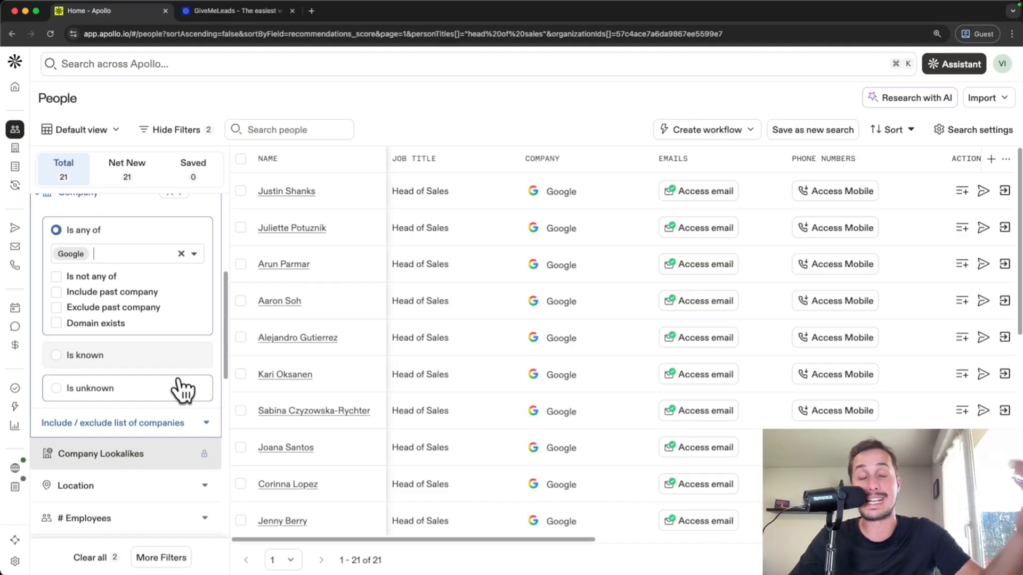
{"action": "scroll", "coordinate": [214, 317], "scroll_direction": "up", "scroll_amount": 2}
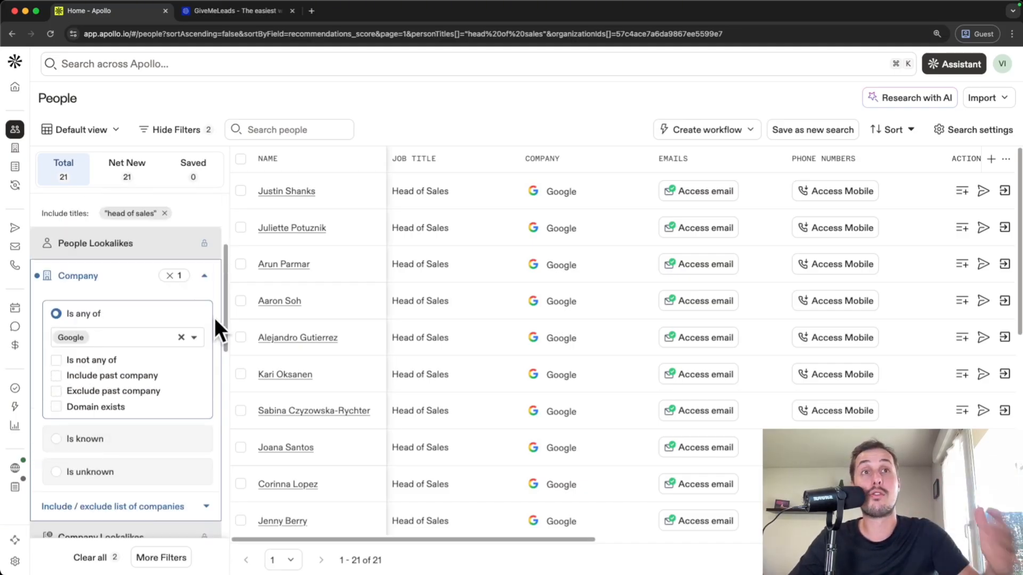
{"action": "left_click", "coordinate": [170, 276]}
Expand the Location filter and compare its Contact and Account HQ location options.
{"action": "scroll", "coordinate": [170, 318], "scroll_direction": "down", "scroll_amount": 5}
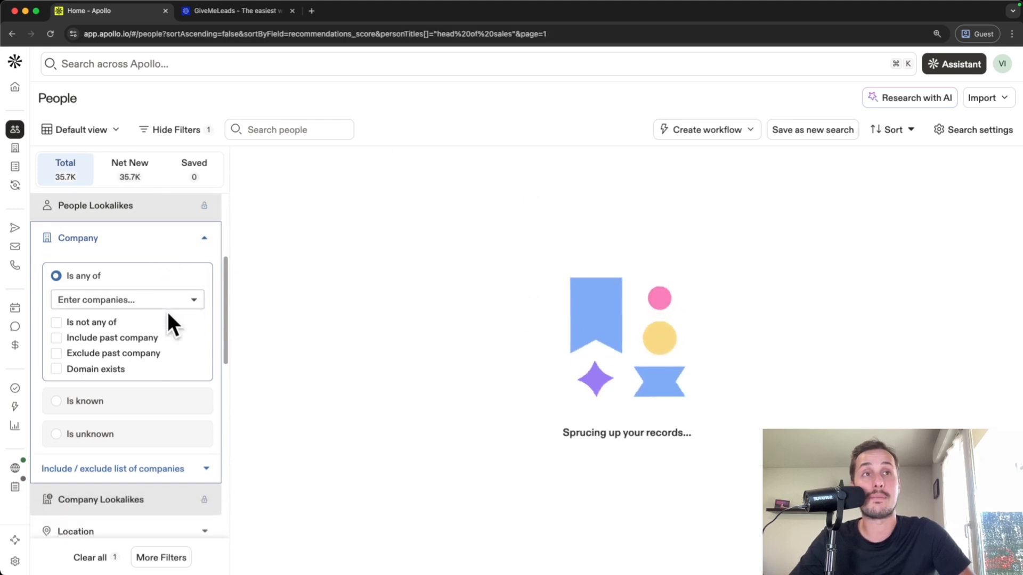
{"action": "scroll", "coordinate": [127, 381], "scroll_direction": "down", "scroll_amount": 1}
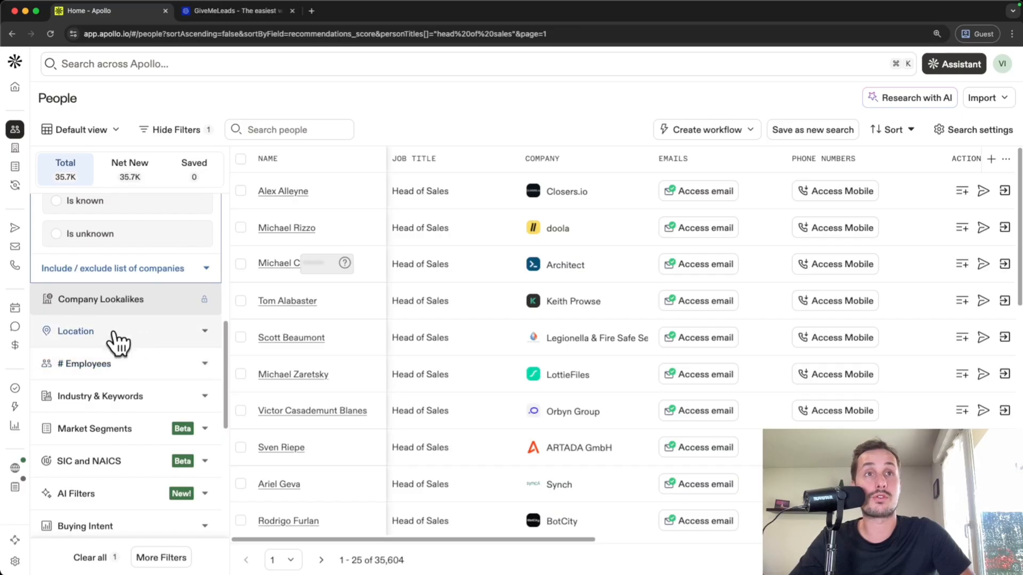
{"action": "left_click", "coordinate": [148, 344]}
{"action": "scroll", "coordinate": [154, 333], "scroll_direction": "up", "scroll_amount": 3}
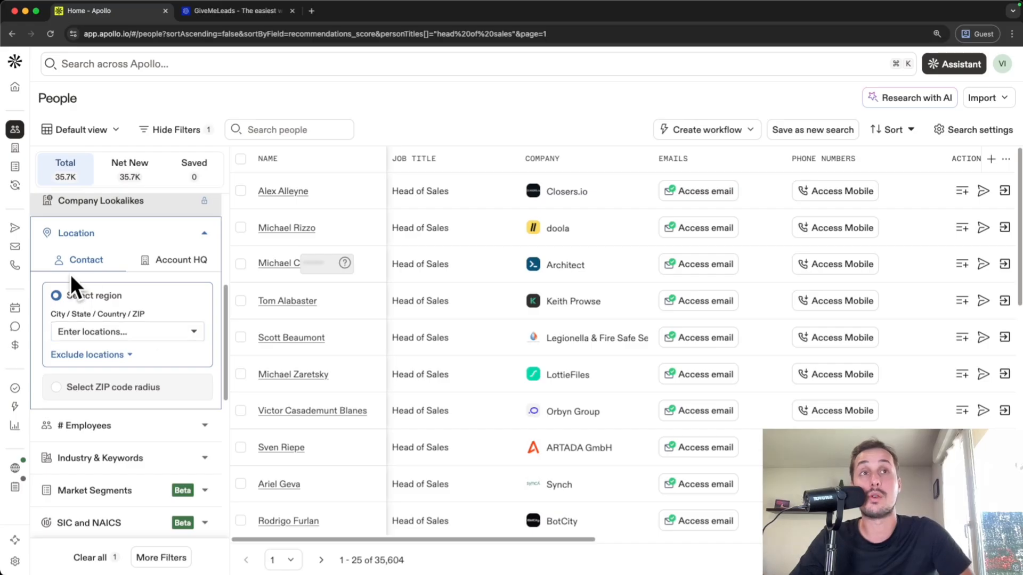
{"action": "mouse_move", "coordinate": [39, 268]}
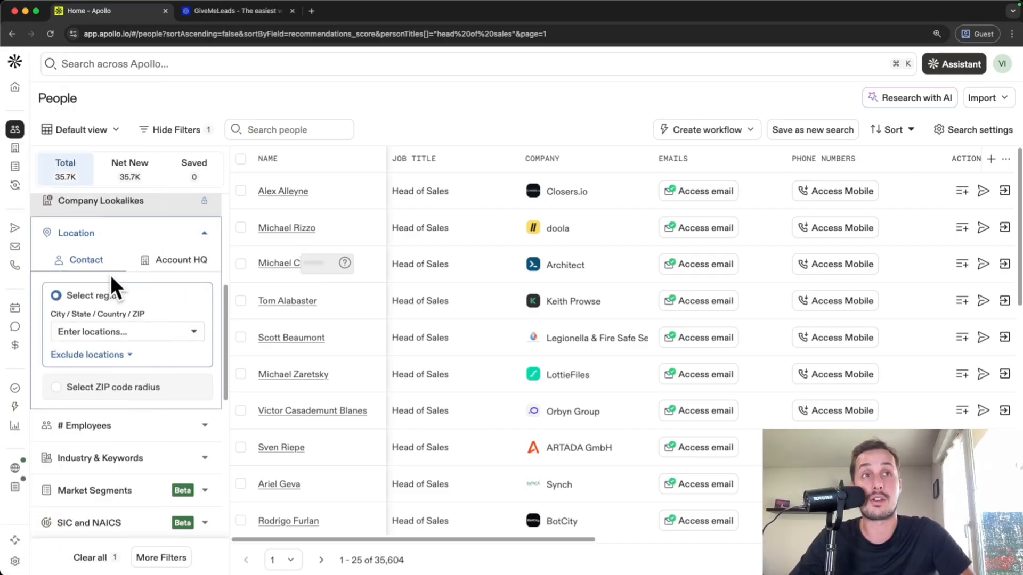
{"action": "left_click", "coordinate": [170, 266]}
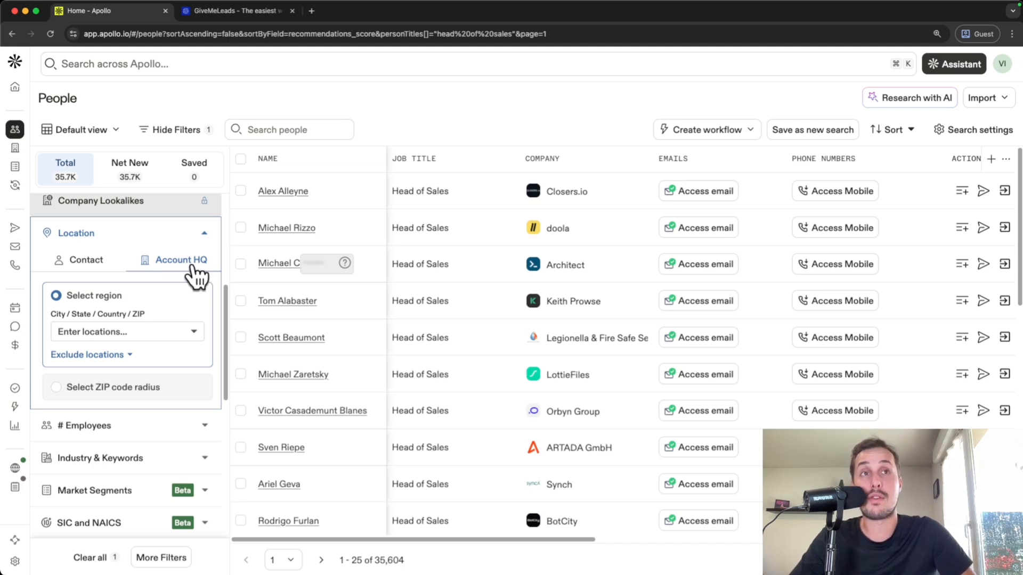
{"action": "left_click", "coordinate": [85, 262]}
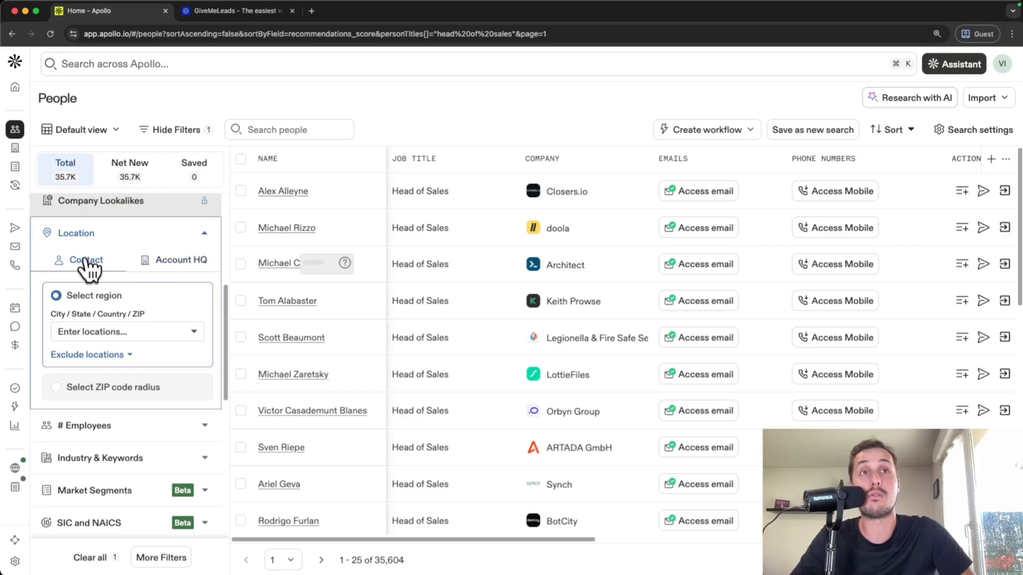
Filter the people by the contact location "New York, US" and collapse the Location filter.
{"action": "scroll", "coordinate": [151, 324], "scroll_direction": "down", "scroll_amount": 2}
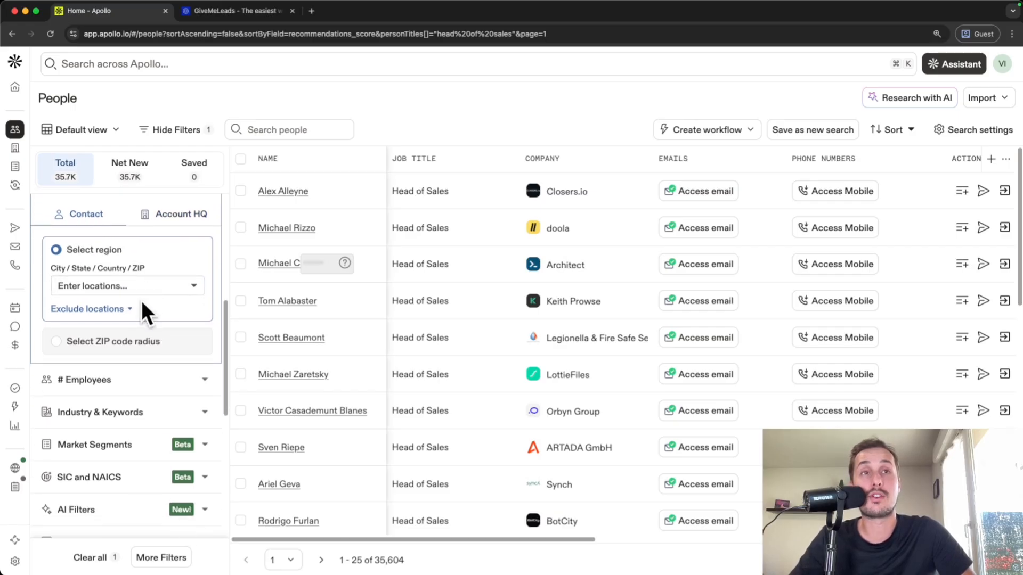
{"action": "left_click", "coordinate": [170, 285]}
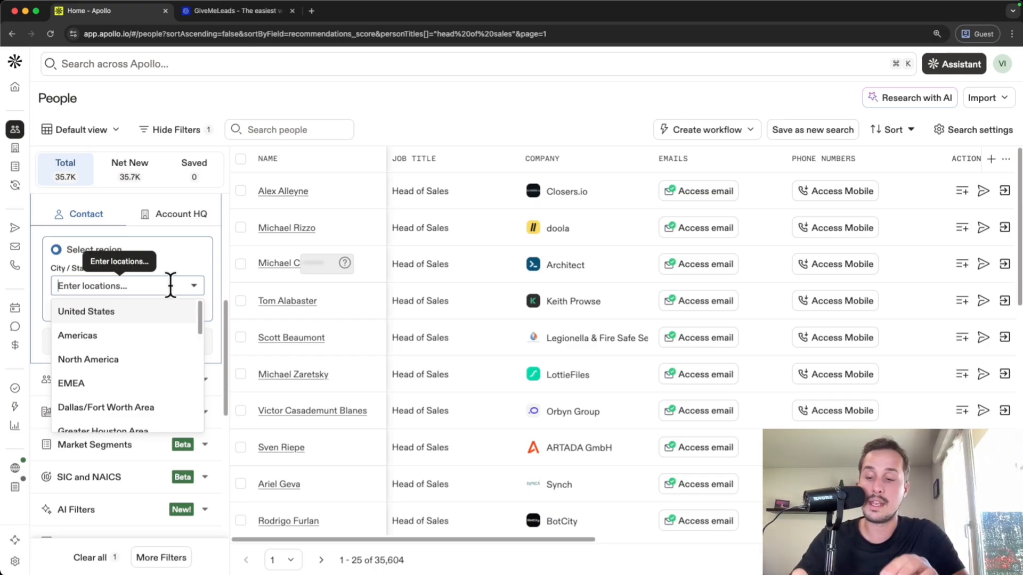
{"action": "type", "text": "new york"}
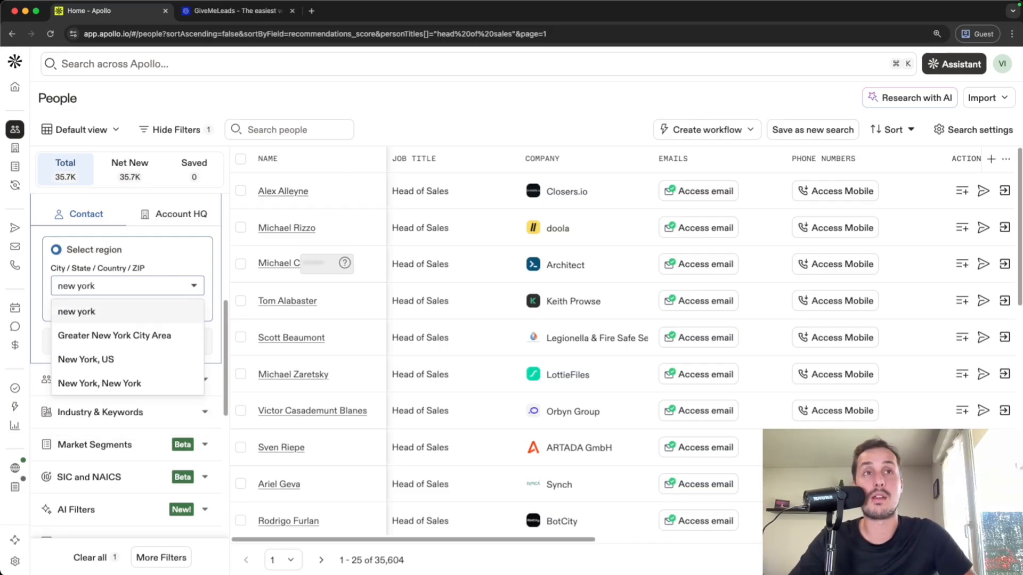
{"action": "left_click", "coordinate": [105, 365]}
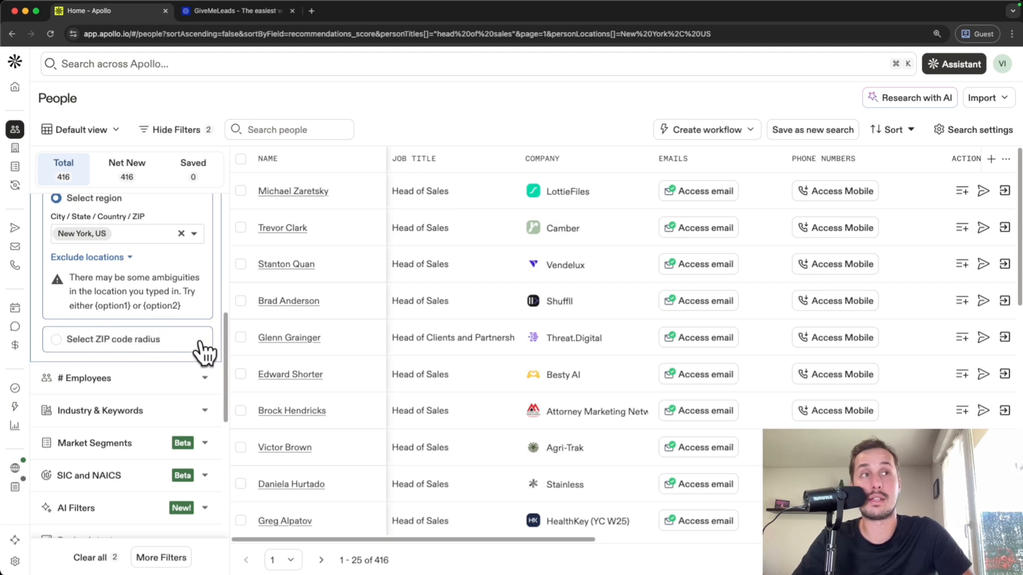
{"action": "scroll", "coordinate": [181, 333], "scroll_direction": "up", "scroll_amount": 3}
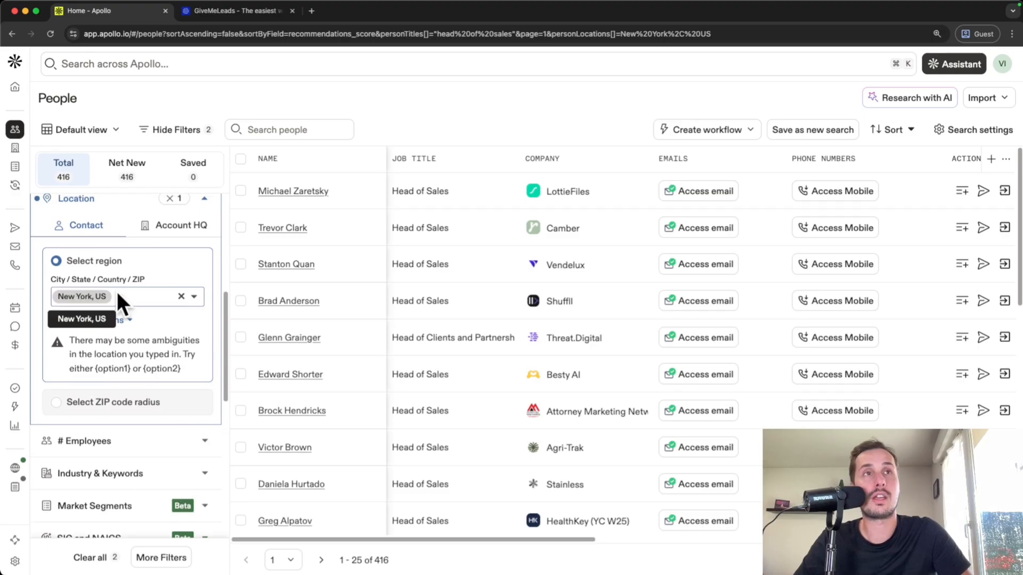
{"action": "scroll", "coordinate": [123, 283], "scroll_direction": "up", "scroll_amount": 1}
{"action": "left_click", "coordinate": [206, 213]}
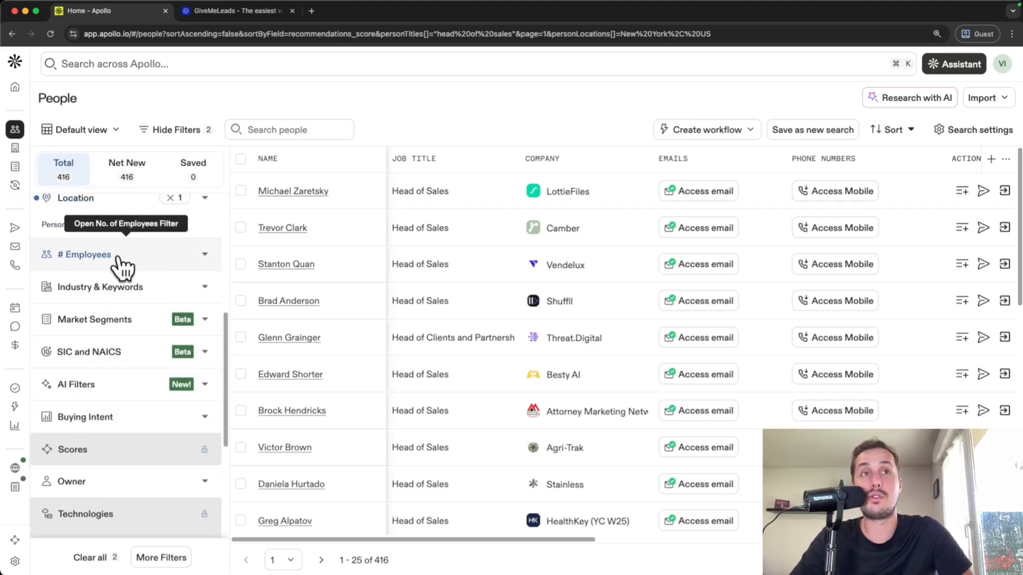
Expand the # Employees filter and select the predefined company sizes 11-20, 21-50 and 51-100.
{"action": "left_click", "coordinate": [149, 263]}
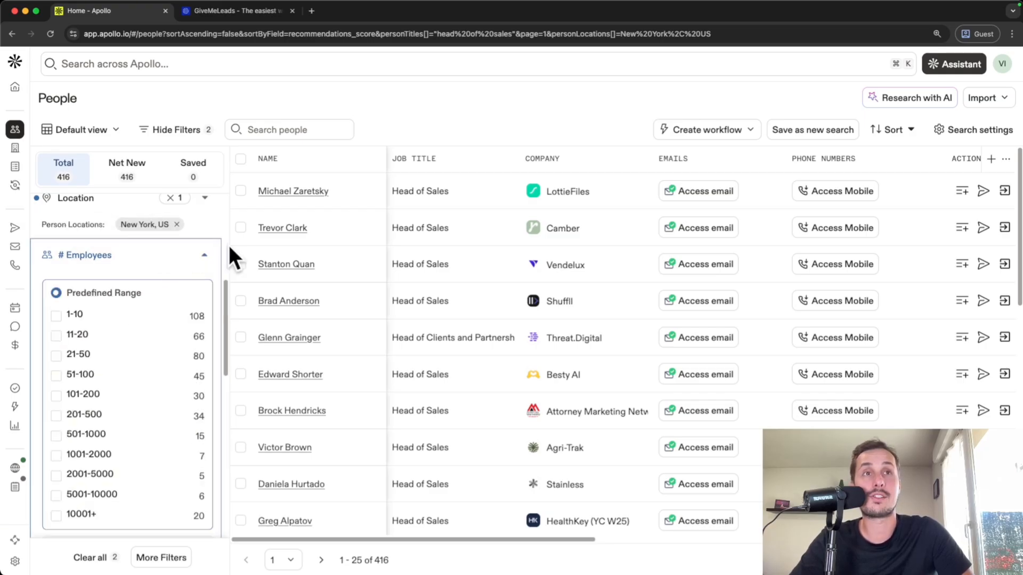
{"action": "scroll", "coordinate": [227, 248], "scroll_direction": "down", "scroll_amount": 2}
{"action": "scroll", "coordinate": [212, 276], "scroll_direction": "down", "scroll_amount": 2}
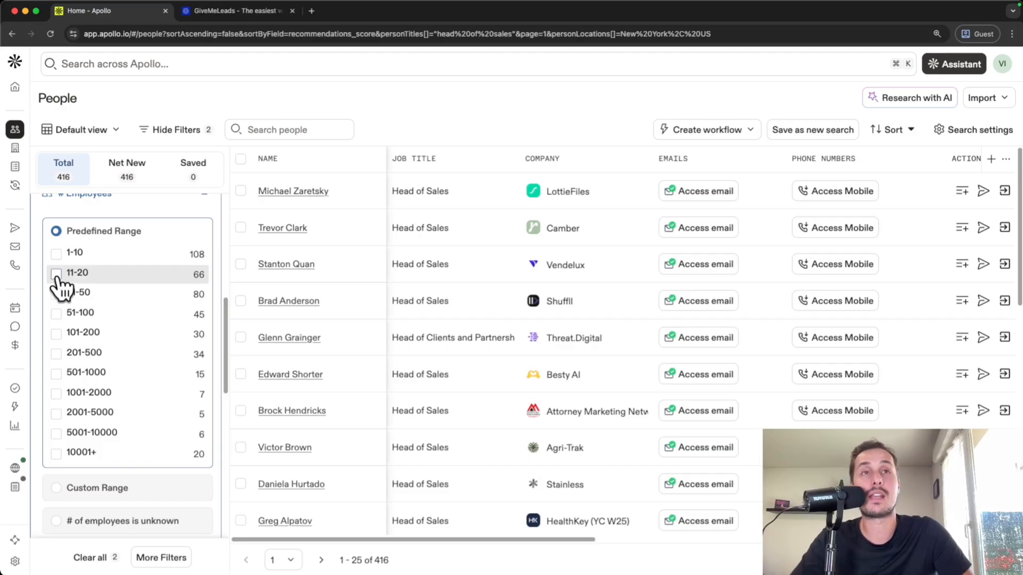
{"action": "left_click", "coordinate": [56, 274]}
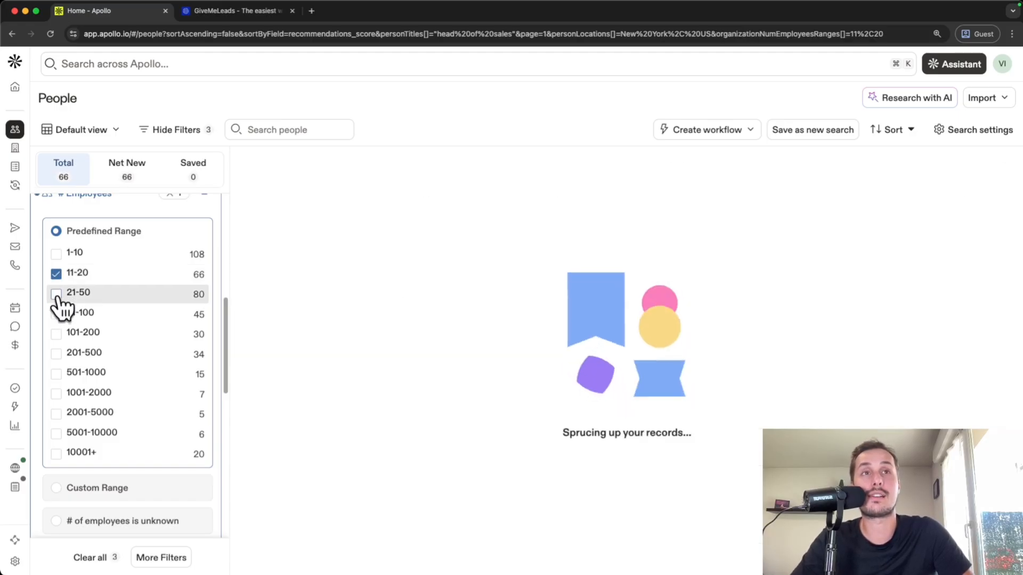
{"action": "left_click", "coordinate": [57, 294]}
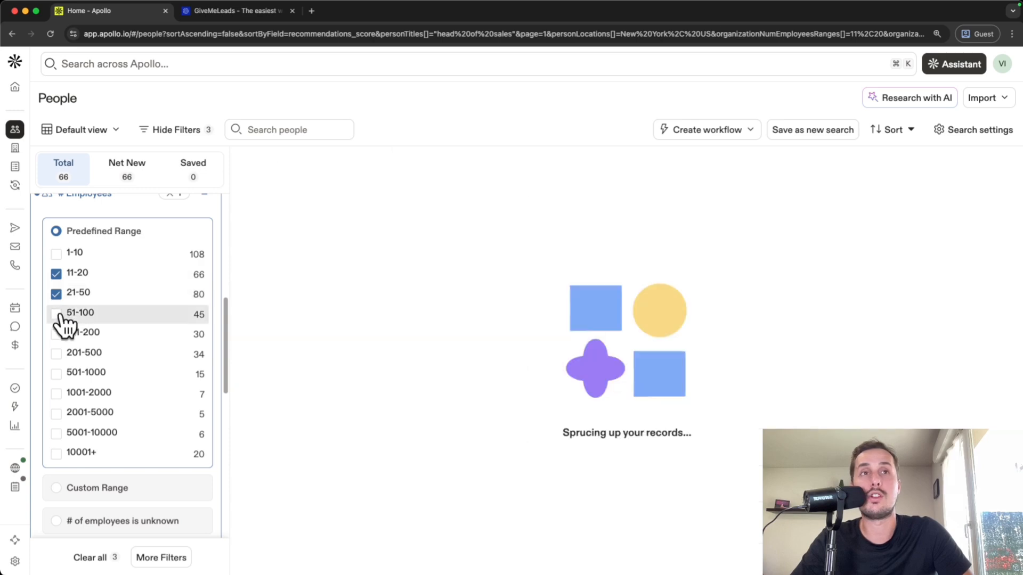
{"action": "left_click", "coordinate": [56, 315]}
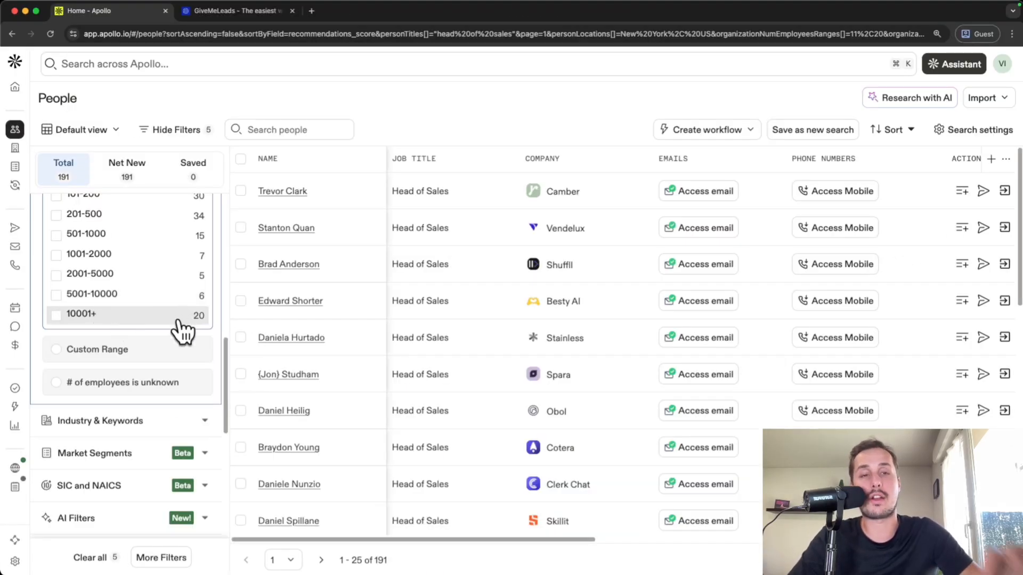
Try a custom employee range with a minimum of 11 and a maximum of 110.
{"action": "scroll", "coordinate": [214, 331], "scroll_direction": "up", "scroll_amount": 1}
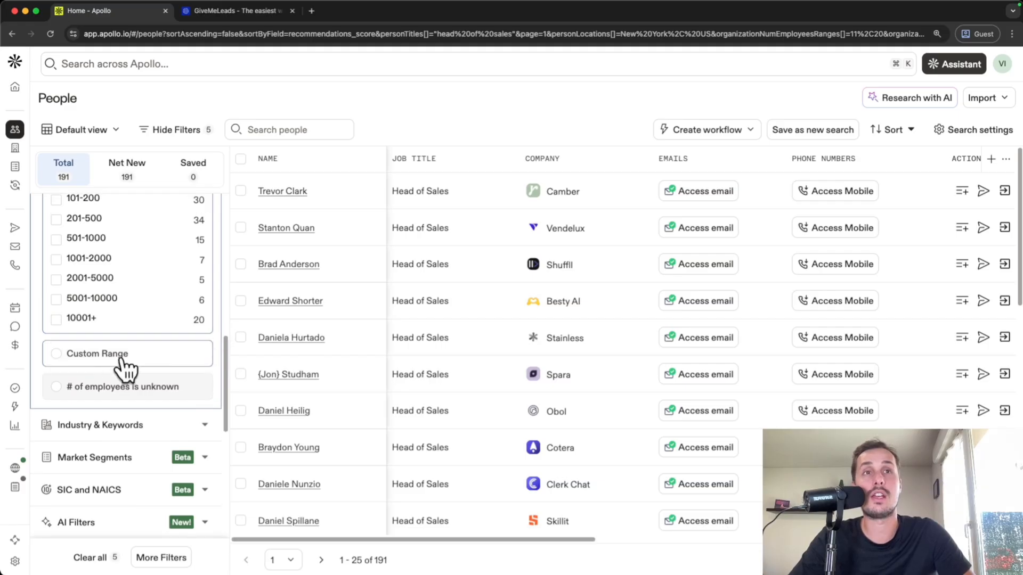
{"action": "left_click", "coordinate": [68, 355]}
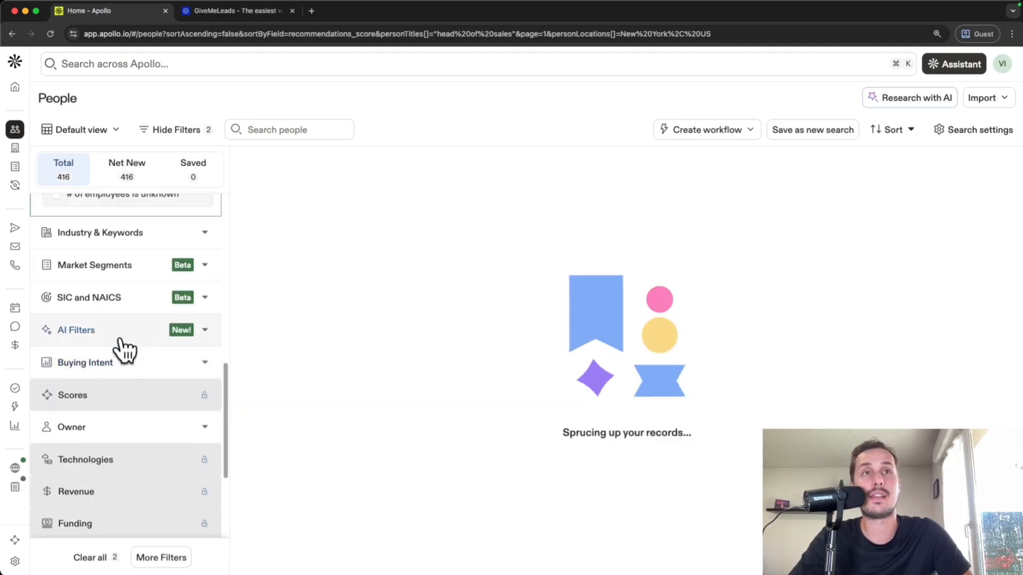
{"action": "scroll", "coordinate": [125, 344], "scroll_direction": "up", "scroll_amount": 4}
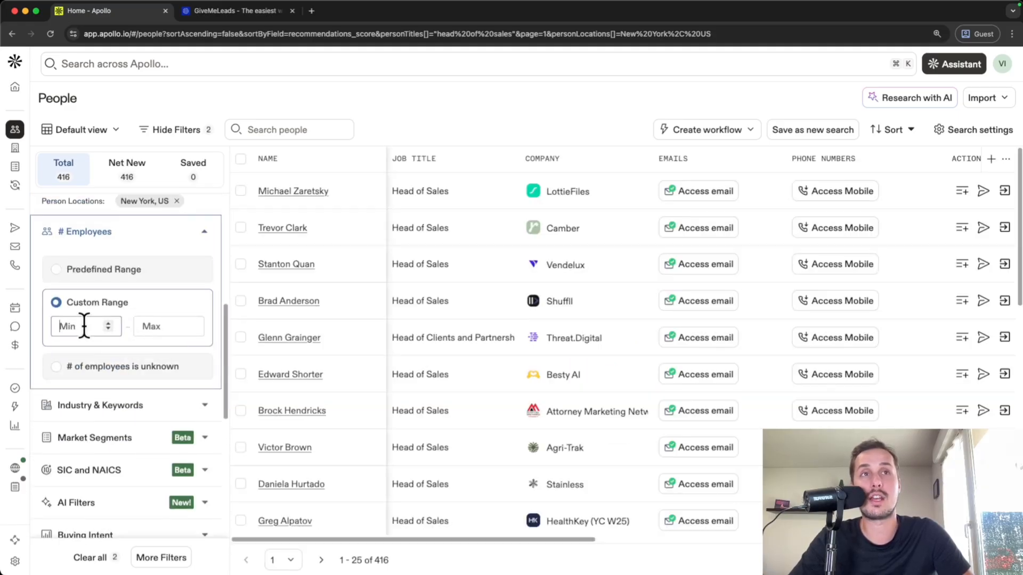
{"action": "type", "text": "11"}
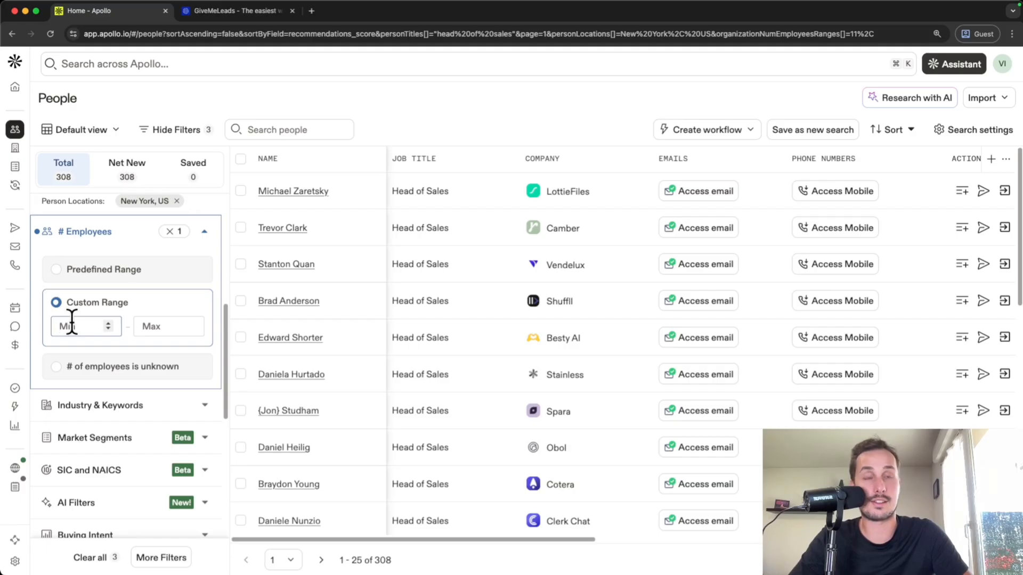
{"action": "left_click", "coordinate": [151, 327]}
{"action": "type", "text": "110"}
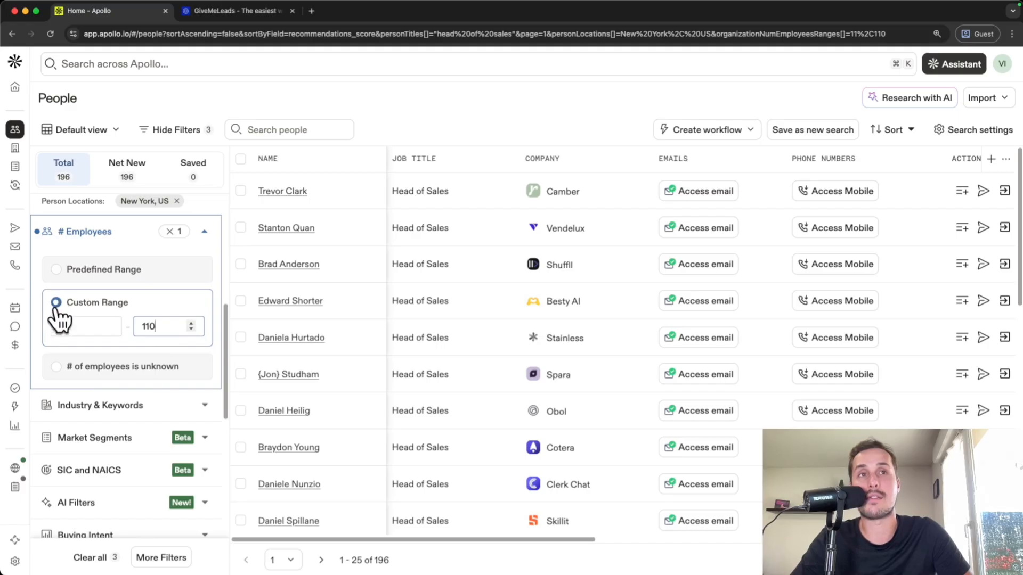
Return the # Employees filter to predefined ranges and select 11-20, 21-50 and 51-100 again.
{"action": "left_click", "coordinate": [65, 271]}
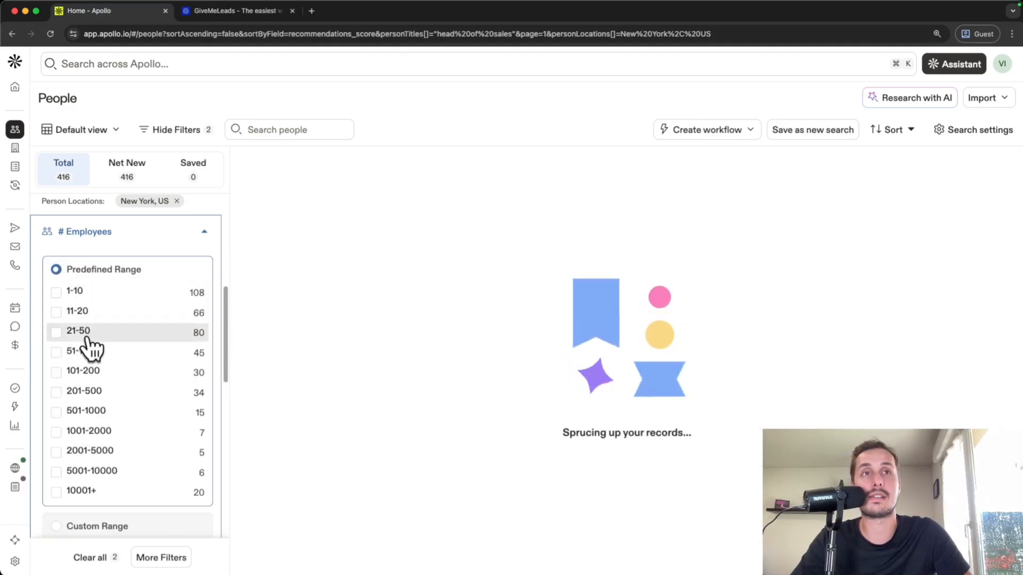
{"action": "left_click", "coordinate": [56, 312]}
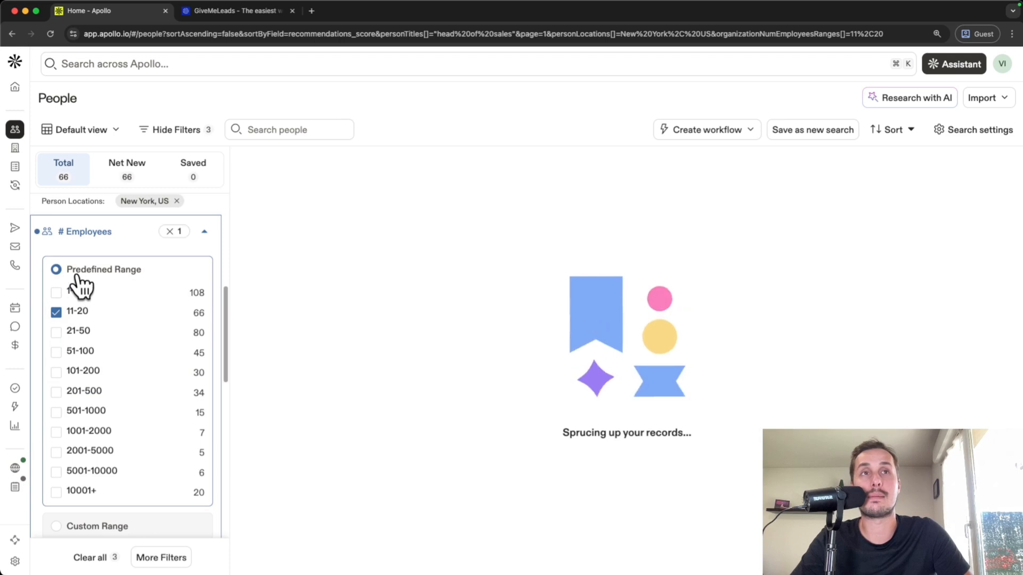
{"action": "left_click", "coordinate": [56, 333]}
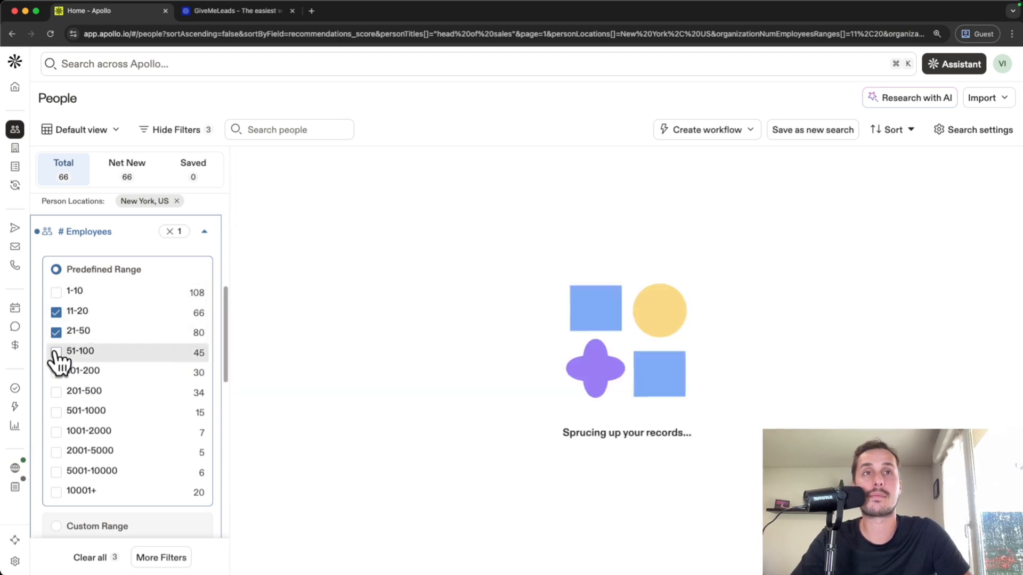
{"action": "left_click", "coordinate": [55, 352]}
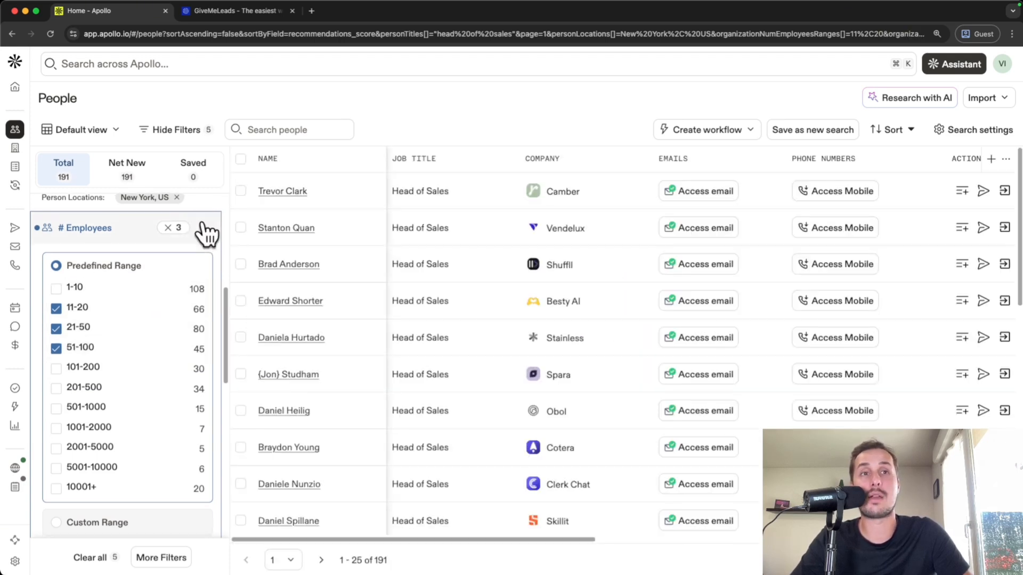
Expand the Industry & Keywords filter, browse its industry options and select "information technology & services".
{"action": "scroll", "coordinate": [205, 229], "scroll_direction": "down", "scroll_amount": 1}
{"action": "scroll", "coordinate": [237, 269], "scroll_direction": "down", "scroll_amount": 3}
{"action": "scroll", "coordinate": [228, 365], "scroll_direction": "down", "scroll_amount": 5}
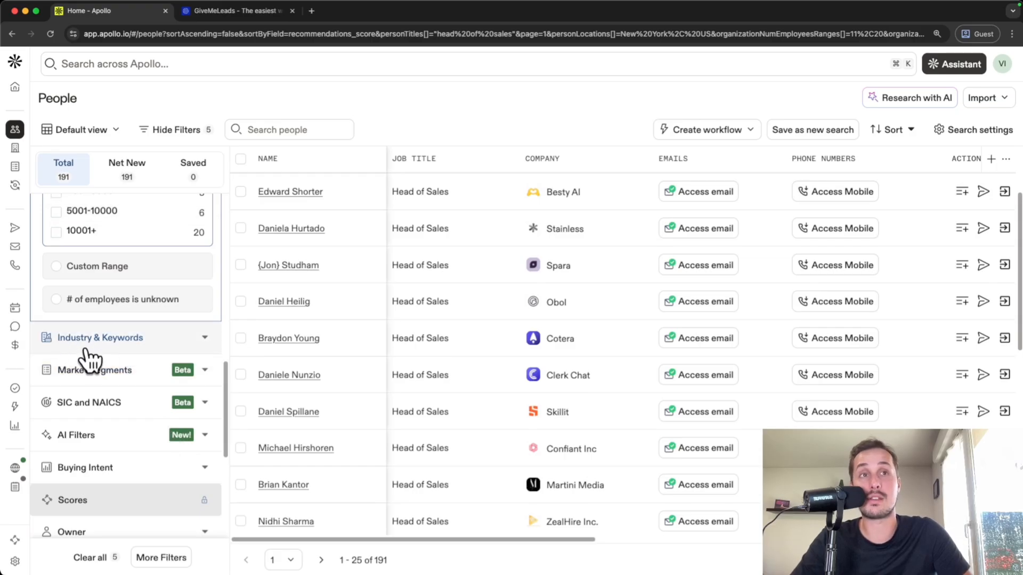
{"action": "left_click", "coordinate": [136, 341]}
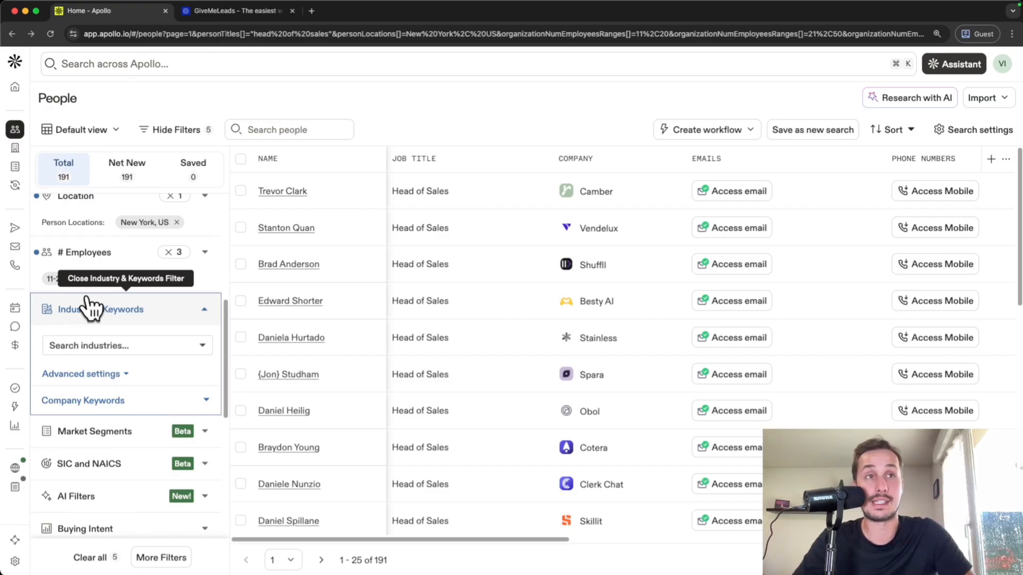
{"action": "left_click", "coordinate": [162, 346]}
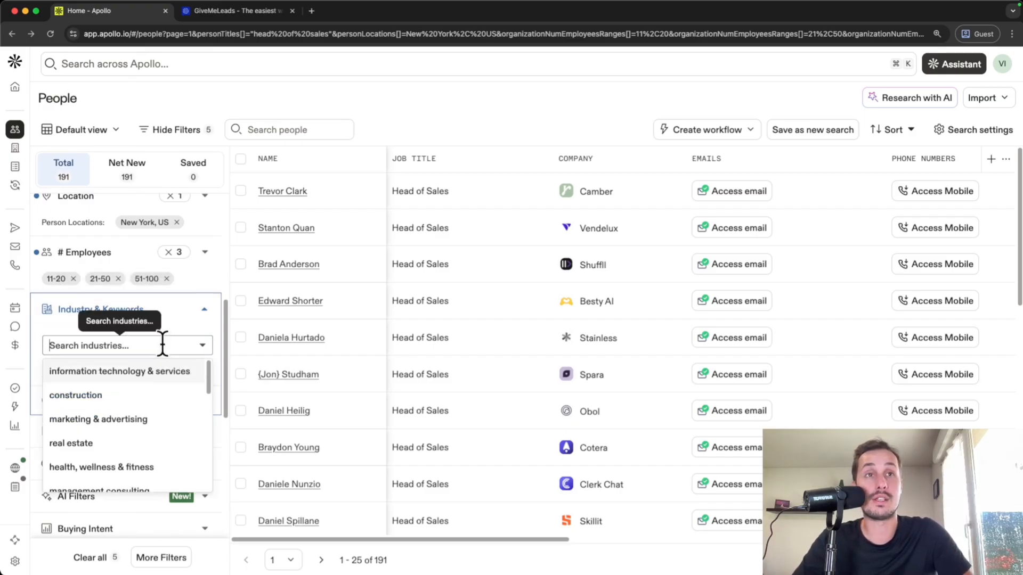
{"action": "scroll", "coordinate": [140, 426], "scroll_direction": "down", "scroll_amount": 5}
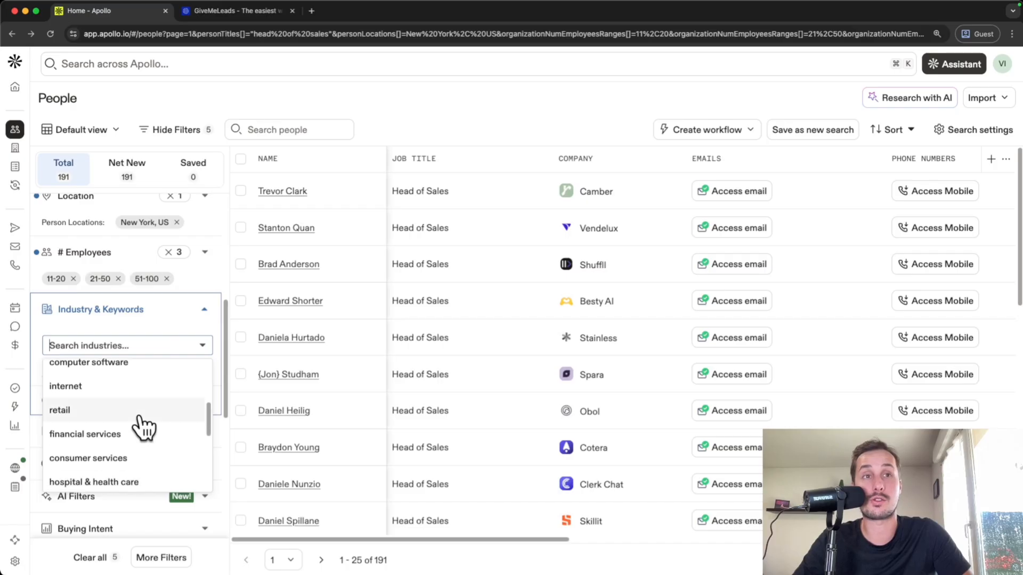
{"action": "scroll", "coordinate": [128, 421], "scroll_direction": "up", "scroll_amount": 5}
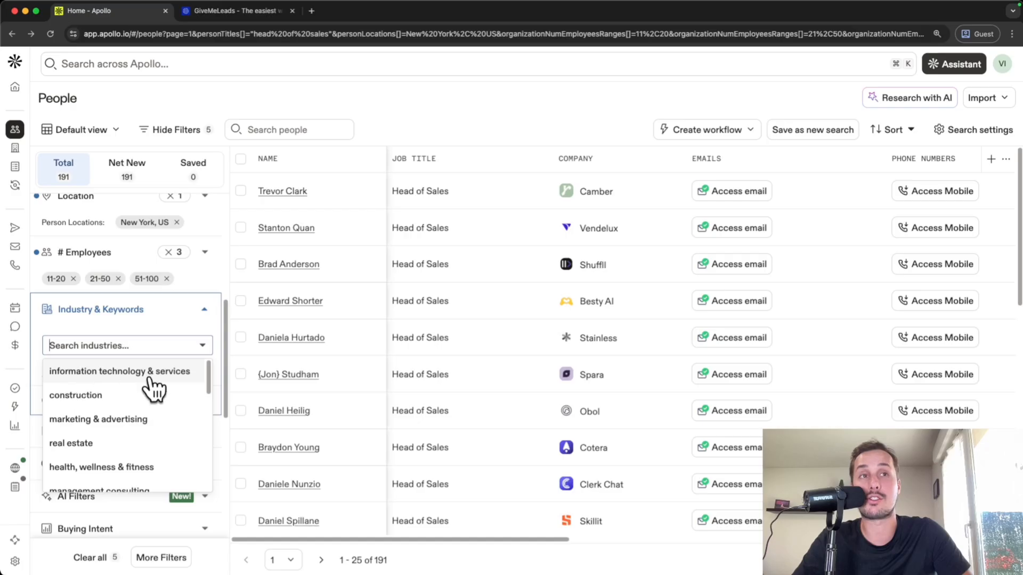
{"action": "left_click", "coordinate": [122, 373]}
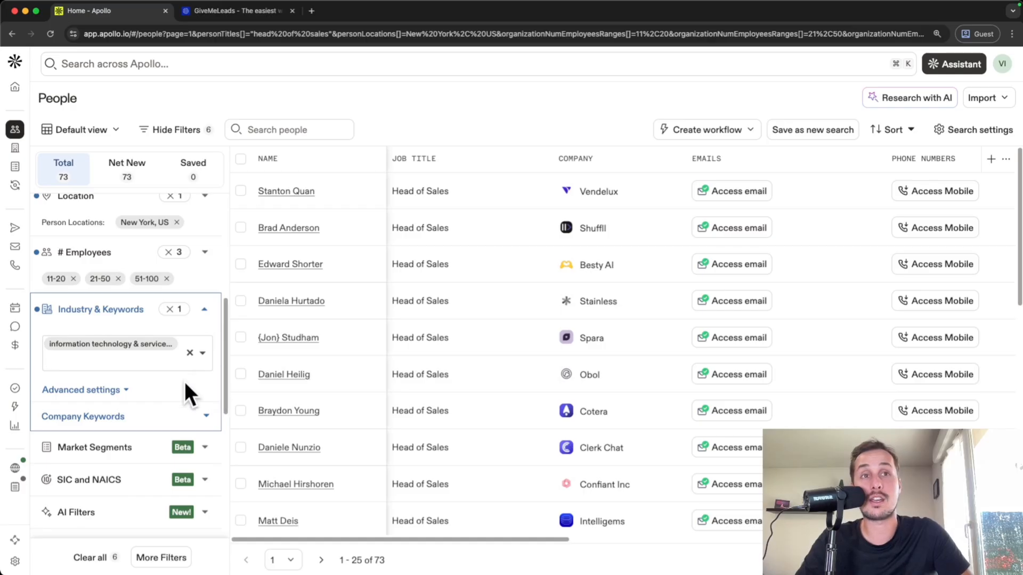
Expand the Company Keywords section and search its included keywords for "saas".
{"action": "left_click", "coordinate": [194, 424]}
{"action": "scroll", "coordinate": [176, 429], "scroll_direction": "down", "scroll_amount": 2}
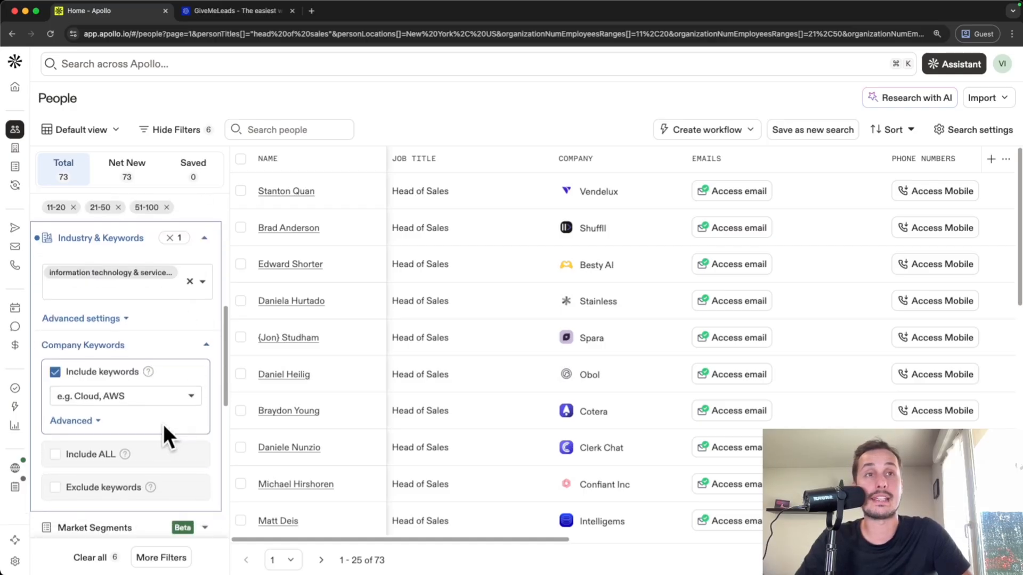
{"action": "left_click", "coordinate": [135, 395]}
{"action": "type", "text": "saas"}
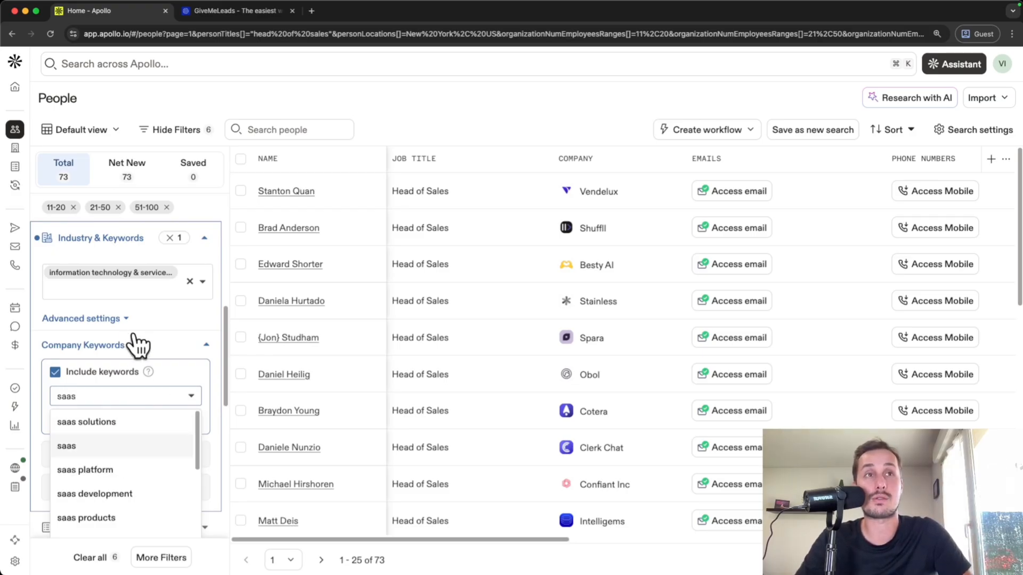
Search the industry options for "saas", browse the suggestions, and clear the search text without adding another industry.
{"action": "left_click", "coordinate": [109, 288]}
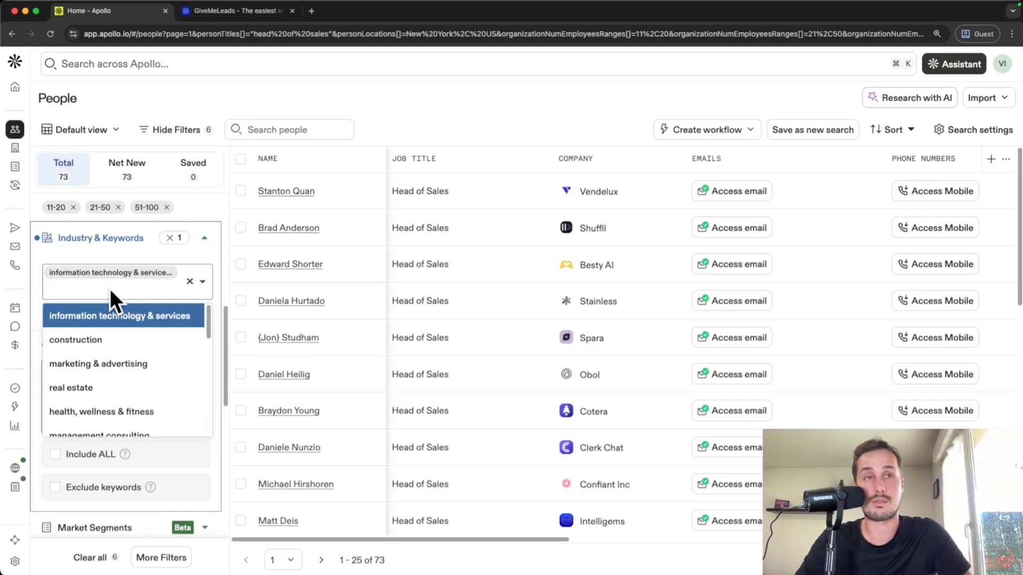
{"action": "type", "text": "saas"}
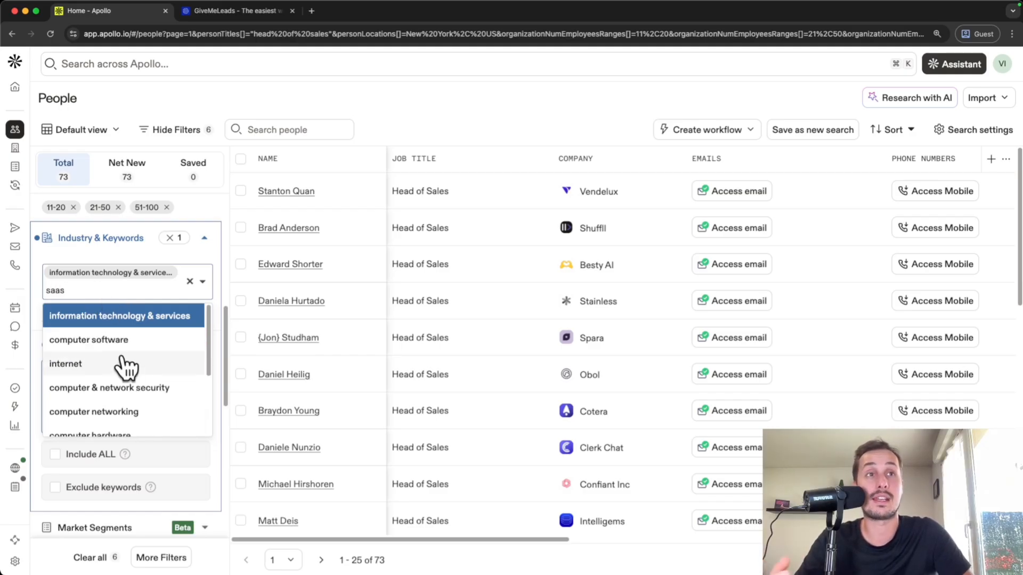
{"action": "scroll", "coordinate": [64, 361], "scroll_direction": "down", "scroll_amount": 3}
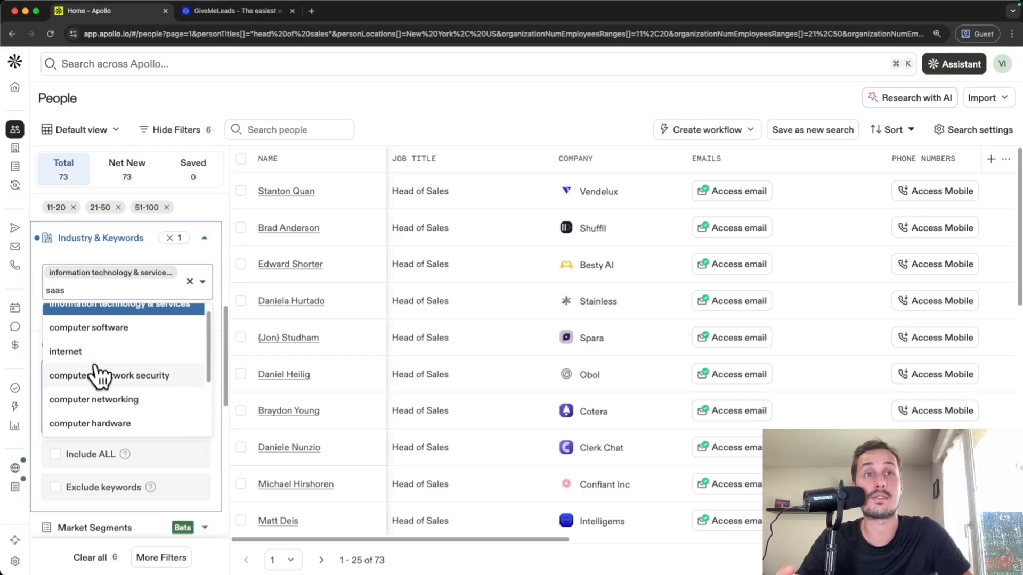
{"action": "scroll", "coordinate": [165, 386], "scroll_direction": "down", "scroll_amount": 2}
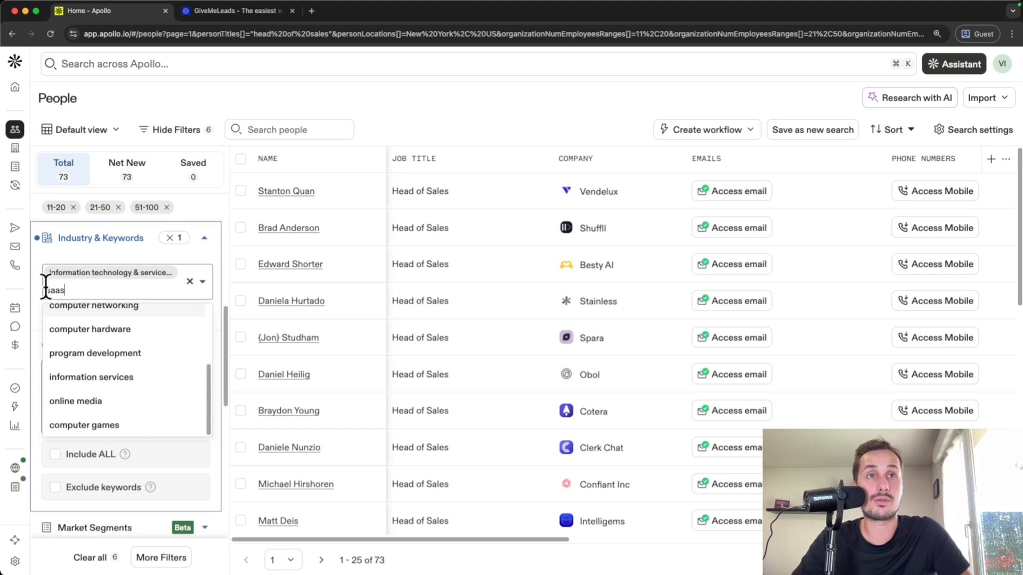
{"action": "key", "text": "BackSpace"}
{"action": "key", "text": "BackSpace"}
{"action": "key", "text": "BackSpace"}
{"action": "key", "text": "BackSpace"}
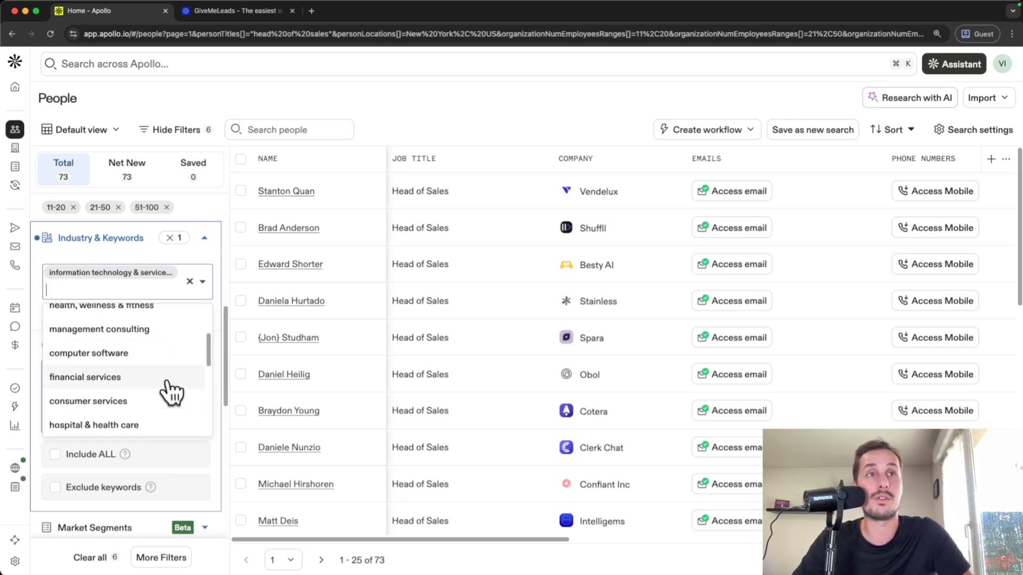
{"action": "left_click", "coordinate": [219, 462]}
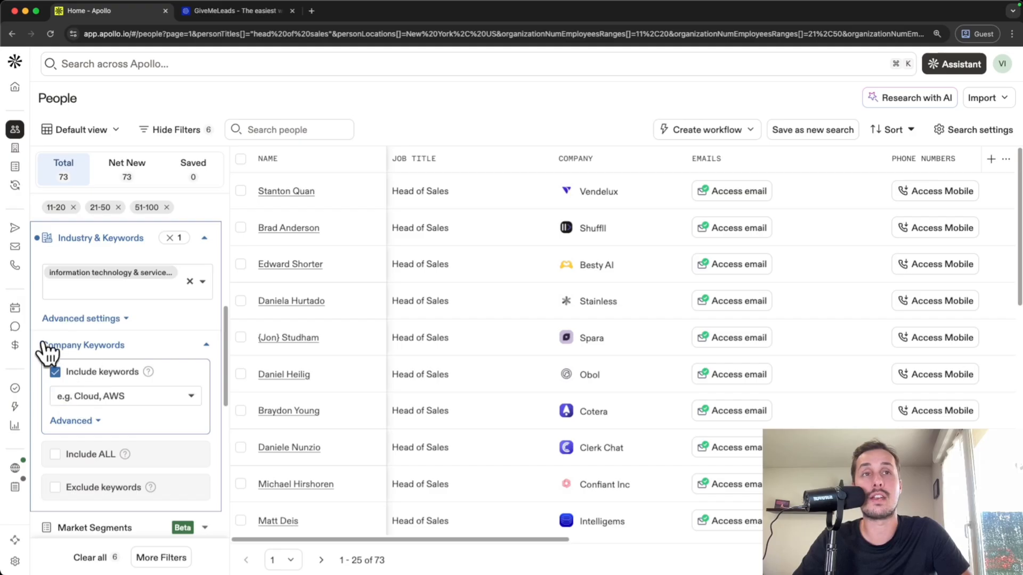
Add "saas" as an included company keyword and look through the filtered people.
{"action": "left_click", "coordinate": [143, 395]}
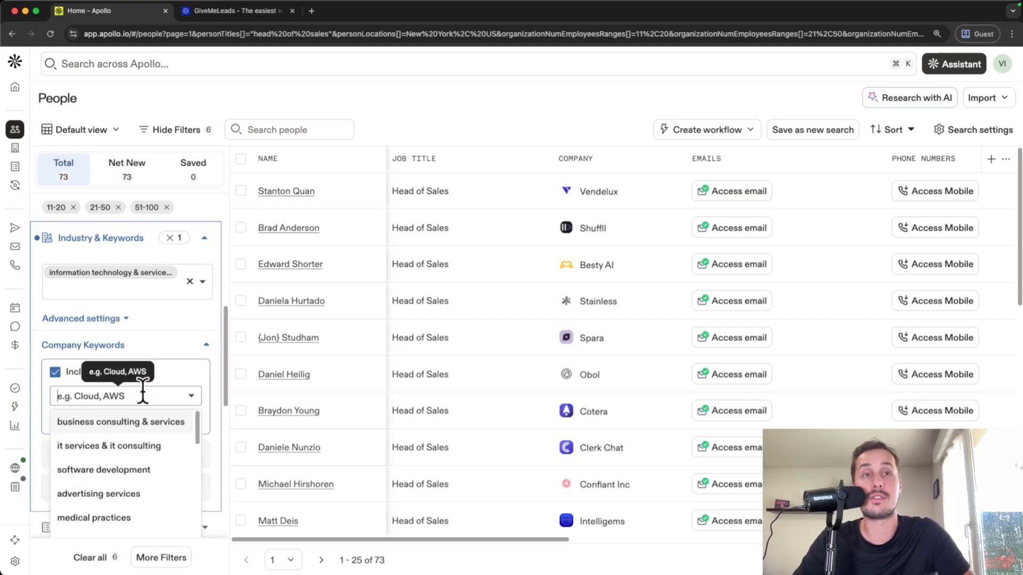
{"action": "type", "text": "saas"}
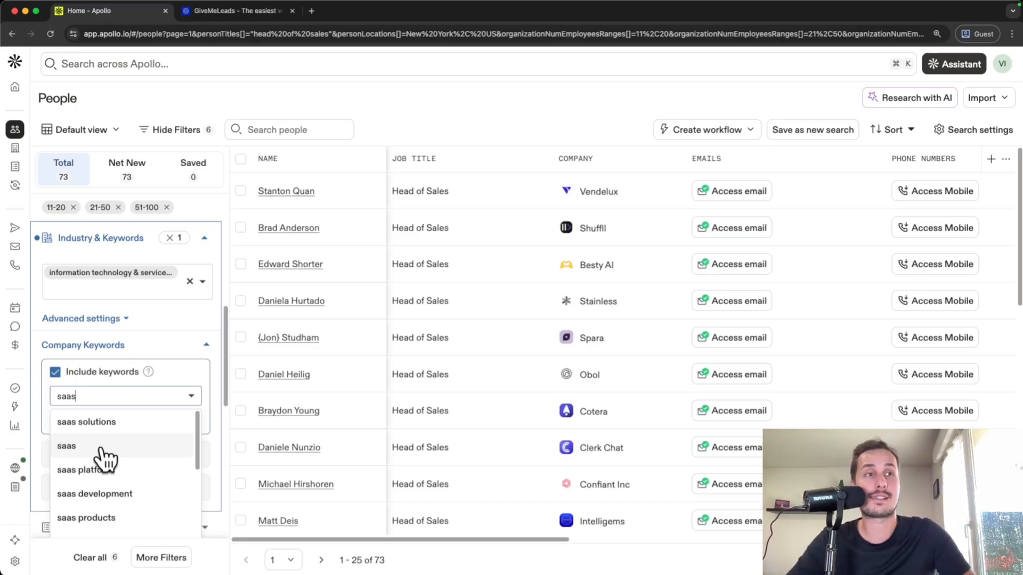
{"action": "left_click", "coordinate": [101, 450]}
{"action": "scroll", "coordinate": [612, 219], "scroll_direction": "down", "scroll_amount": 5}
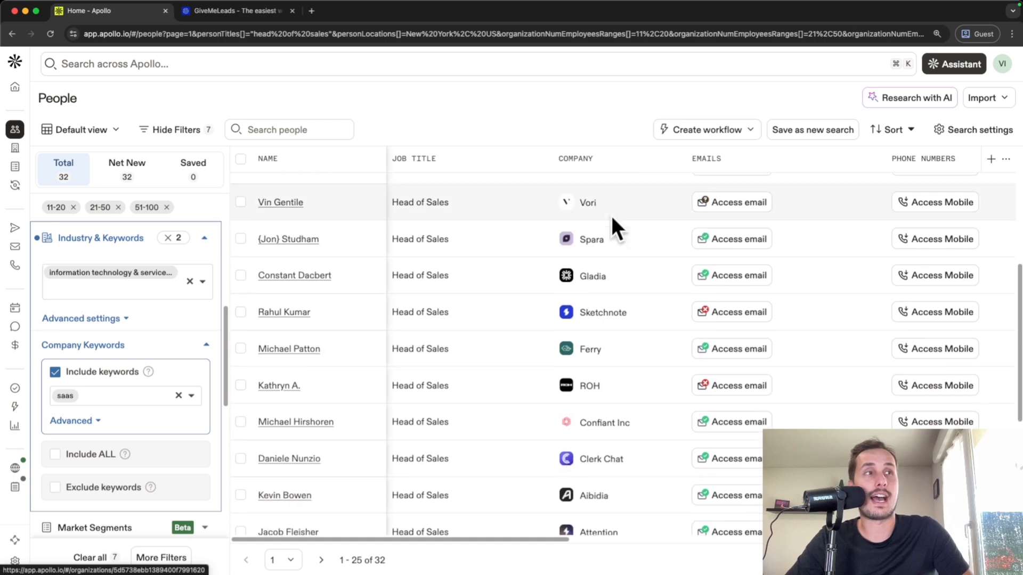
{"action": "scroll", "coordinate": [596, 363], "scroll_direction": "up", "scroll_amount": 5}
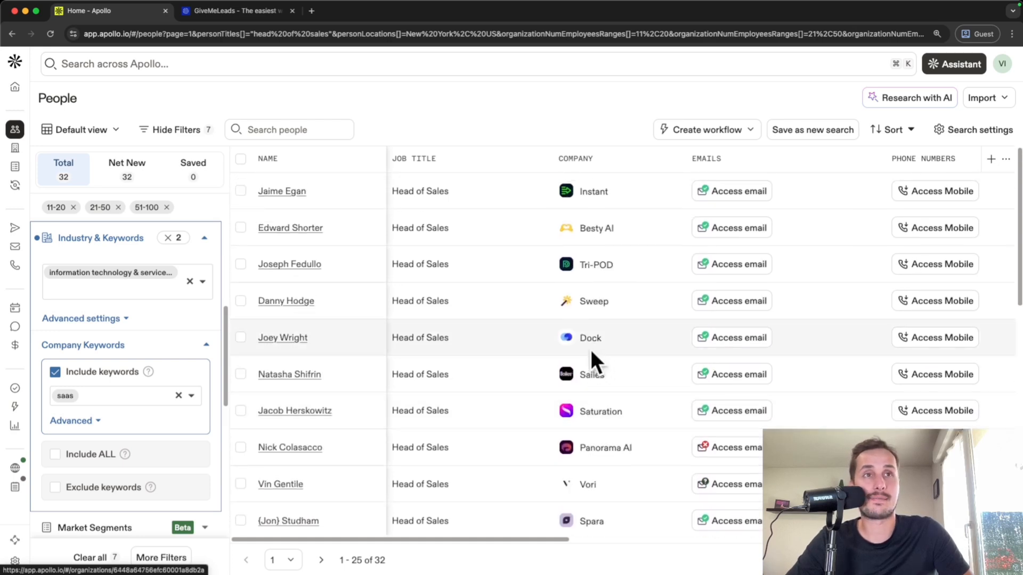
{"action": "scroll", "coordinate": [592, 353], "scroll_direction": "down", "scroll_amount": 3}
{"action": "scroll", "coordinate": [144, 379], "scroll_direction": "down", "scroll_amount": 1}
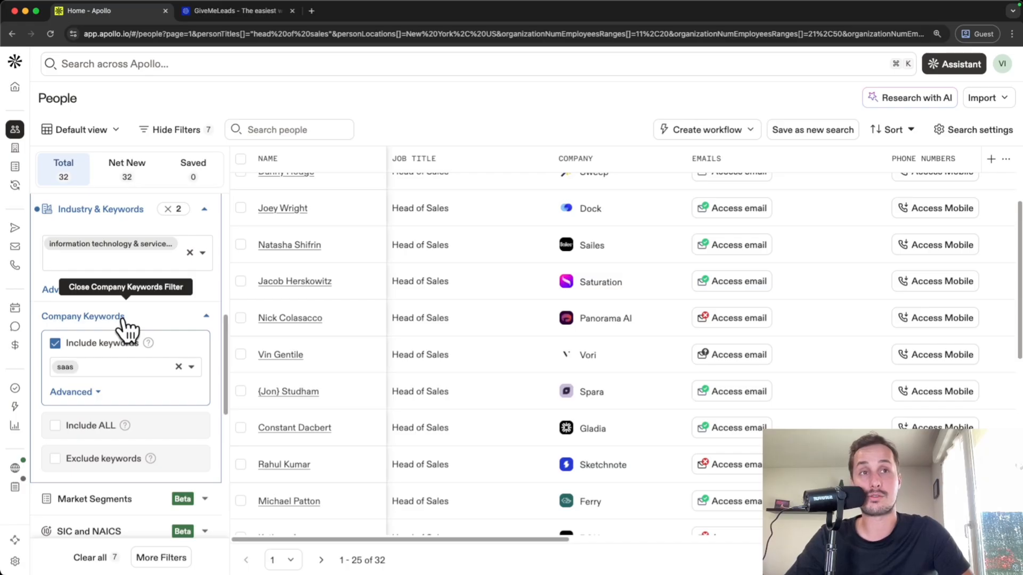
Expand the Buying Intent filter, look at its intent topic settings and close them without selecting a topic.
{"action": "scroll", "coordinate": [127, 333], "scroll_direction": "down", "scroll_amount": 1}
{"action": "scroll", "coordinate": [128, 338], "scroll_direction": "down", "scroll_amount": 4}
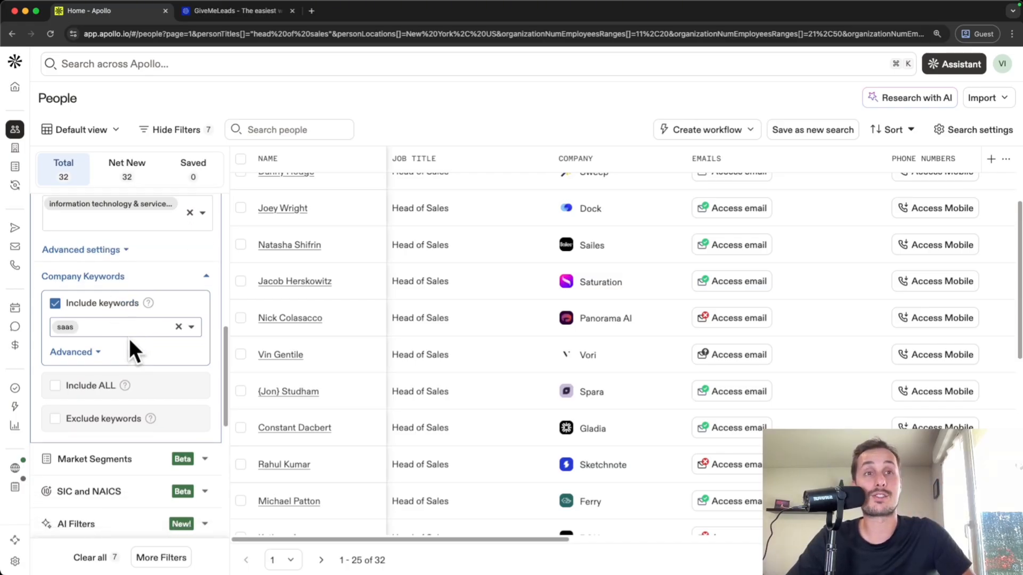
{"action": "scroll", "coordinate": [133, 352], "scroll_direction": "down", "scroll_amount": 3}
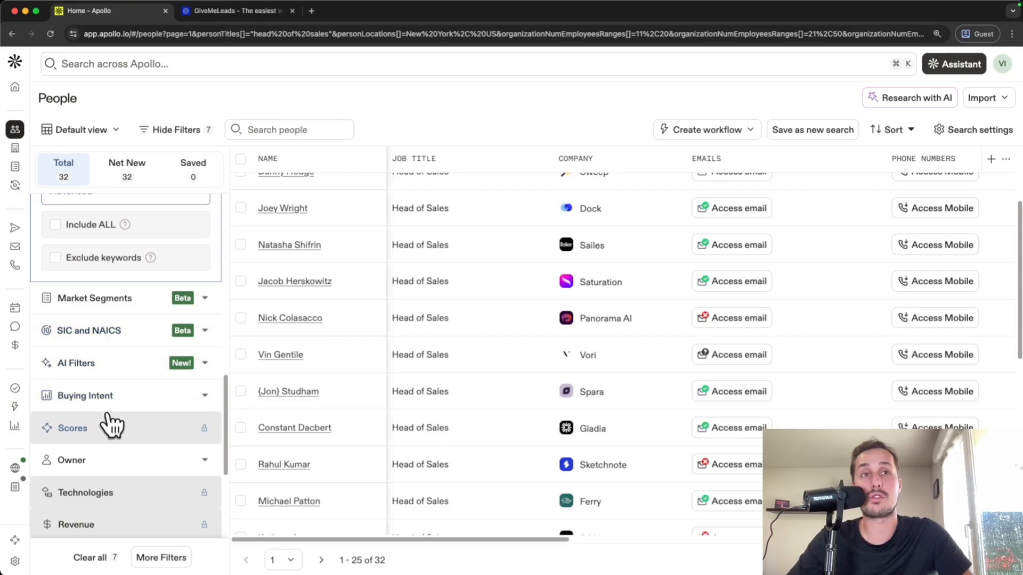
{"action": "left_click", "coordinate": [109, 398]}
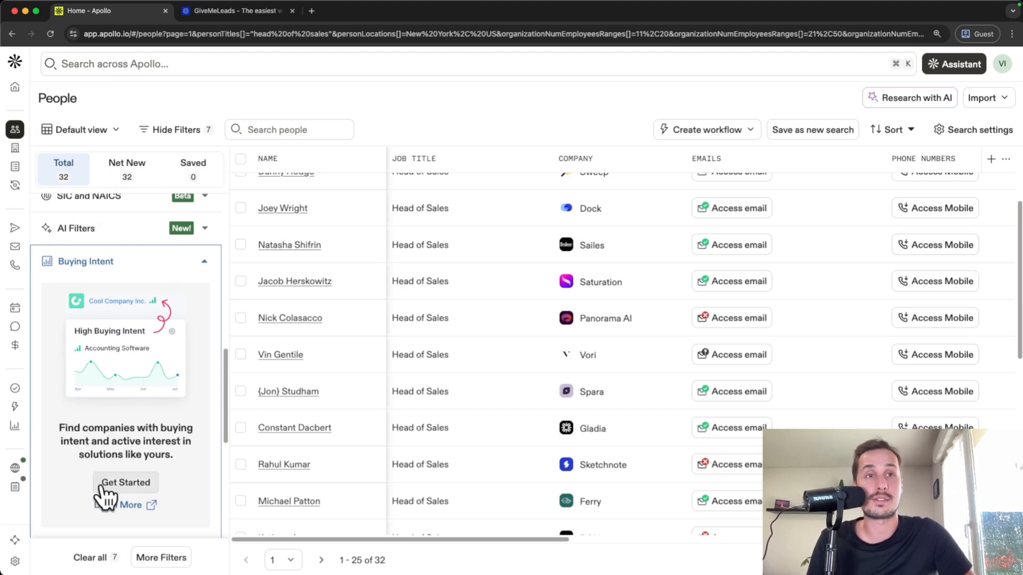
{"action": "left_click", "coordinate": [128, 483]}
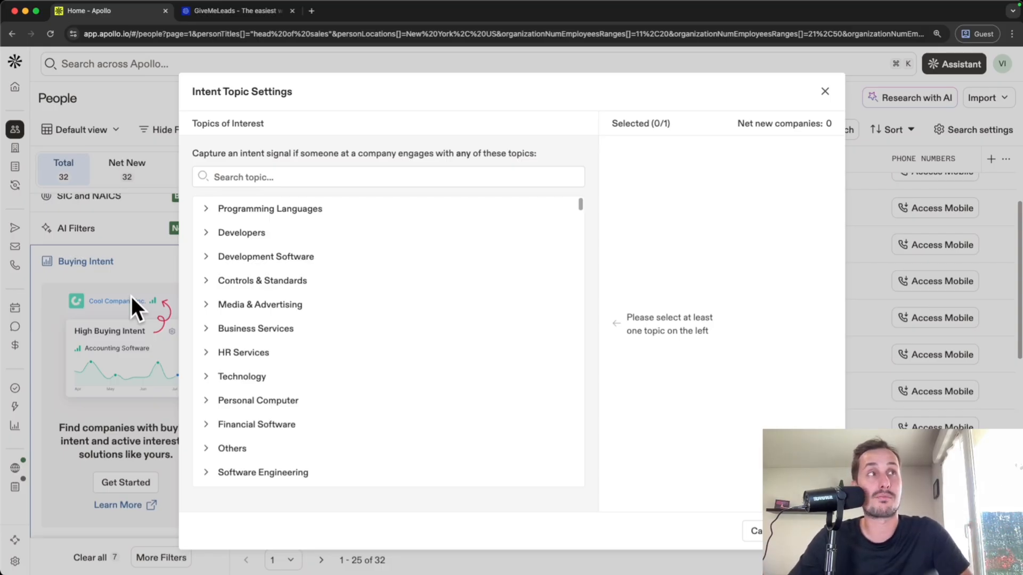
{"action": "left_click", "coordinate": [825, 92]}
Expand the Signals filter to view the available signals and collapse it again.
{"action": "scroll", "coordinate": [129, 328], "scroll_direction": "down", "scroll_amount": 10}
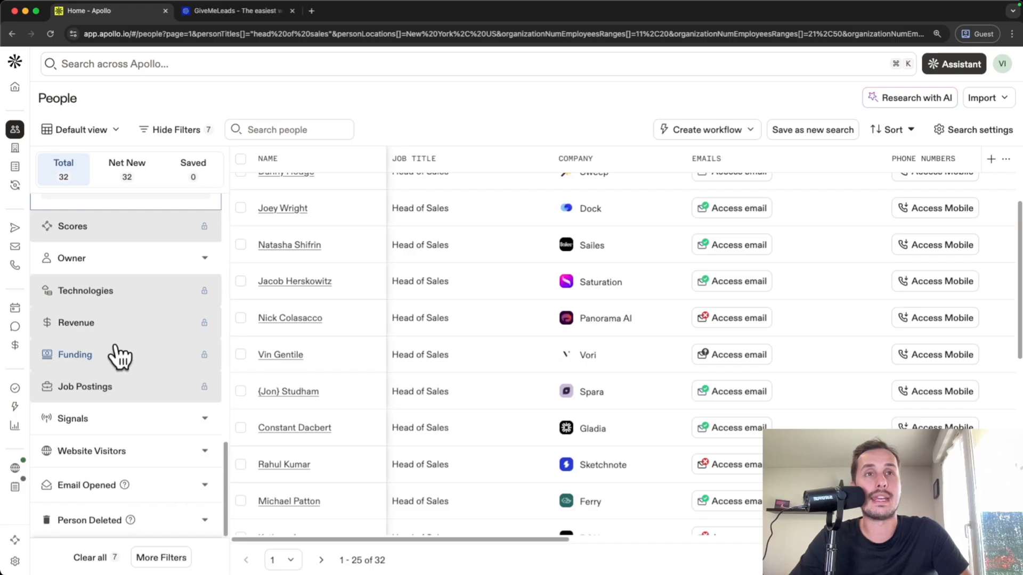
{"action": "left_click", "coordinate": [117, 421]}
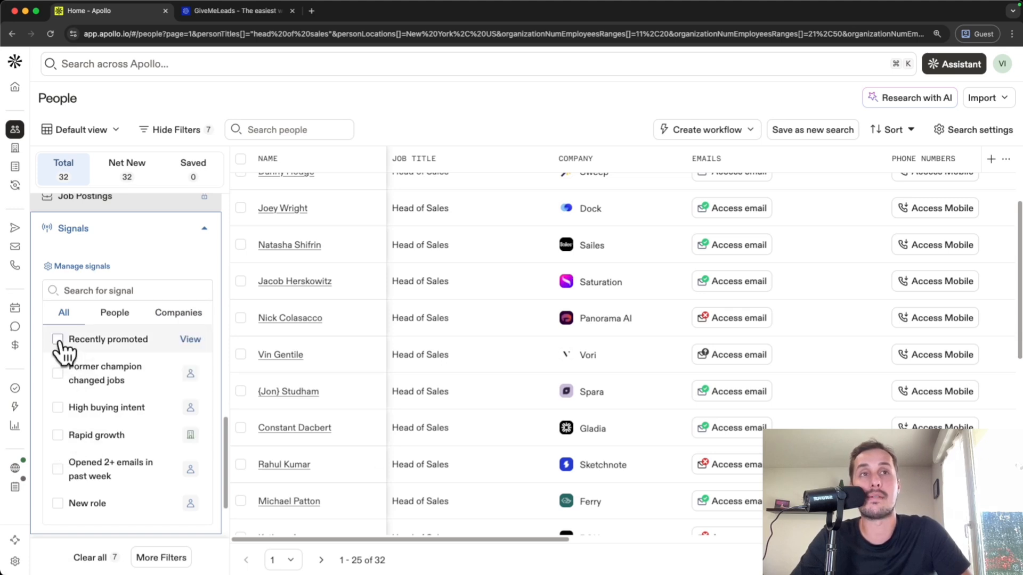
{"action": "left_click", "coordinate": [202, 237]}
Review the applied filters through the whole filter list and open the additional filters.
{"action": "scroll", "coordinate": [167, 406], "scroll_direction": "up", "scroll_amount": 10}
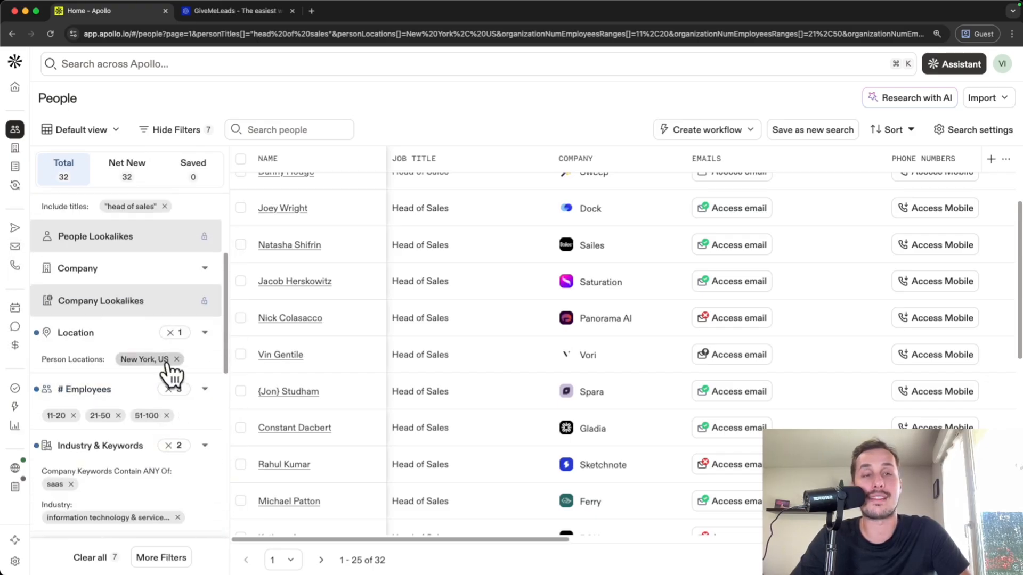
{"action": "scroll", "coordinate": [167, 377], "scroll_direction": "up", "scroll_amount": 5}
{"action": "scroll", "coordinate": [156, 416], "scroll_direction": "down", "scroll_amount": 15}
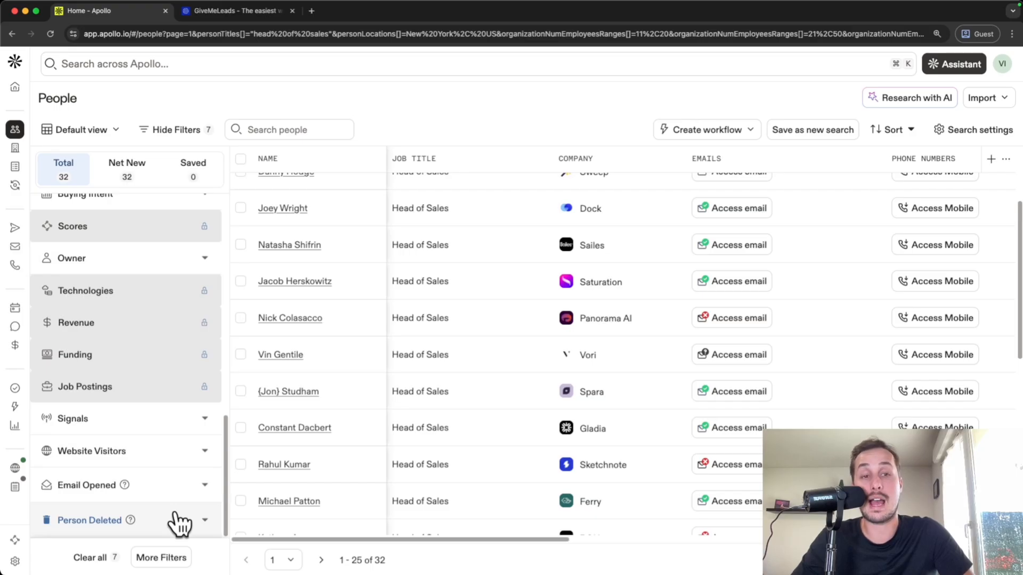
{"action": "left_click", "coordinate": [159, 560]}
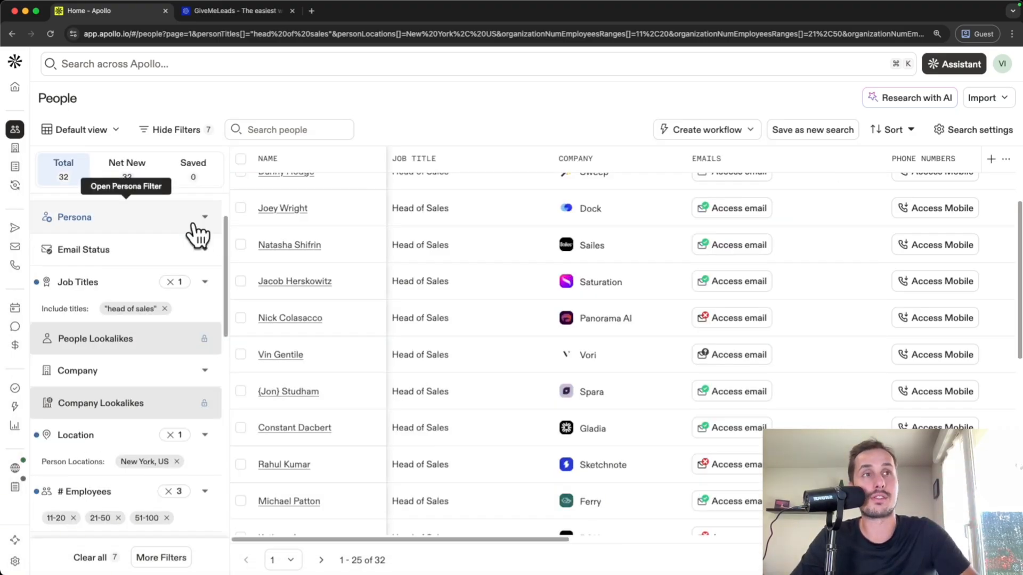
Save the filtered people list as a new search named "Head of sales - New York" and open the list of saved searches.
{"action": "scroll", "coordinate": [425, 288], "scroll_direction": "down", "scroll_amount": 3}
{"action": "scroll", "coordinate": [441, 346], "scroll_direction": "down", "scroll_amount": 10}
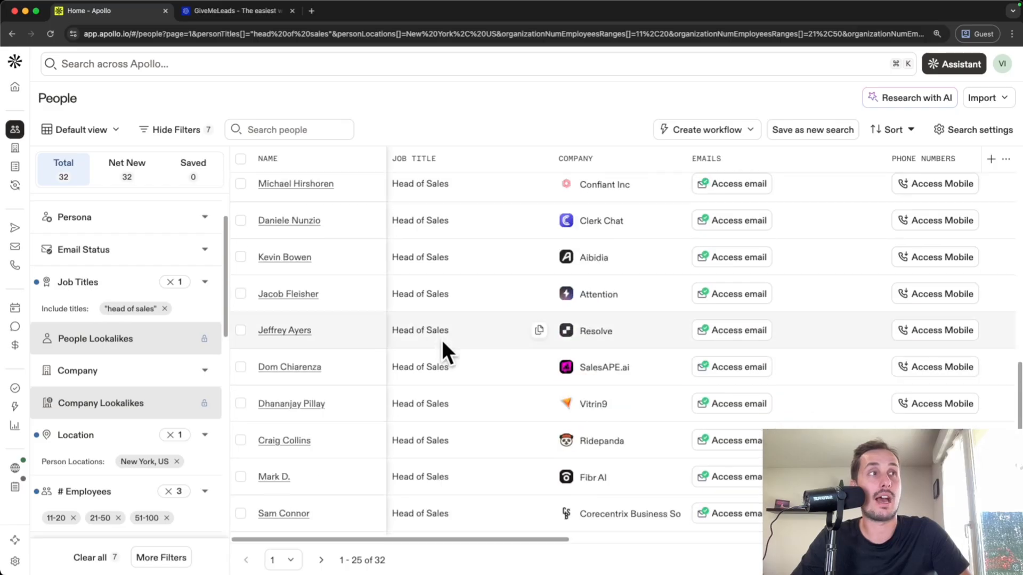
{"action": "scroll", "coordinate": [581, 253], "scroll_direction": "up", "scroll_amount": 15}
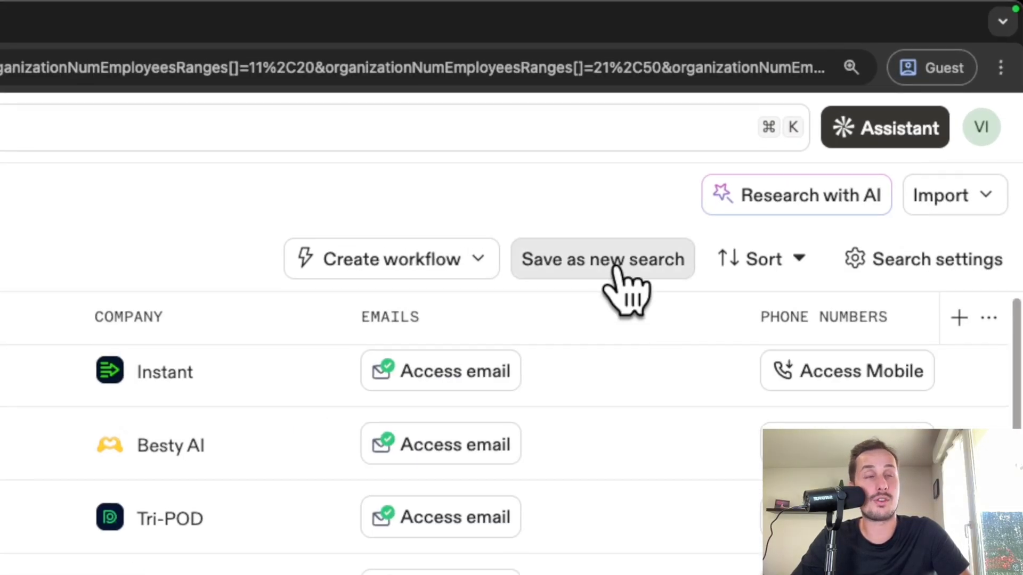
{"action": "left_click", "coordinate": [617, 267]}
{"action": "left_click_drag", "start_coordinate": [875, 130], "coordinate": [715, 126]}
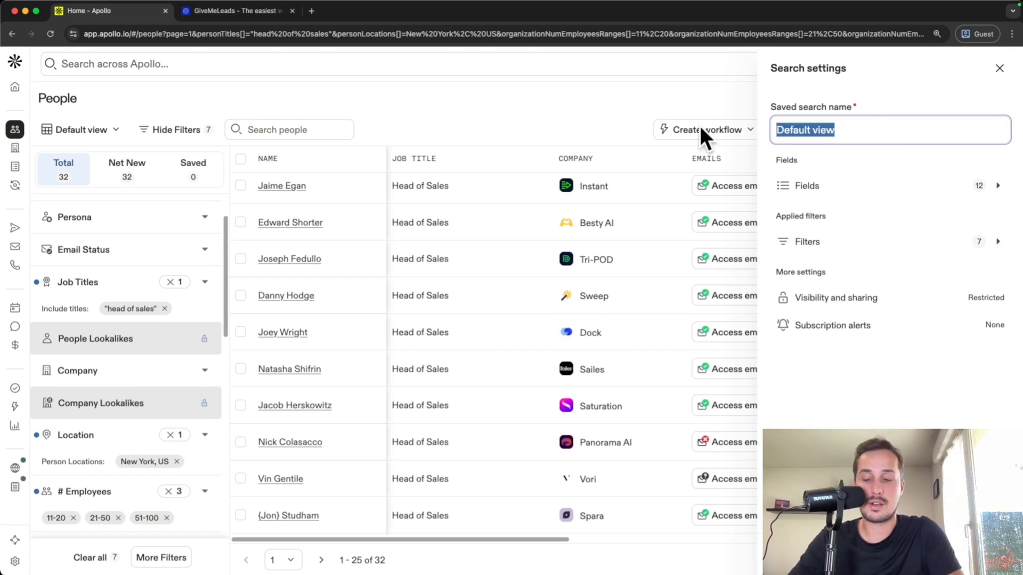
{"action": "type", "text": "Head of sales -"}
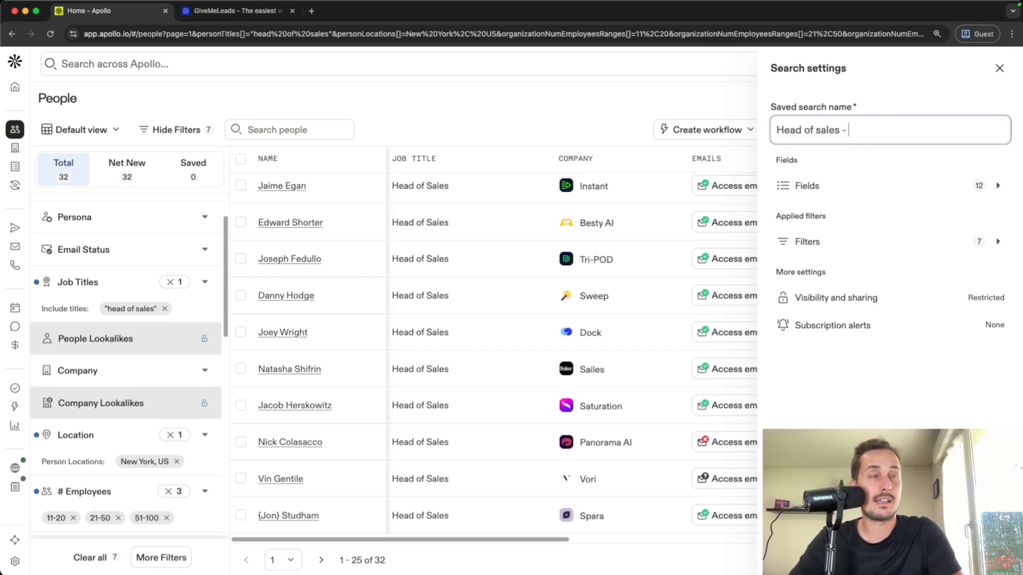
{"action": "type", "text": " New York"}
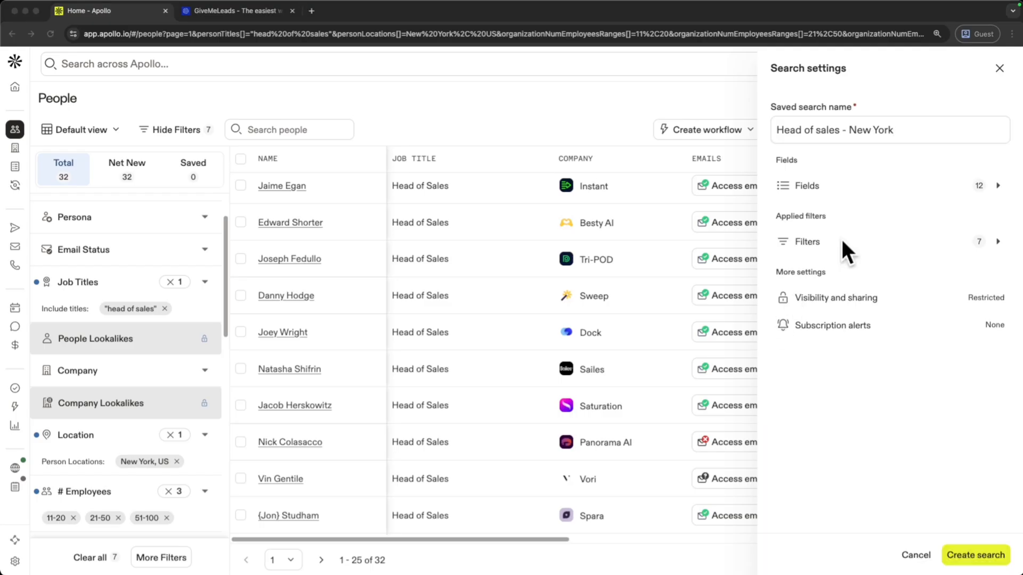
{"action": "left_click", "coordinate": [977, 557]}
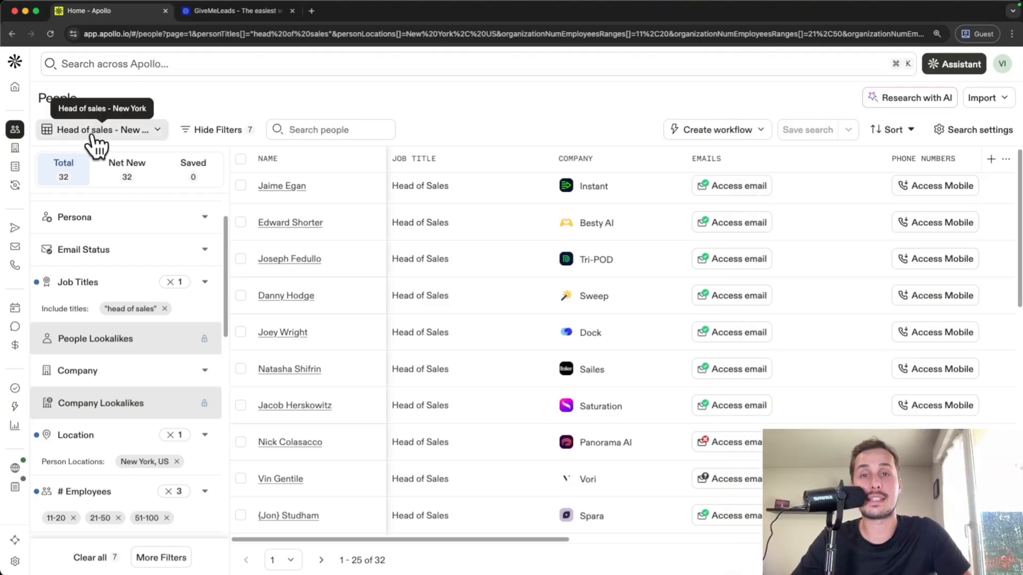
{"action": "left_click", "coordinate": [107, 139]}
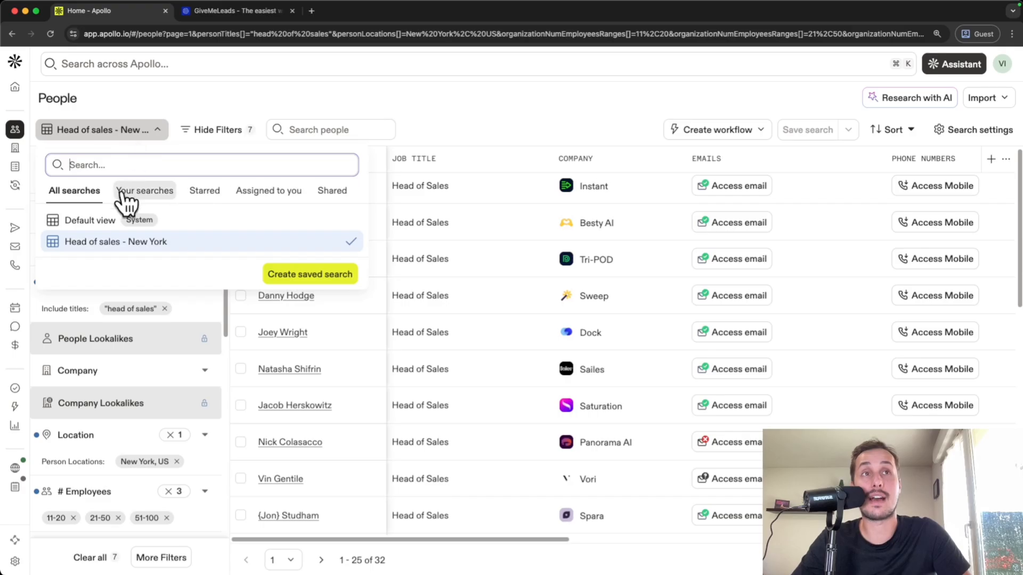
Load the saved search "Head of sales - New York" and look through its list of people.
{"action": "left_click", "coordinate": [99, 242]}
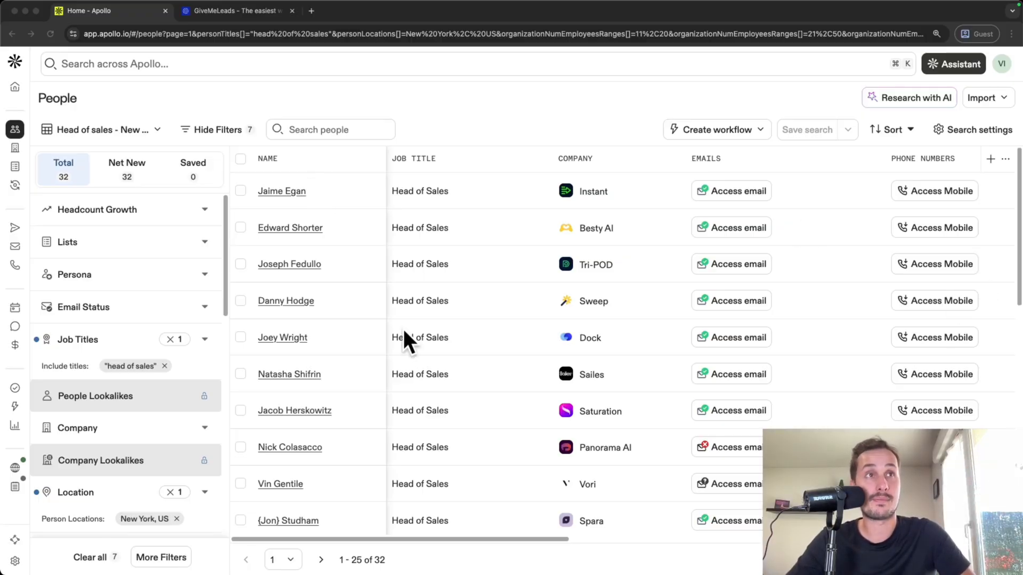
{"action": "scroll", "coordinate": [533, 338], "scroll_direction": "down", "scroll_amount": 10}
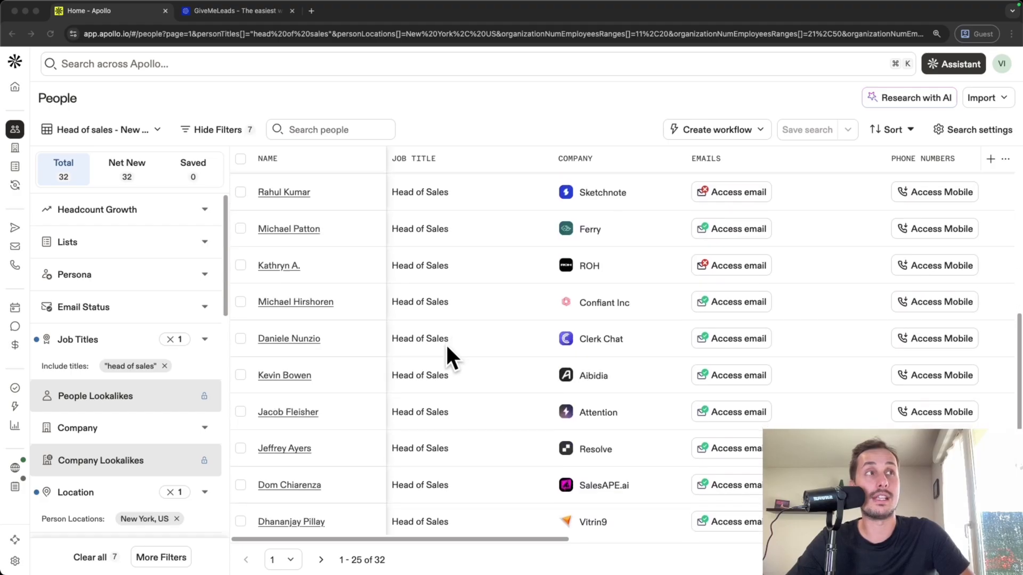
{"action": "scroll", "coordinate": [417, 390], "scroll_direction": "up", "scroll_amount": 10}
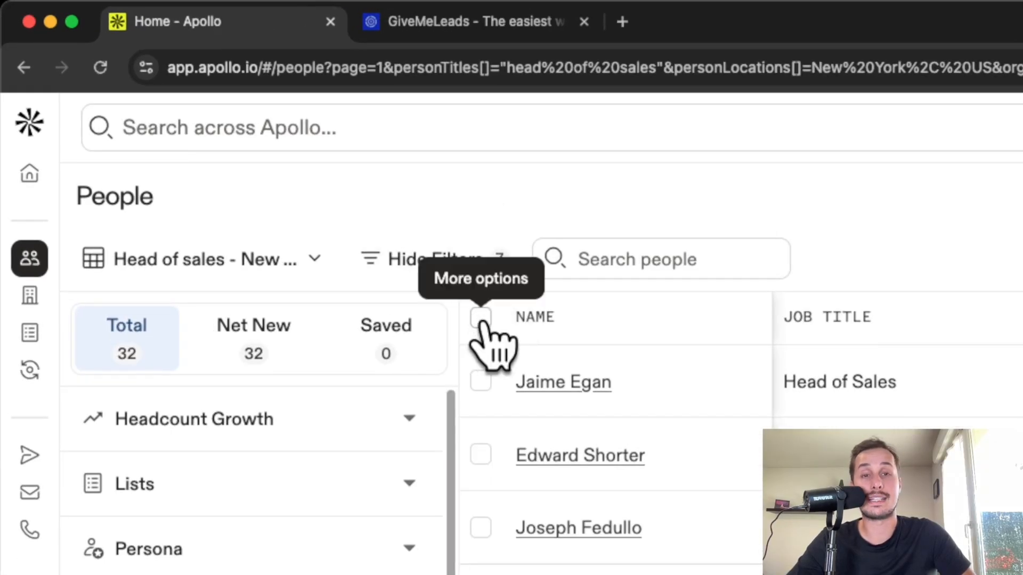
Bulk-select all people on the current results page and look over the selected rows.
{"action": "left_click", "coordinate": [482, 319]}
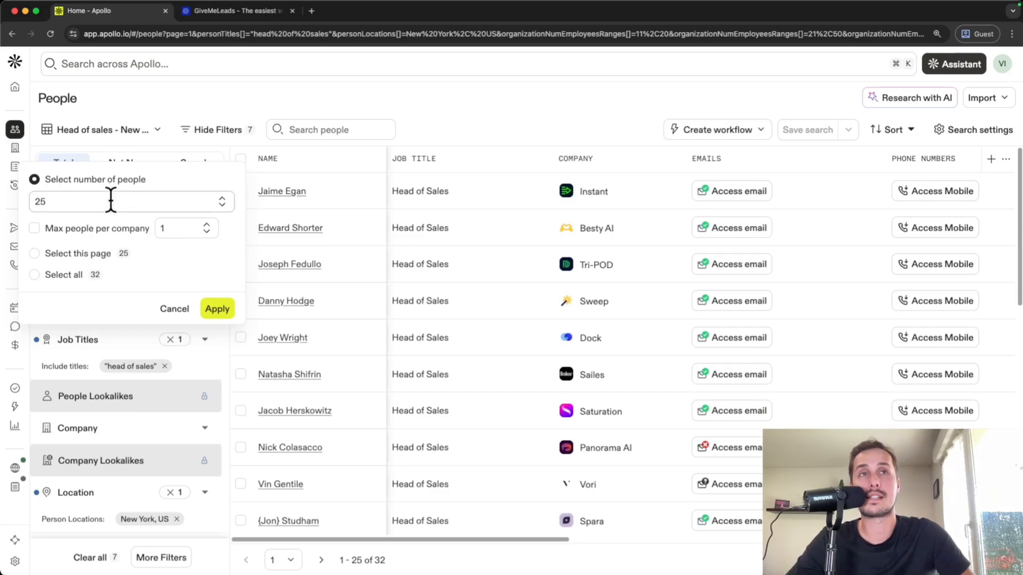
{"action": "double_click", "coordinate": [38, 201]}
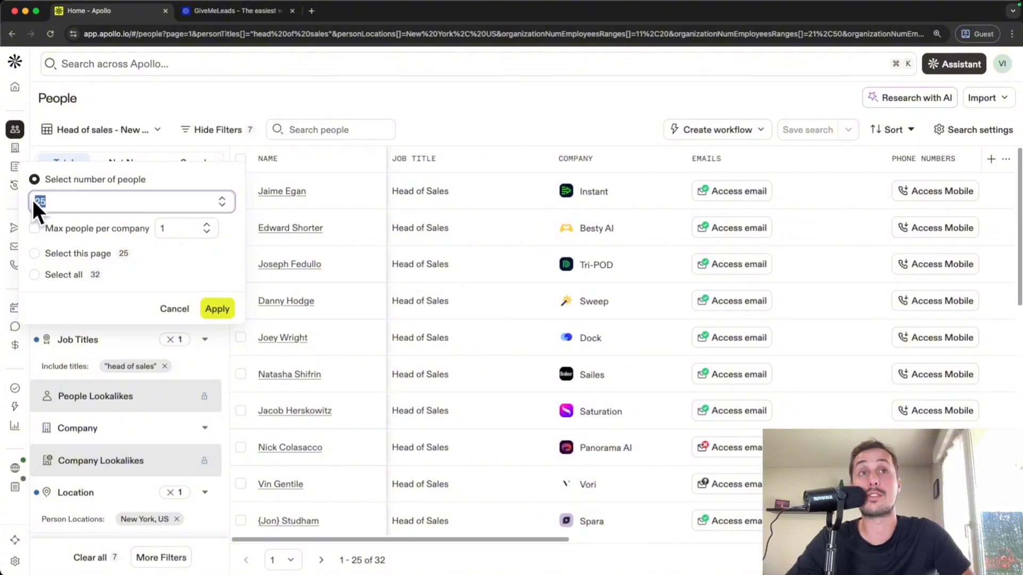
{"action": "left_click", "coordinate": [80, 201]}
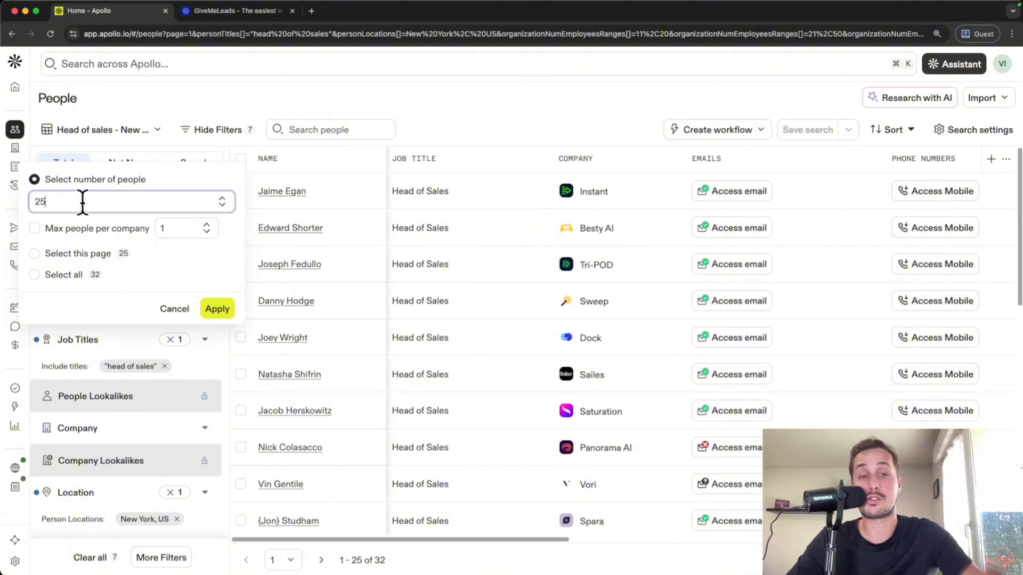
{"action": "left_click", "coordinate": [60, 253]}
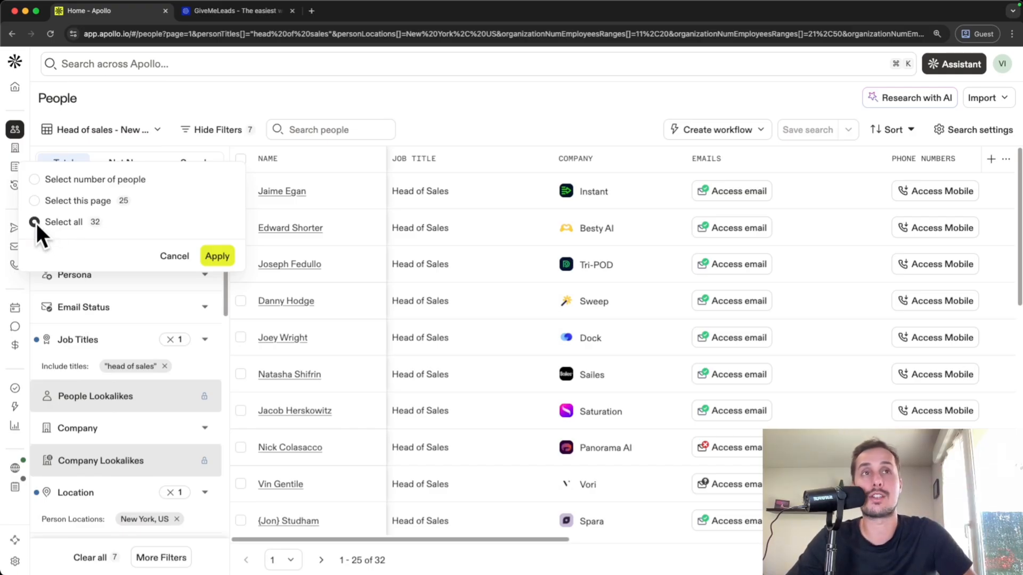
{"action": "left_click", "coordinate": [35, 200]}
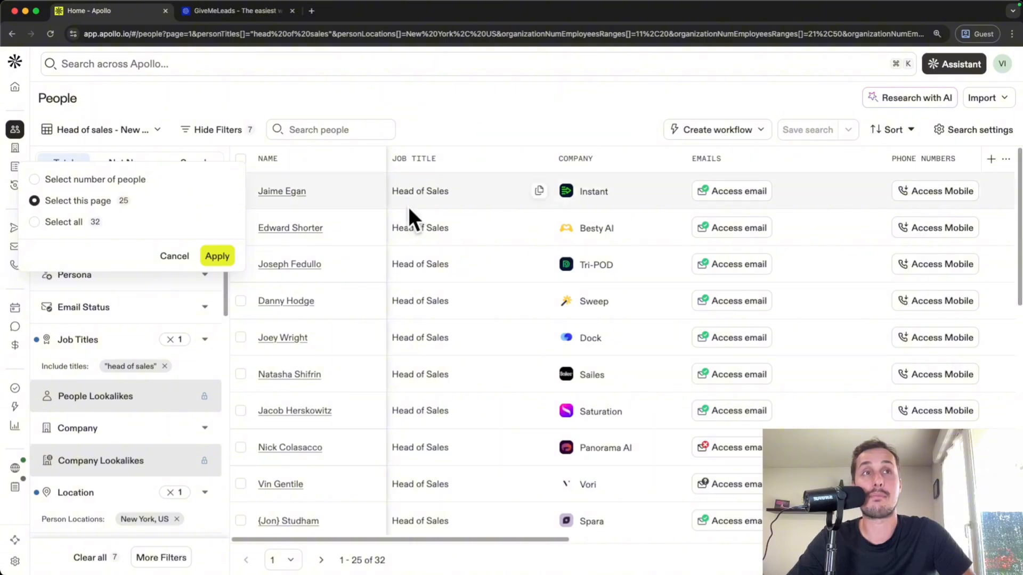
{"action": "left_click", "coordinate": [218, 258]}
{"action": "scroll", "coordinate": [289, 256], "scroll_direction": "down", "scroll_amount": 2}
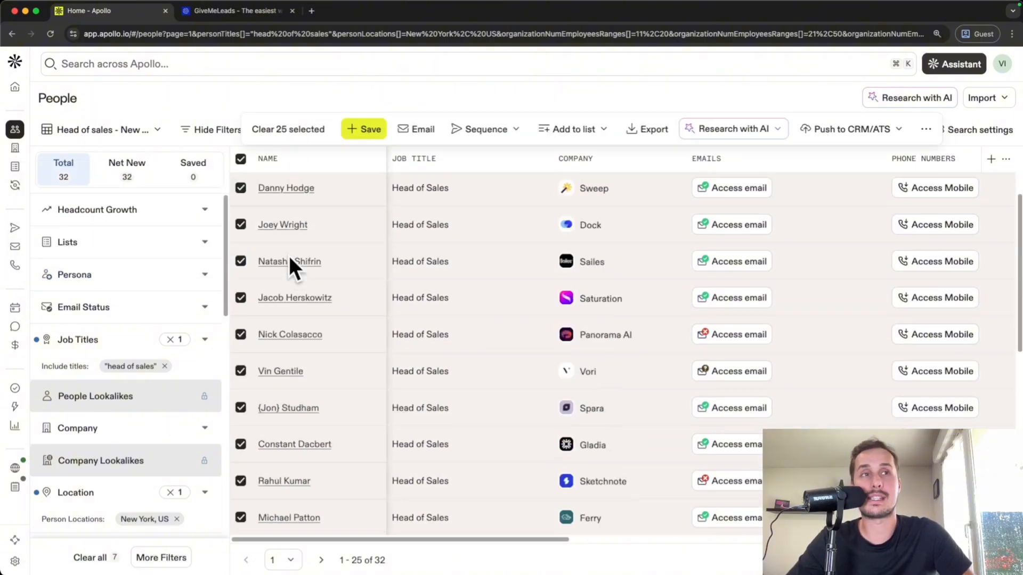
{"action": "scroll", "coordinate": [288, 256], "scroll_direction": "down", "scroll_amount": 6}
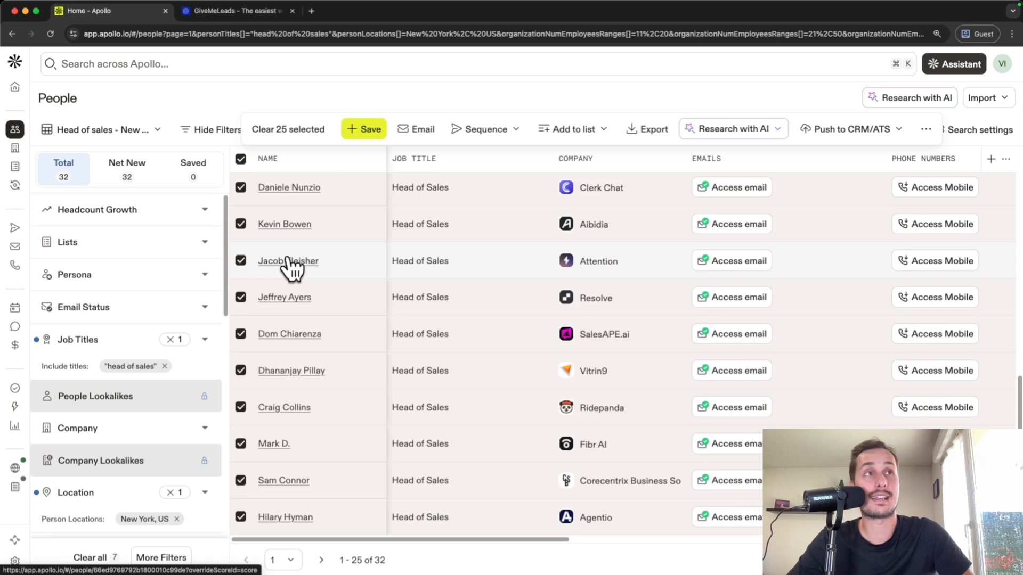
{"action": "scroll", "coordinate": [290, 266], "scroll_direction": "up", "scroll_amount": 3}
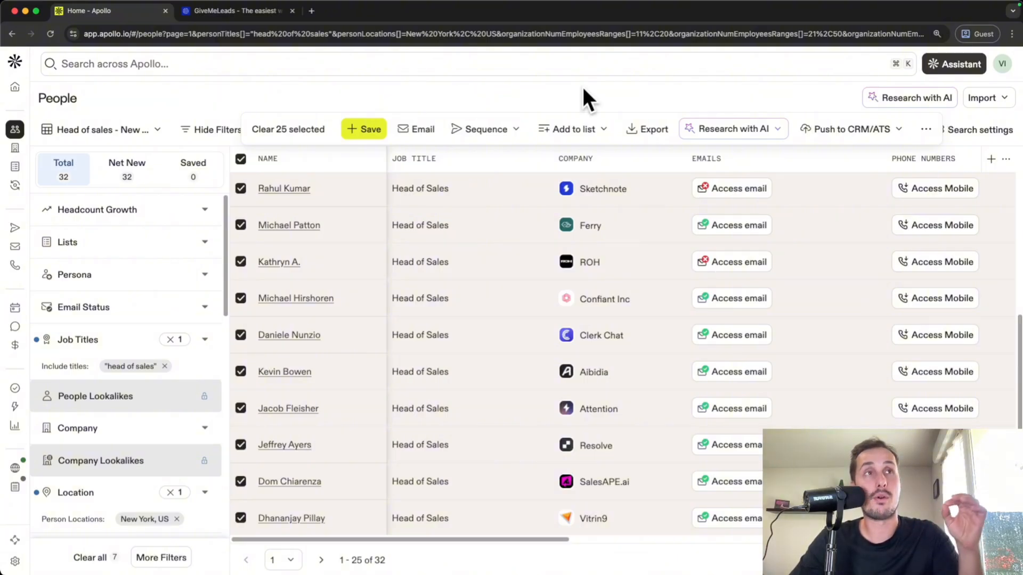
Start exporting the selected people with verified emails and catch-all emails included, and review the Export as CSV options.
{"action": "left_click", "coordinate": [656, 131]}
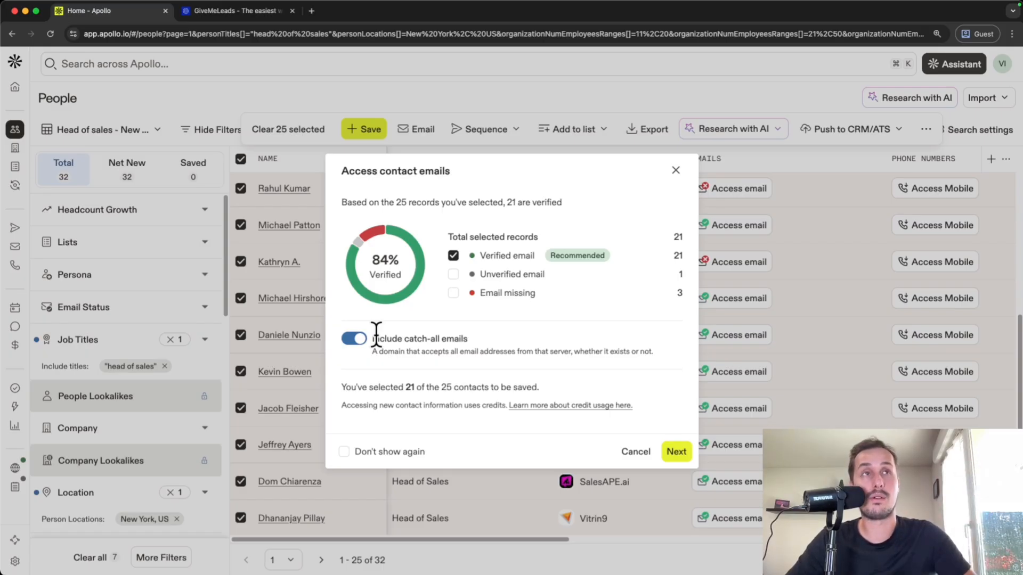
{"action": "left_click", "coordinate": [238, 15]}
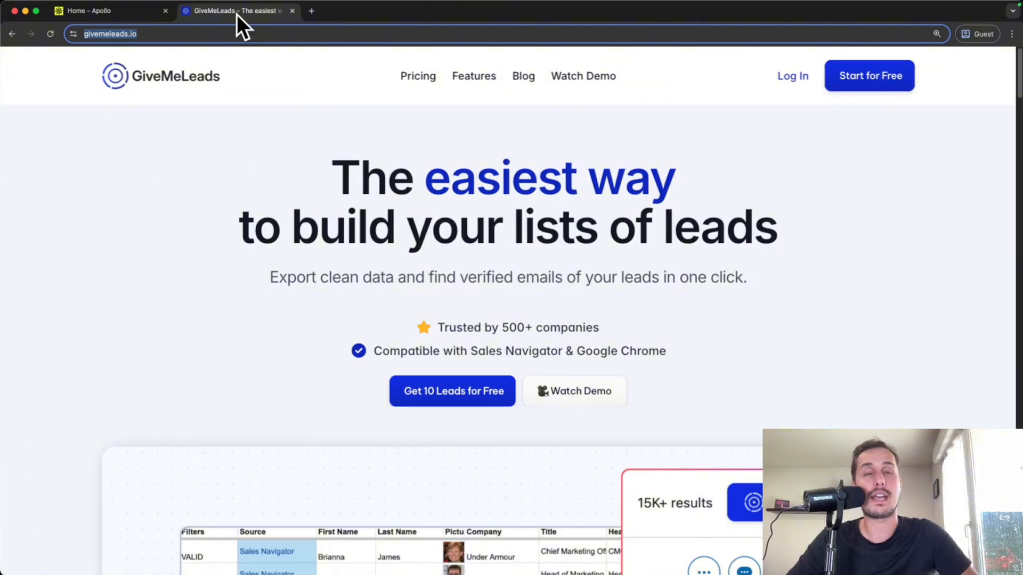
{"action": "left_click", "coordinate": [101, 16]}
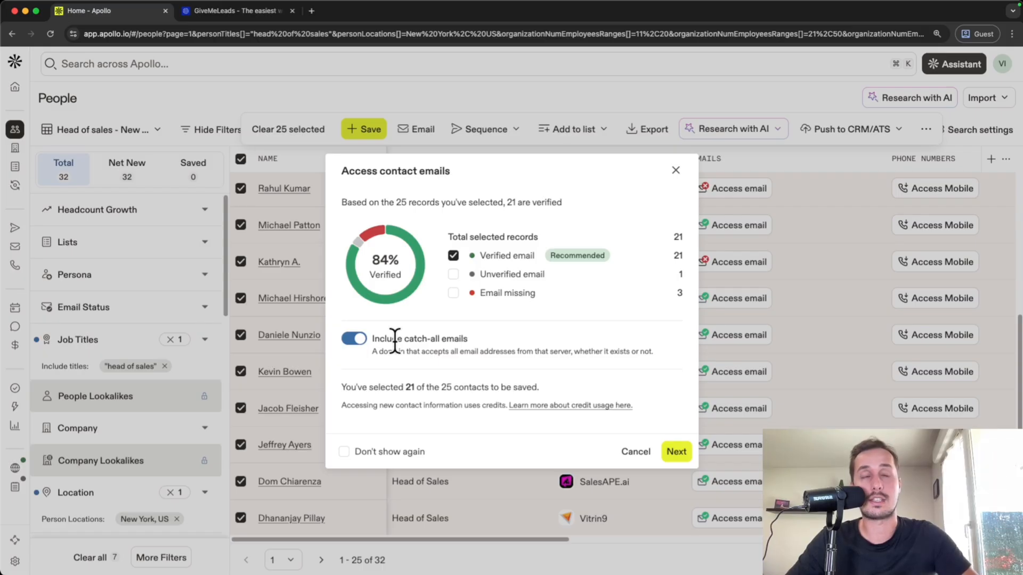
{"action": "left_click", "coordinate": [677, 452]}
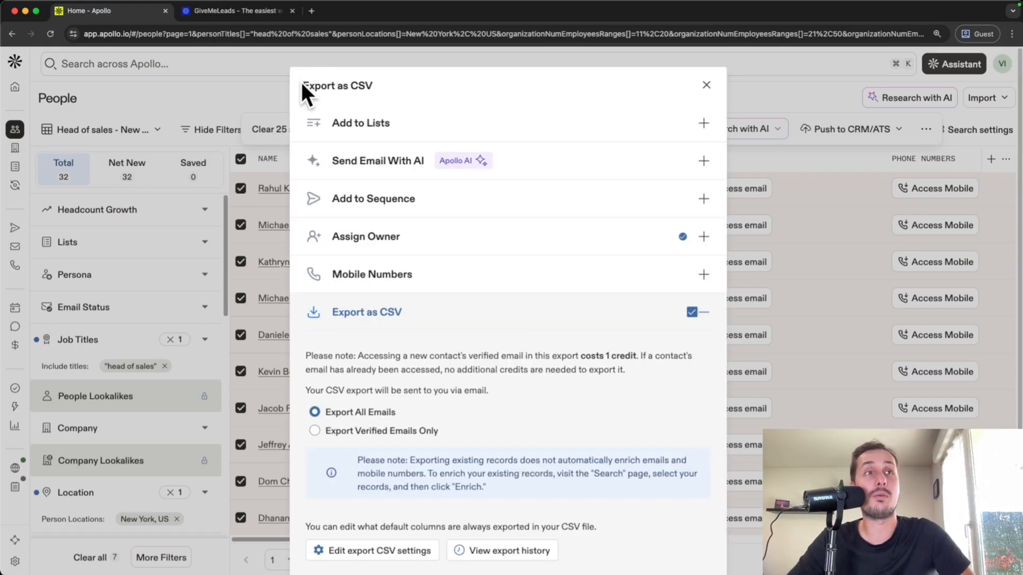
{"action": "left_click_drag", "start_coordinate": [301, 82], "coordinate": [393, 91]}
{"action": "left_click", "coordinate": [398, 103]}
{"action": "scroll", "coordinate": [396, 100], "scroll_direction": "down", "scroll_amount": 2}
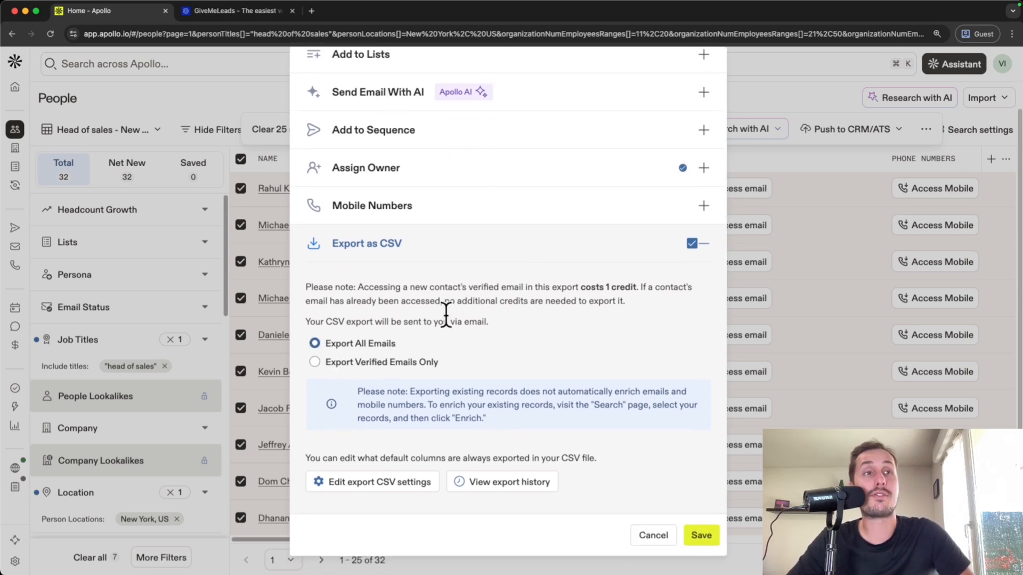
Examine the default fields in the contact CSV export settings and leave them without saving.
{"action": "left_click", "coordinate": [349, 484]}
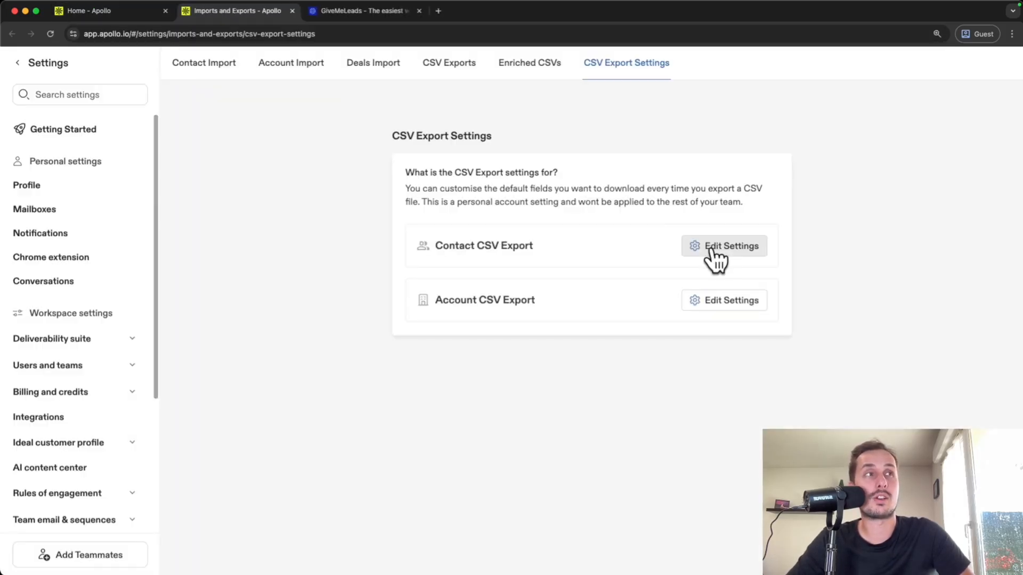
{"action": "left_click", "coordinate": [712, 248]}
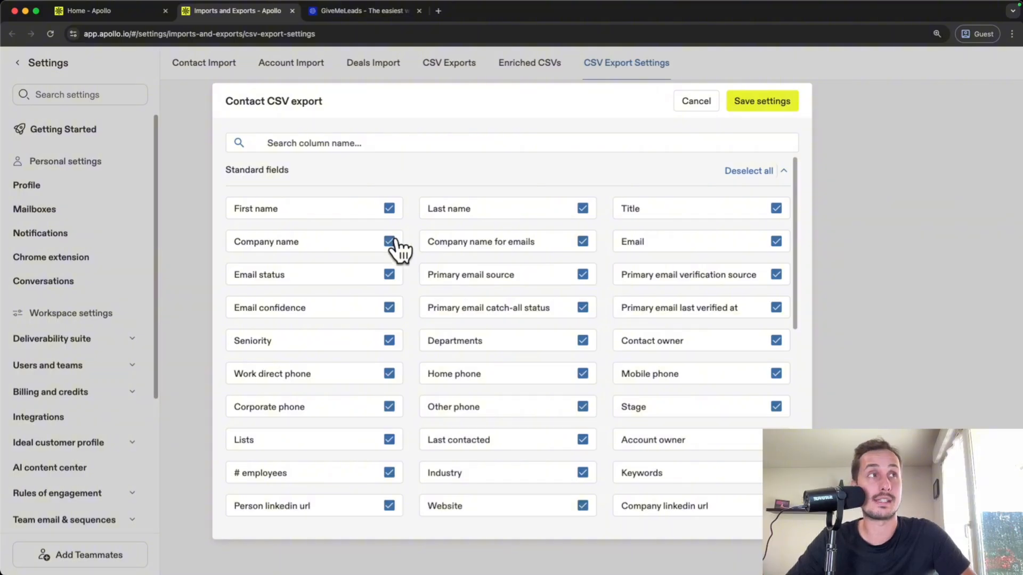
{"action": "scroll", "coordinate": [674, 308], "scroll_direction": "down", "scroll_amount": 5}
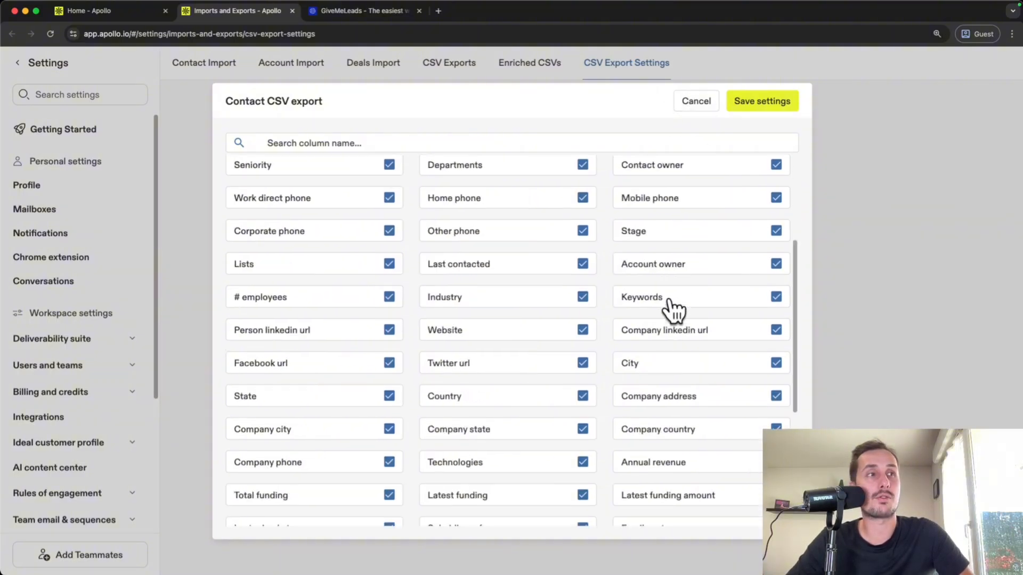
{"action": "scroll", "coordinate": [463, 221], "scroll_direction": "up", "scroll_amount": 5}
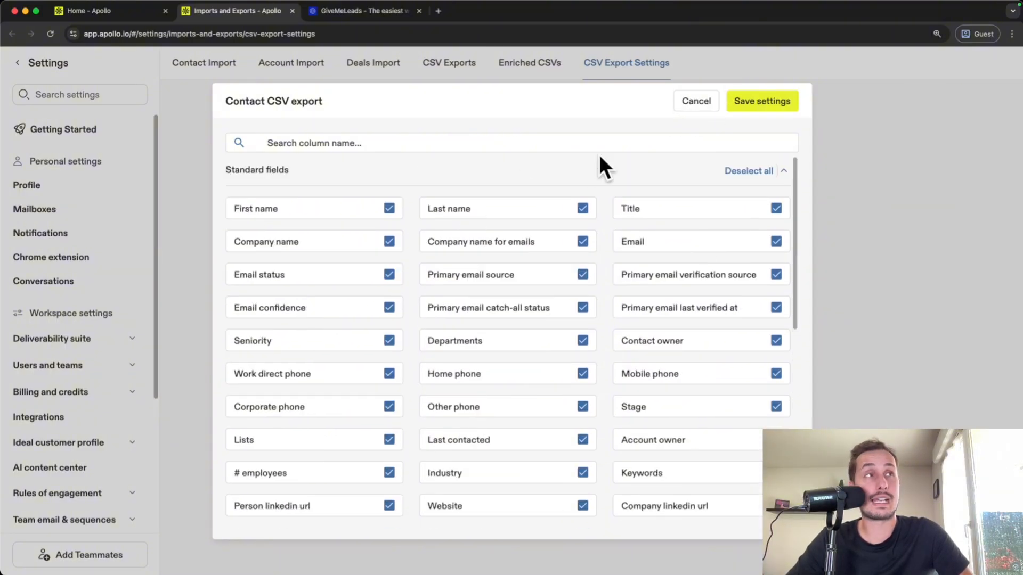
{"action": "left_click", "coordinate": [693, 101]}
Return to the pending people export, run it as CSV with Export All Emails while agreeing to the terms of service, and download the file.
{"action": "left_click", "coordinate": [88, 10]}
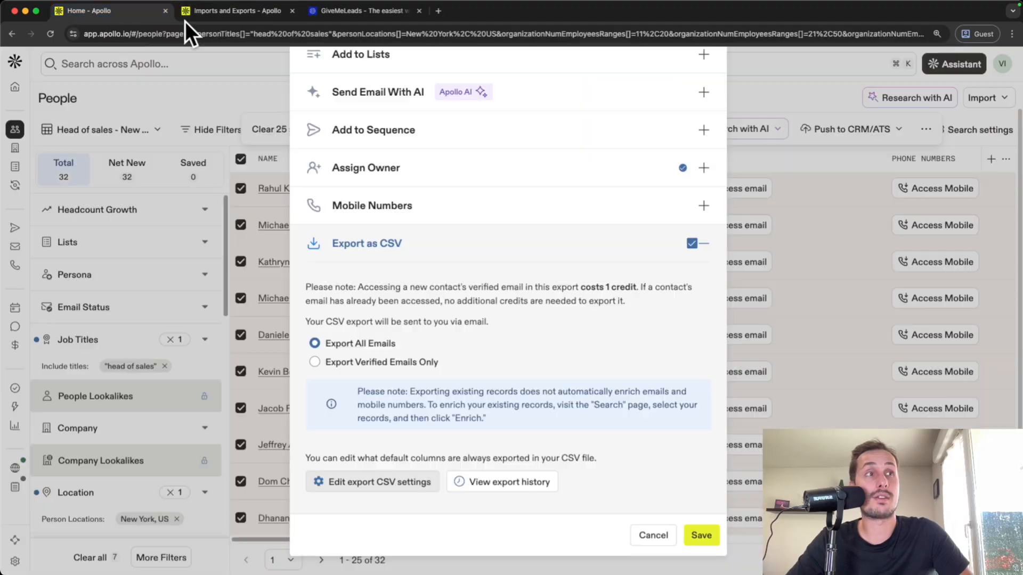
{"action": "left_click", "coordinate": [702, 537]}
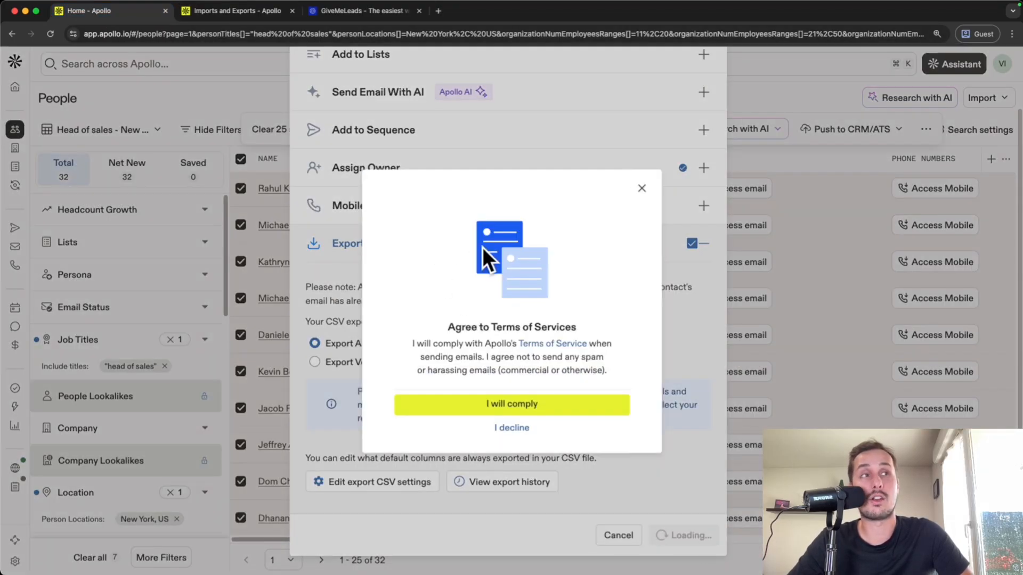
{"action": "left_click", "coordinate": [548, 407]}
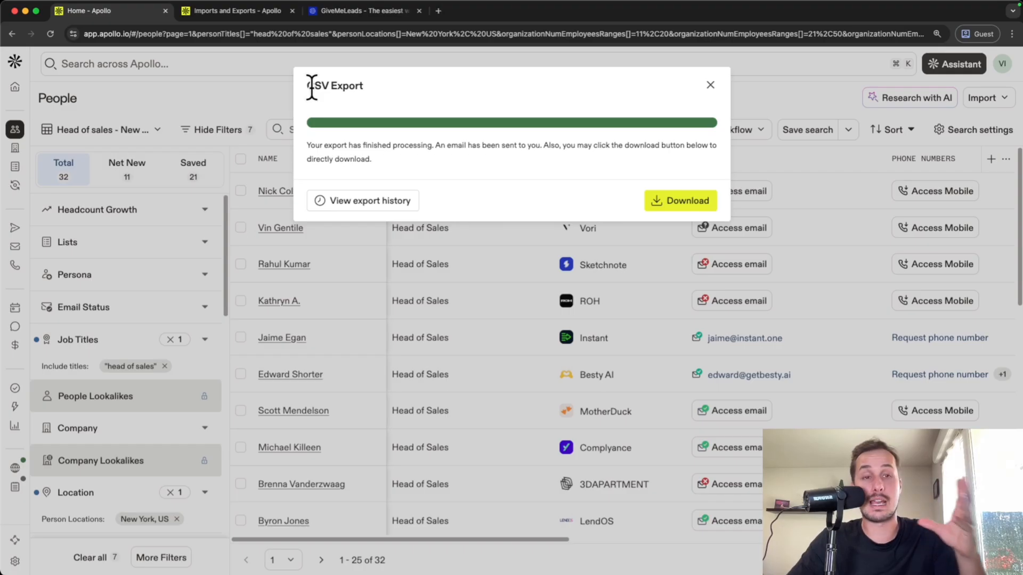
{"action": "left_click", "coordinate": [687, 201]}
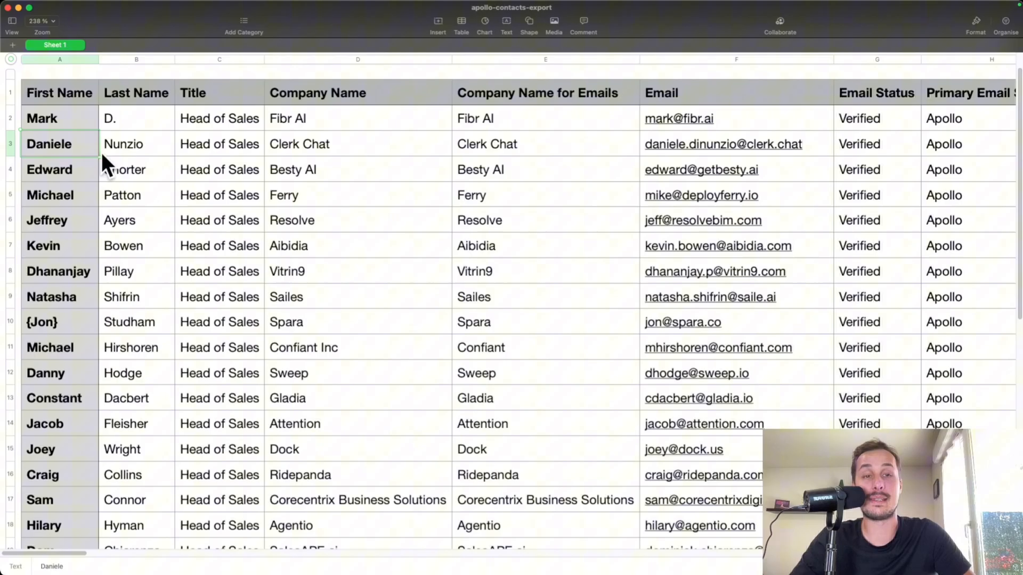
Examine the names, titles, companies and emails in the exported apollo-contacts-export spreadsheet.
{"action": "scroll", "coordinate": [81, 209], "scroll_direction": "down", "scroll_amount": 5}
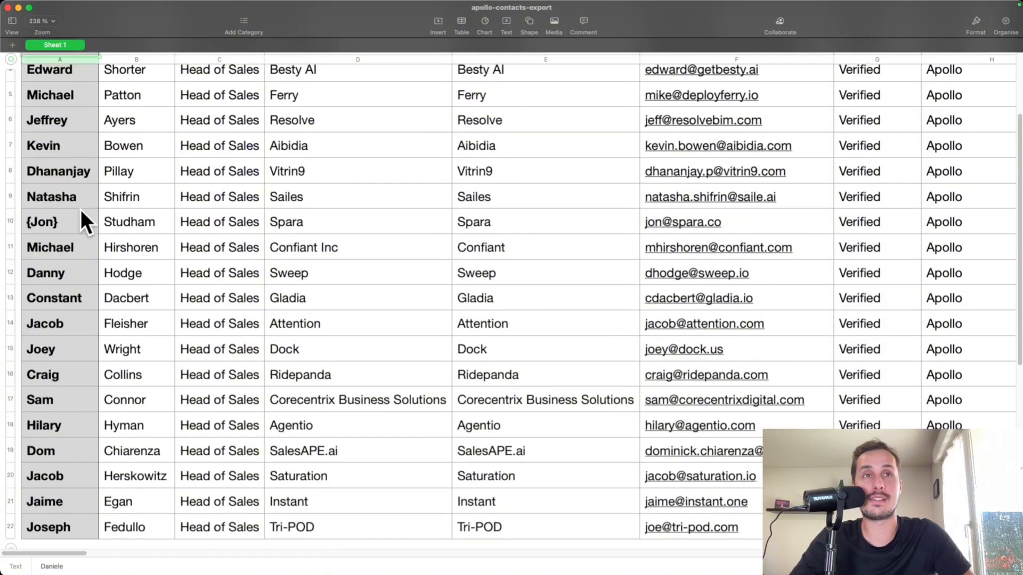
{"action": "scroll", "coordinate": [80, 224], "scroll_direction": "up", "scroll_amount": 5}
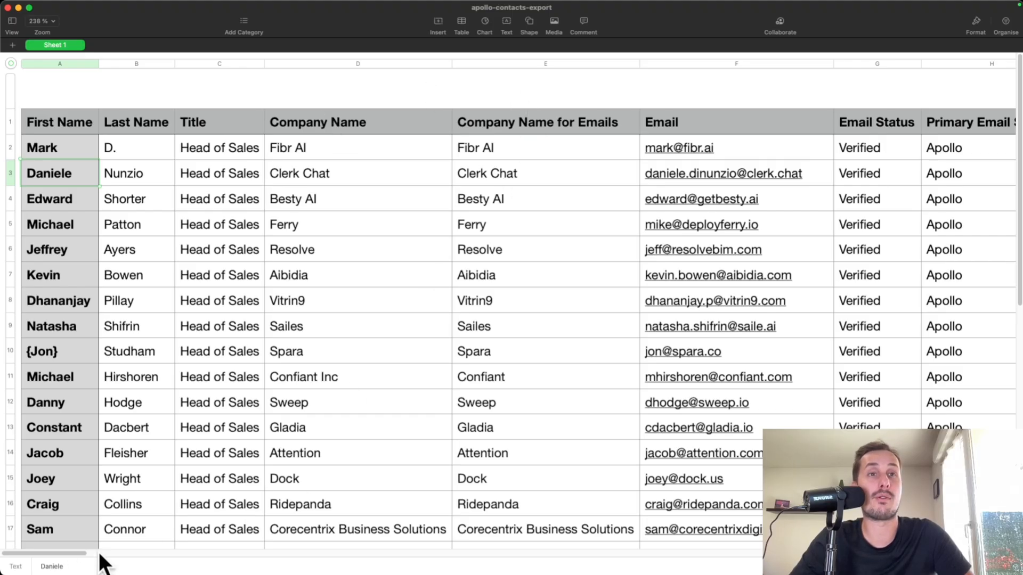
{"action": "left_click_drag", "start_coordinate": [73, 553], "coordinate": [110, 554]}
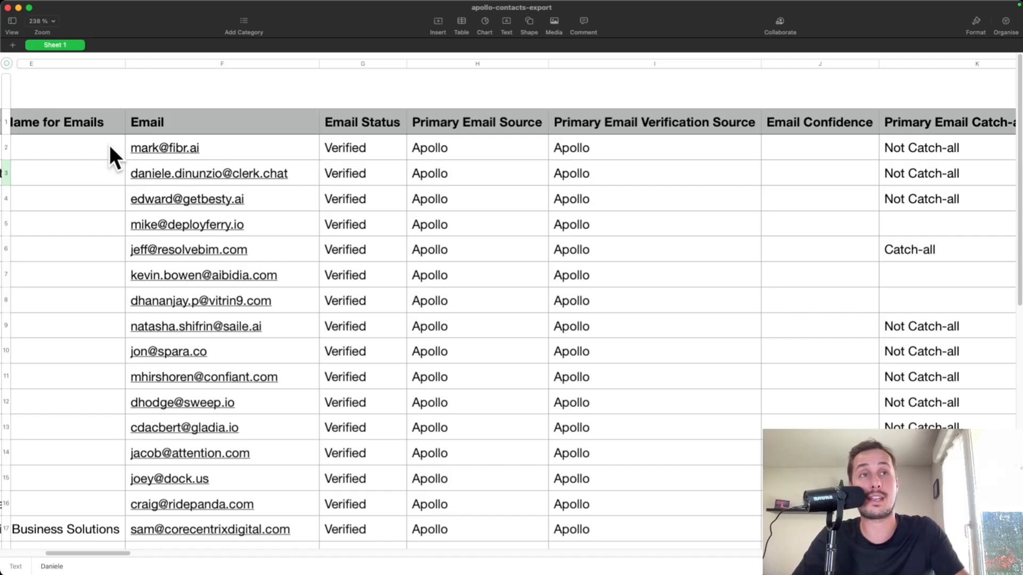
{"action": "scroll", "coordinate": [194, 274], "scroll_direction": "down", "scroll_amount": 5}
{"action": "scroll", "coordinate": [197, 274], "scroll_direction": "up", "scroll_amount": 3}
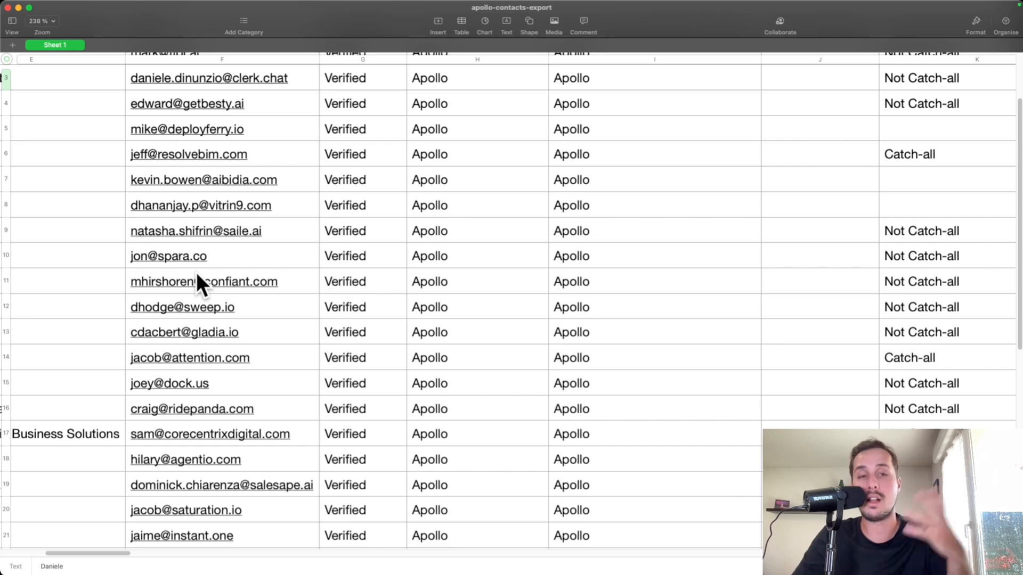
{"action": "scroll", "coordinate": [192, 280], "scroll_direction": "up", "scroll_amount": 3}
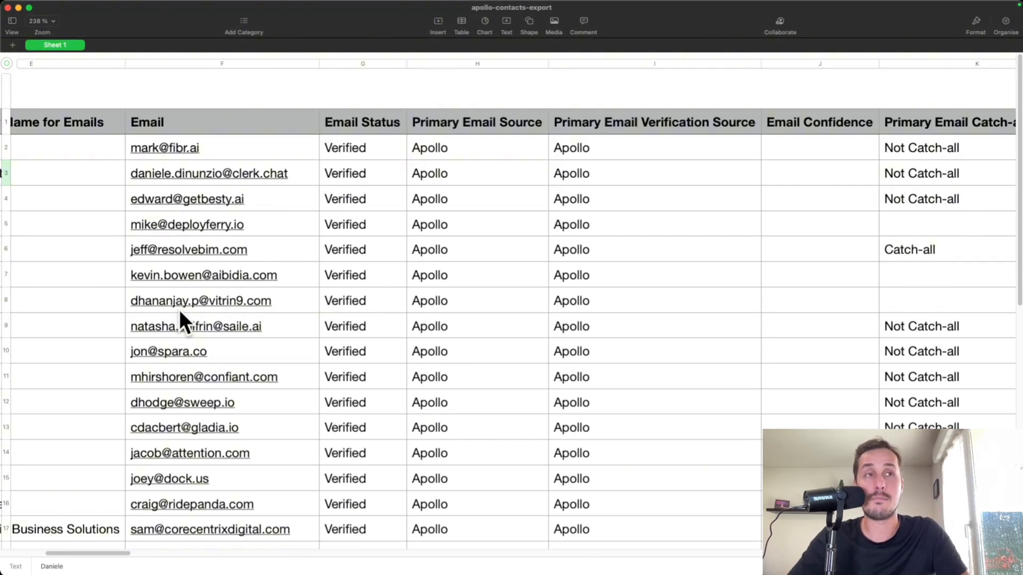
Examine the exported spreadsheet's remaining columns, from email status and verification through seniority, phones, employee count and industry to LinkedIn and website URLs.
{"action": "scroll", "coordinate": [180, 312], "scroll_direction": "right", "scroll_amount": 2}
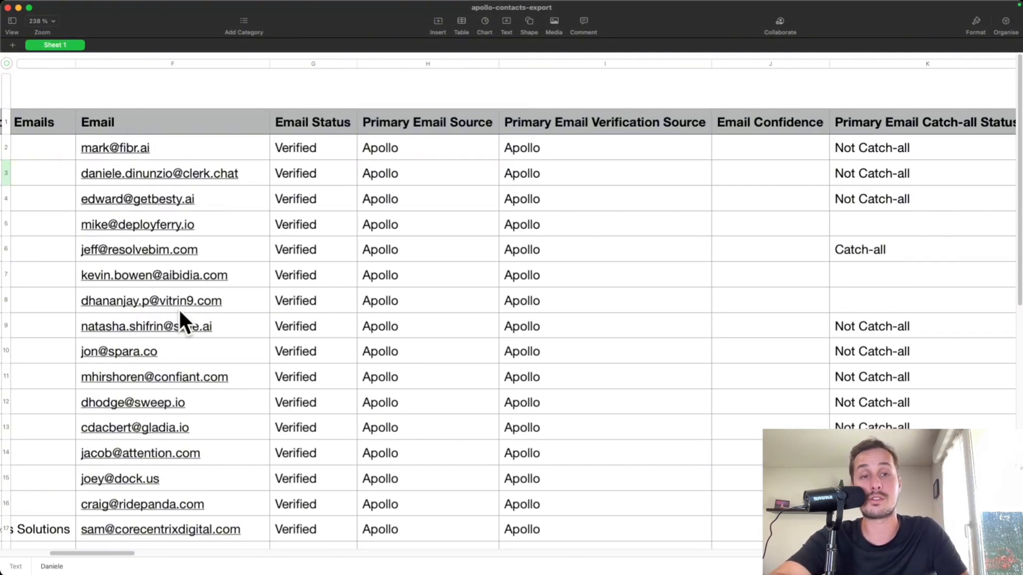
{"action": "scroll", "coordinate": [179, 309], "scroll_direction": "left", "scroll_amount": 3}
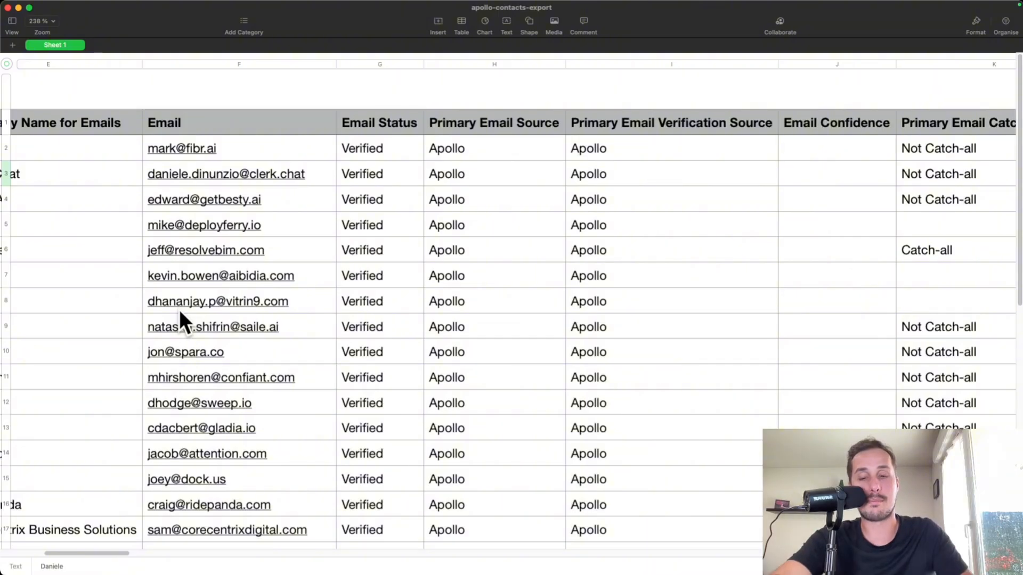
{"action": "scroll", "coordinate": [179, 309], "scroll_direction": "right", "scroll_amount": 2}
{"action": "scroll", "coordinate": [179, 309], "scroll_direction": "right", "scroll_amount": 15}
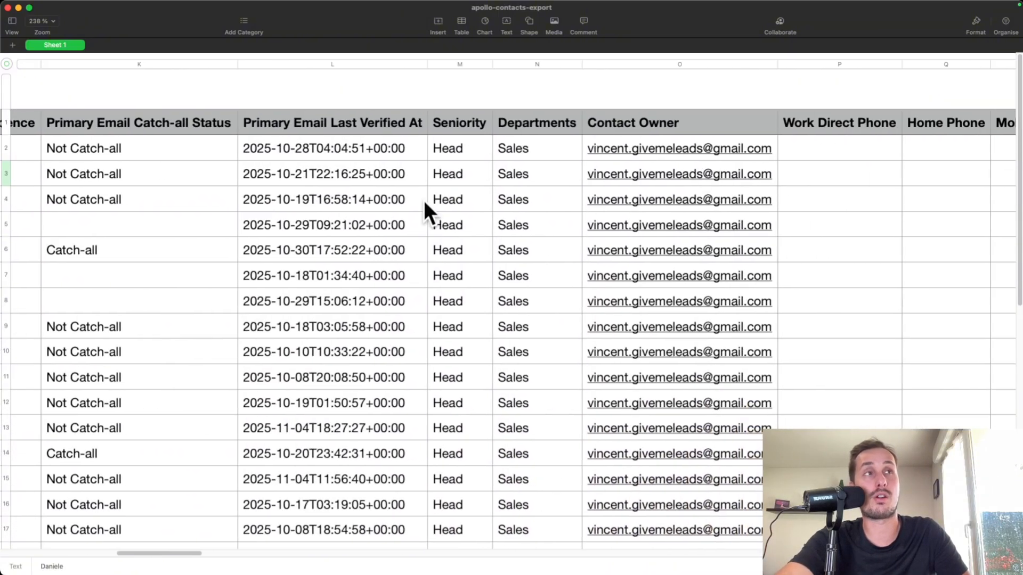
{"action": "scroll", "coordinate": [399, 191], "scroll_direction": "right", "scroll_amount": 3}
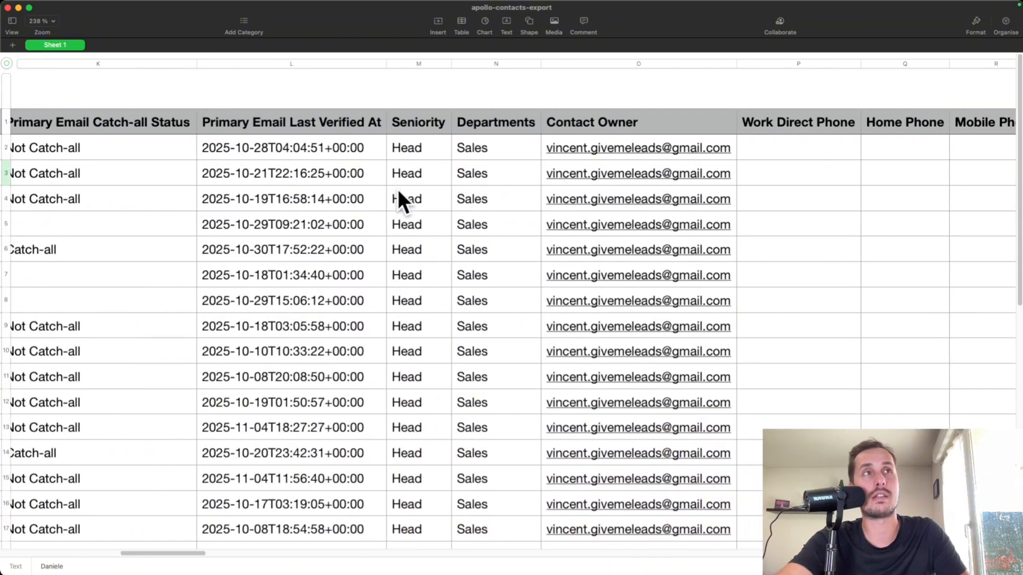
{"action": "scroll", "coordinate": [309, 123], "scroll_direction": "right", "scroll_amount": 10}
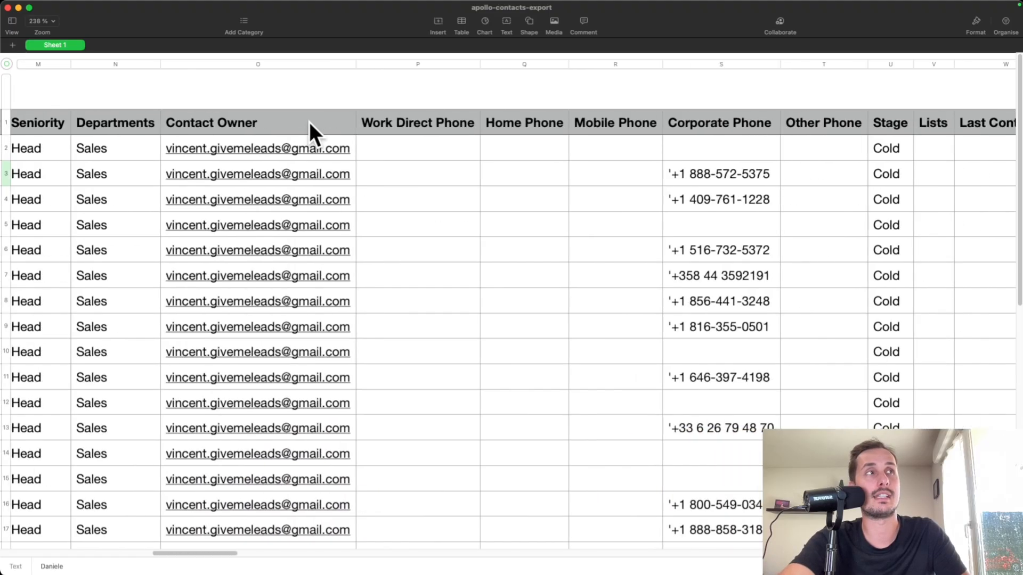
{"action": "scroll", "coordinate": [362, 128], "scroll_direction": "right", "scroll_amount": 15}
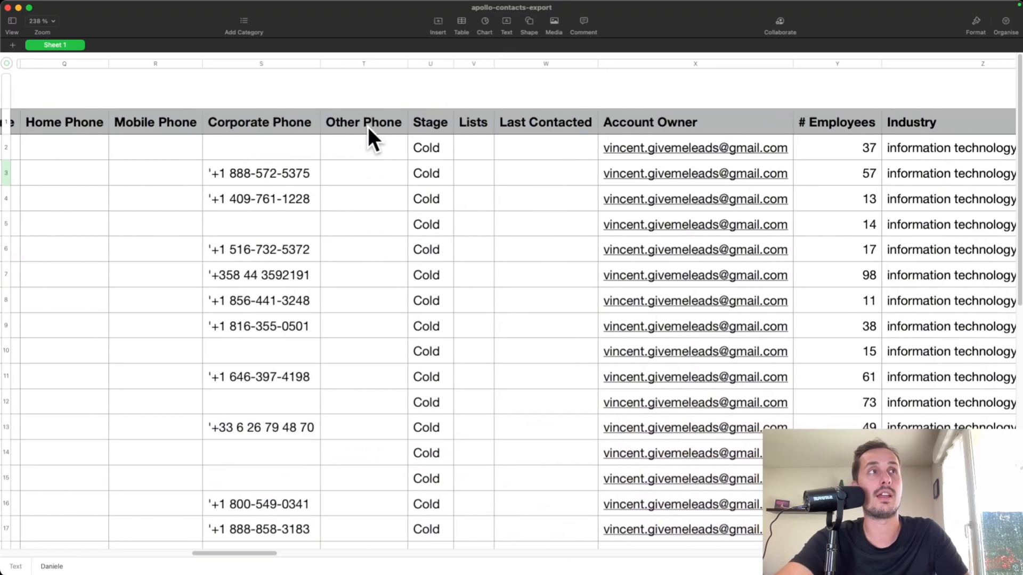
{"action": "scroll", "coordinate": [428, 126], "scroll_direction": "right", "scroll_amount": 15}
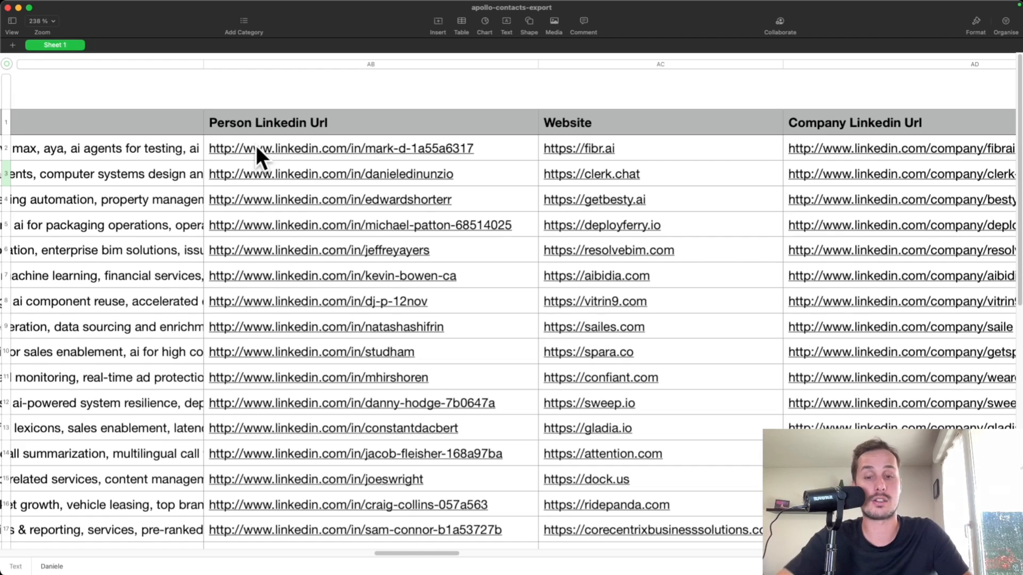
{"action": "left_click_drag", "start_coordinate": [424, 554], "coordinate": [5, 522]}
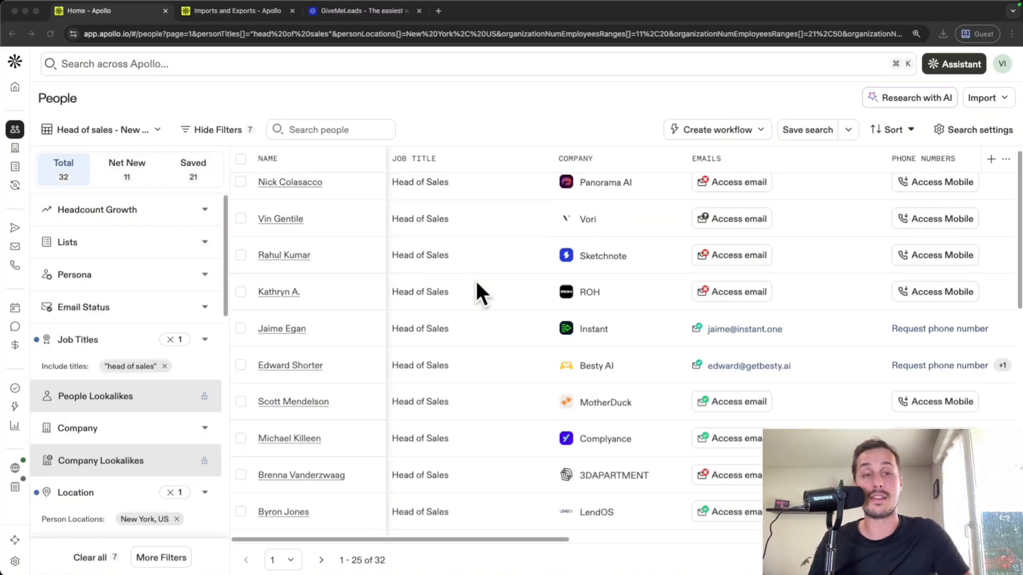
Look over the Head of Sales people results in Apollo and check the GiveMeLeads homepage before returning to the results.
{"action": "scroll", "coordinate": [475, 280], "scroll_direction": "down", "scroll_amount": 5}
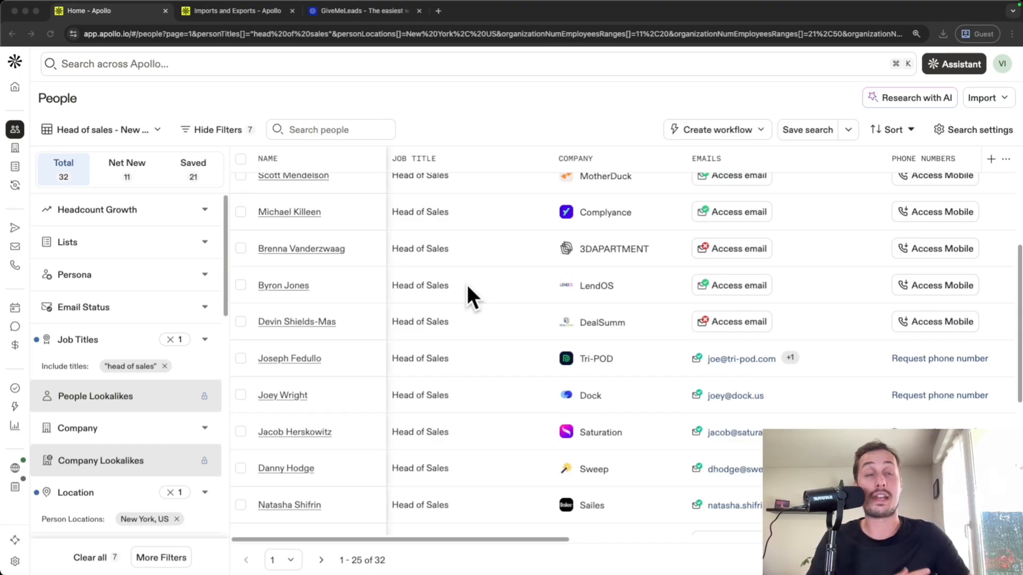
{"action": "scroll", "coordinate": [431, 305], "scroll_direction": "up", "scroll_amount": 5}
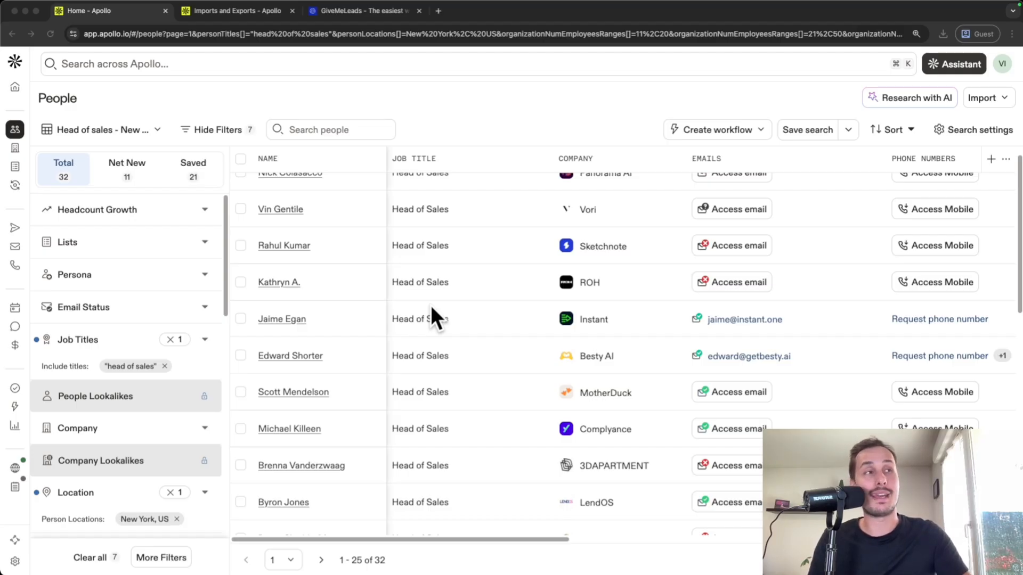
{"action": "left_click", "coordinate": [361, 15]}
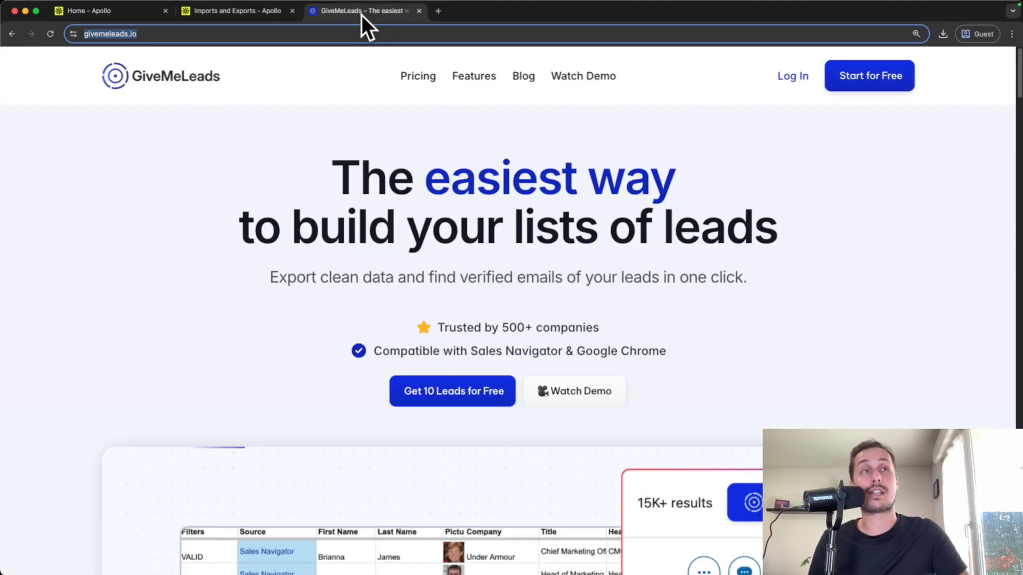
{"action": "left_click", "coordinate": [133, 9]}
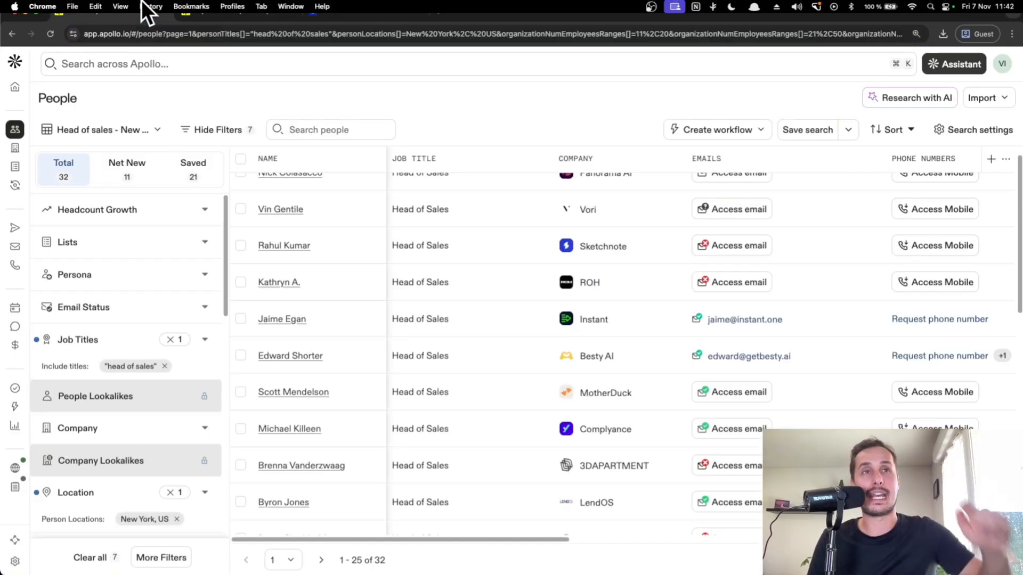